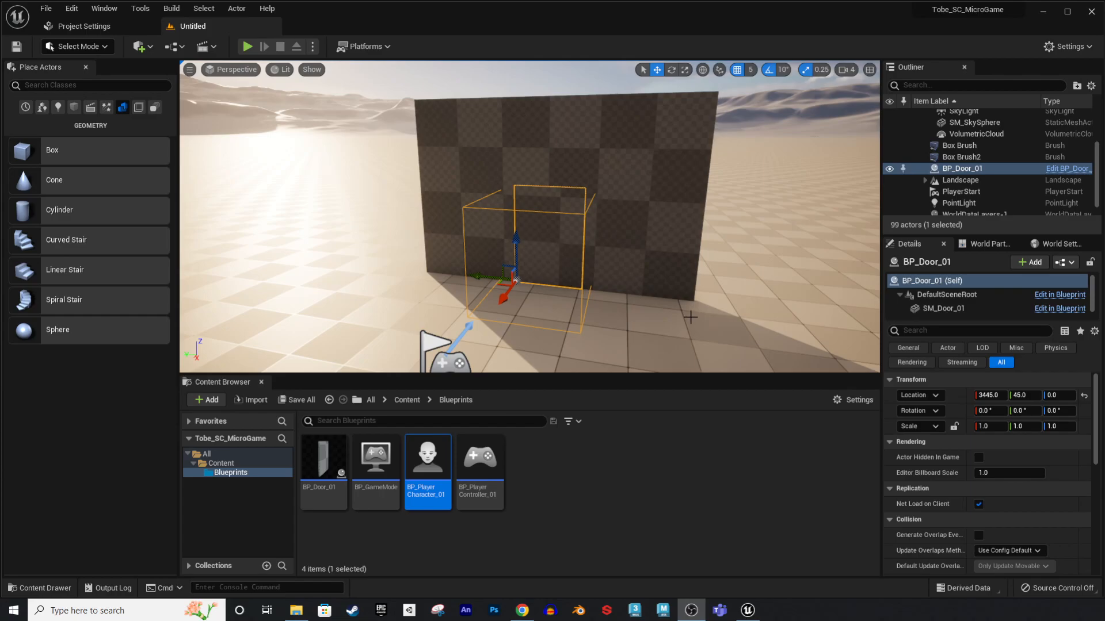
- Delete the PointLight actor standing on the open landscape away from the wall
right_drag(612, 296, 846, 305)
key(a)
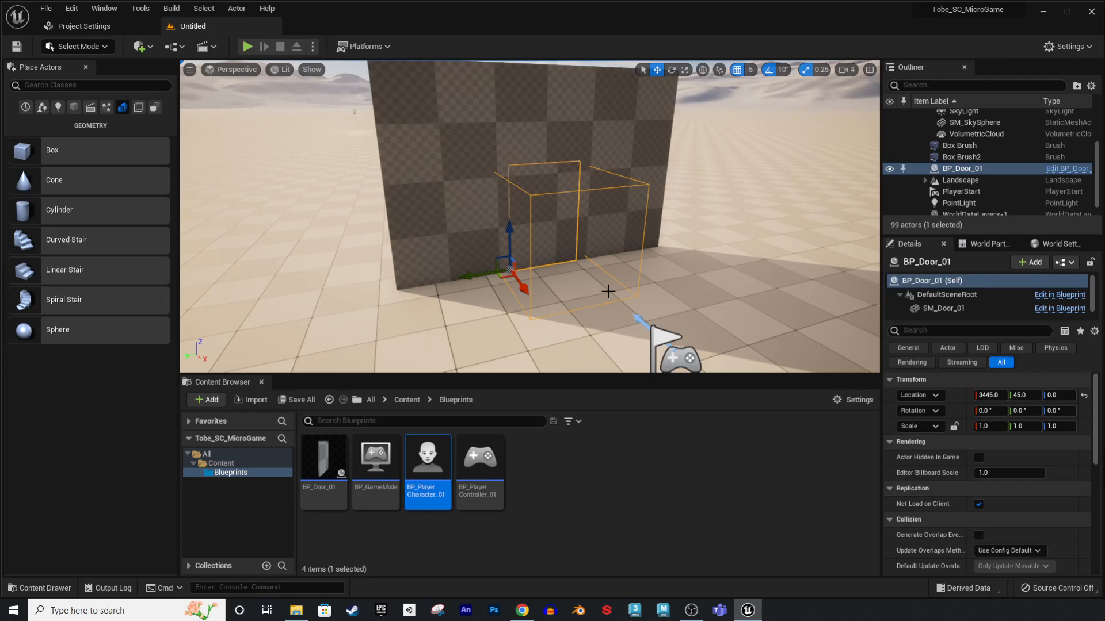
right_drag(519, 255, 432, 264)
key(e)
key(w)
click(505, 211)
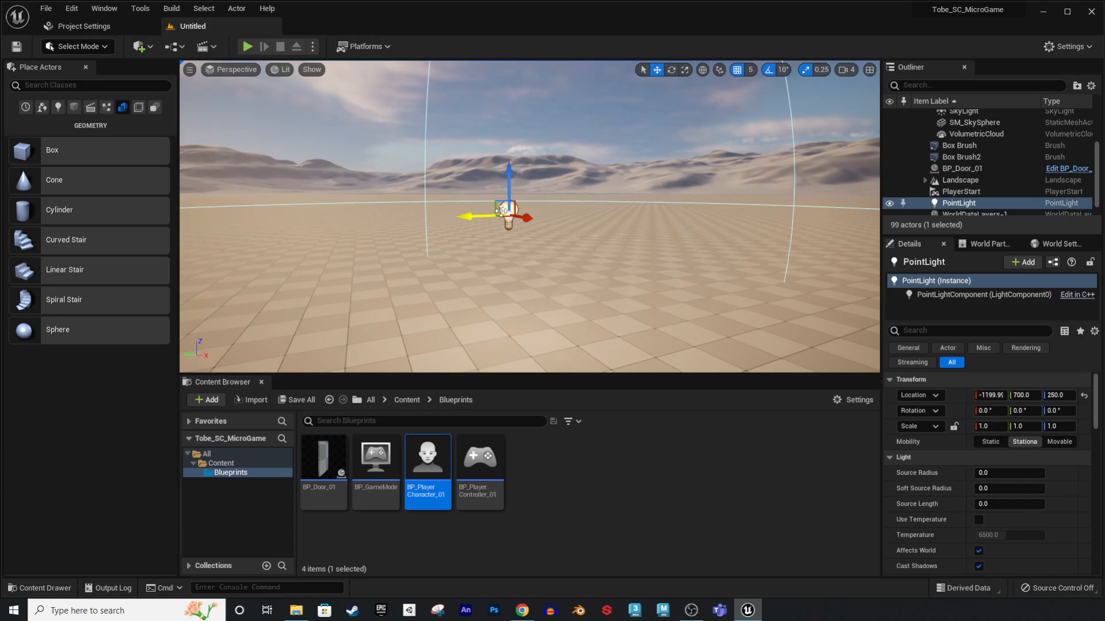
key(Delete)
right_drag(553, 198, 314, 236)
right_drag(575, 224, 609, 223)
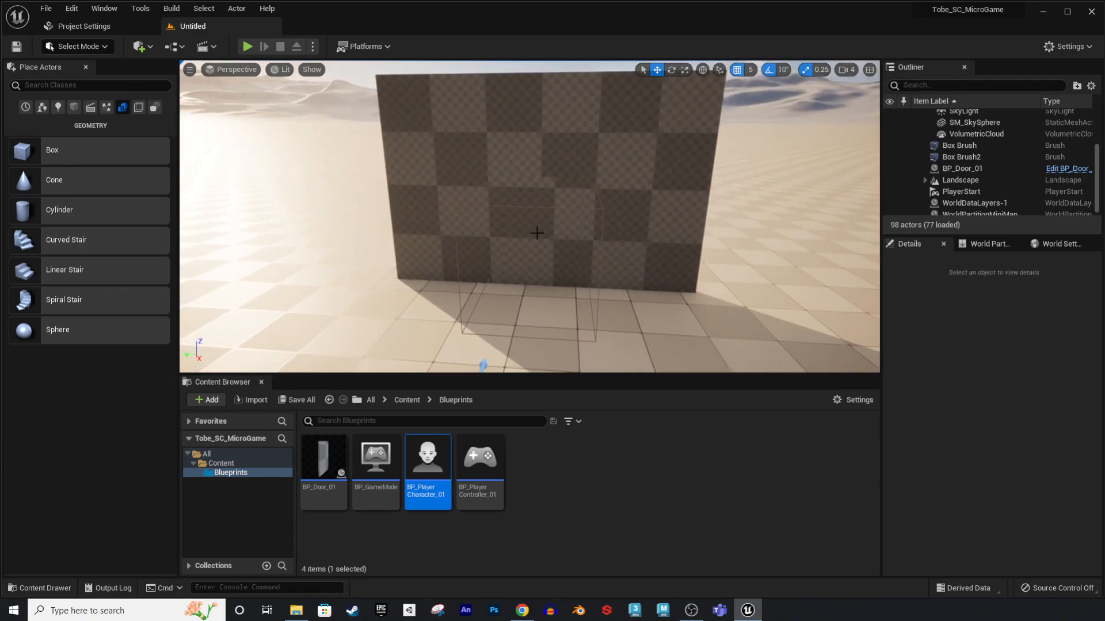
- Create a folder named Meshes in Content and move the SM_Door_01 mesh into it
click(220, 463)
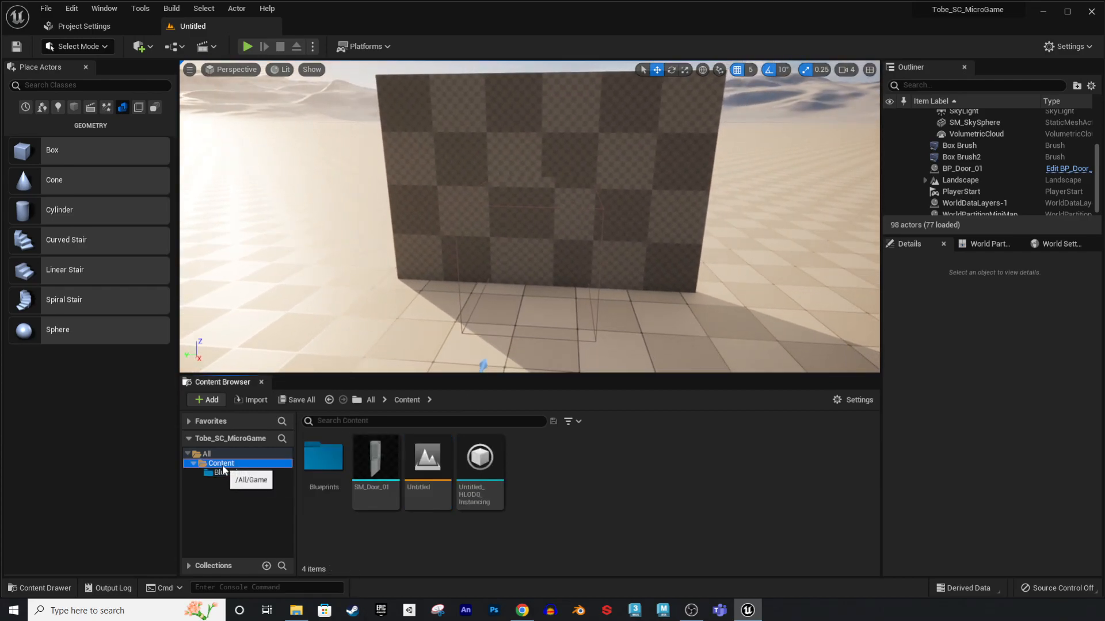
right_click(555, 457)
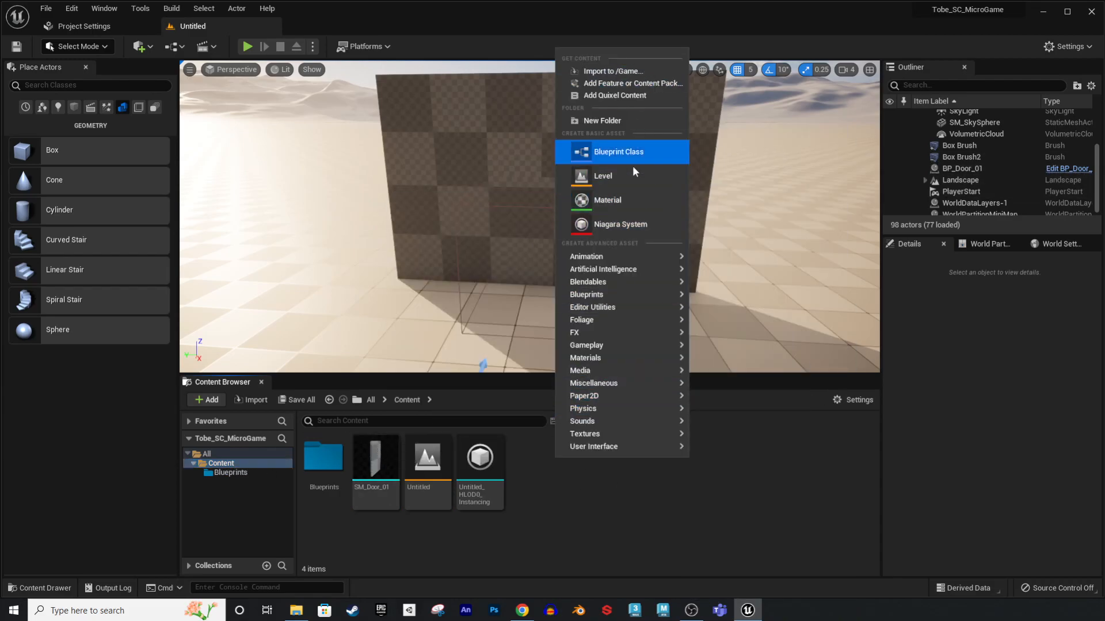
click(612, 119)
text(Meshes)
key(Return)
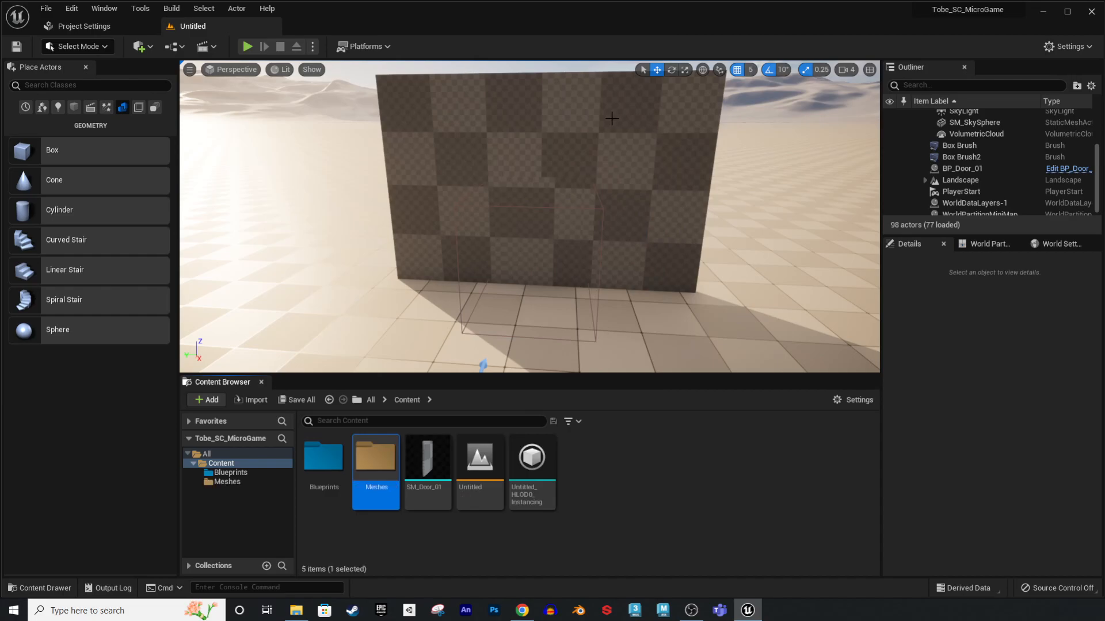
drag(427, 460, 379, 468)
click(403, 488)
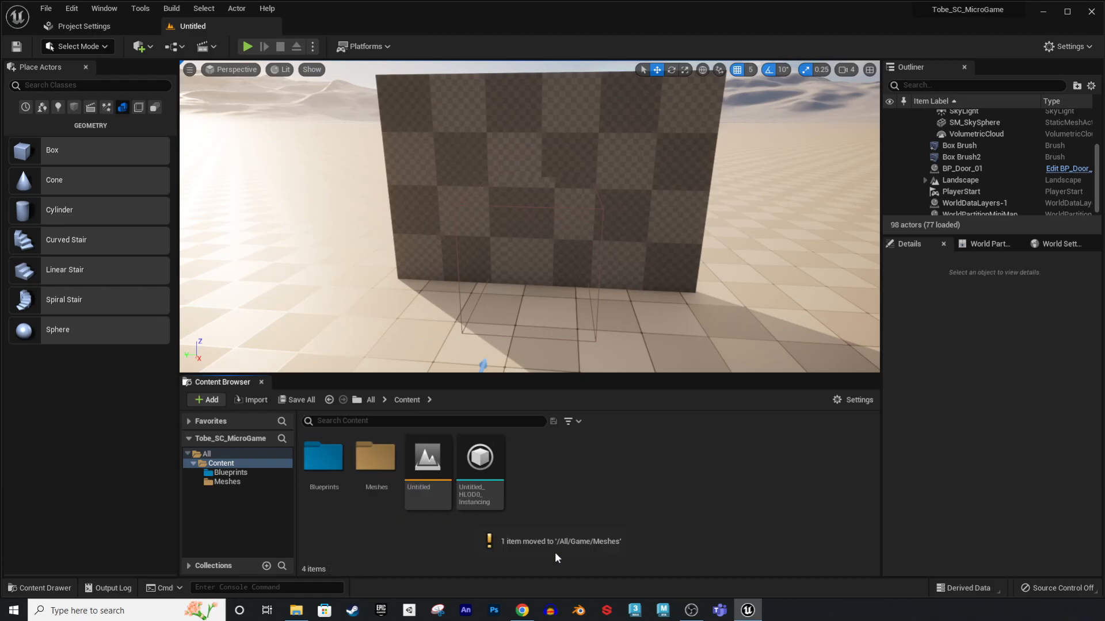
- Create a second folder named Materials in Content
right_click(537, 461)
click(593, 123)
text(M<ater)
key(BackSpace)
key(BackSpace)
key(BackSpace)
text(a)
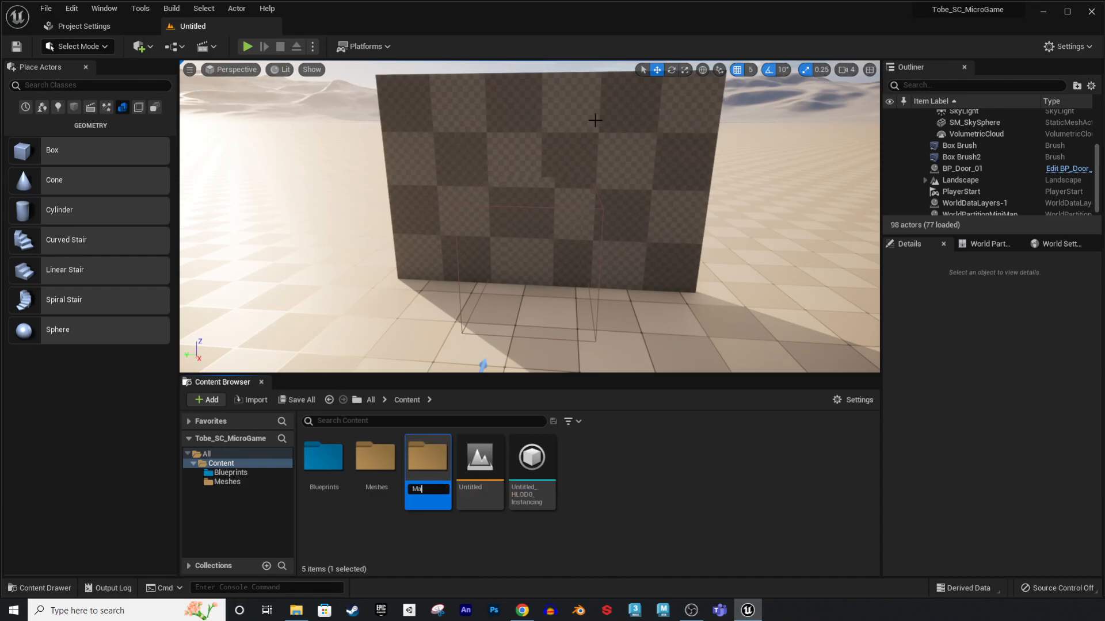
text(terials)
key(Return)
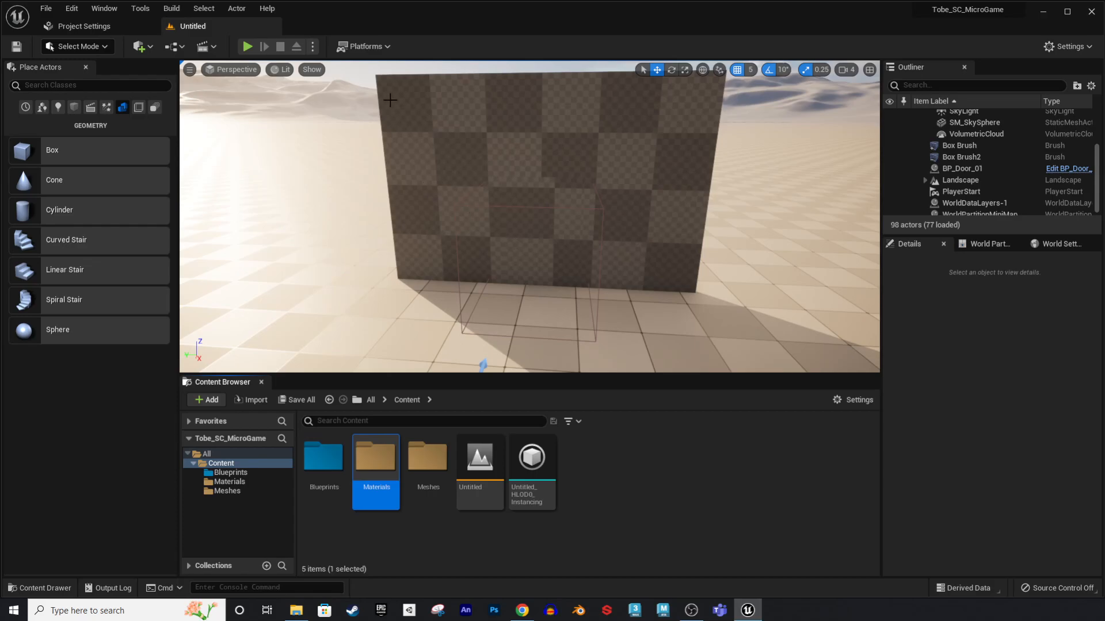
- Create a new material named M_Grey_01 inside the Materials folder
double_click(376, 460)
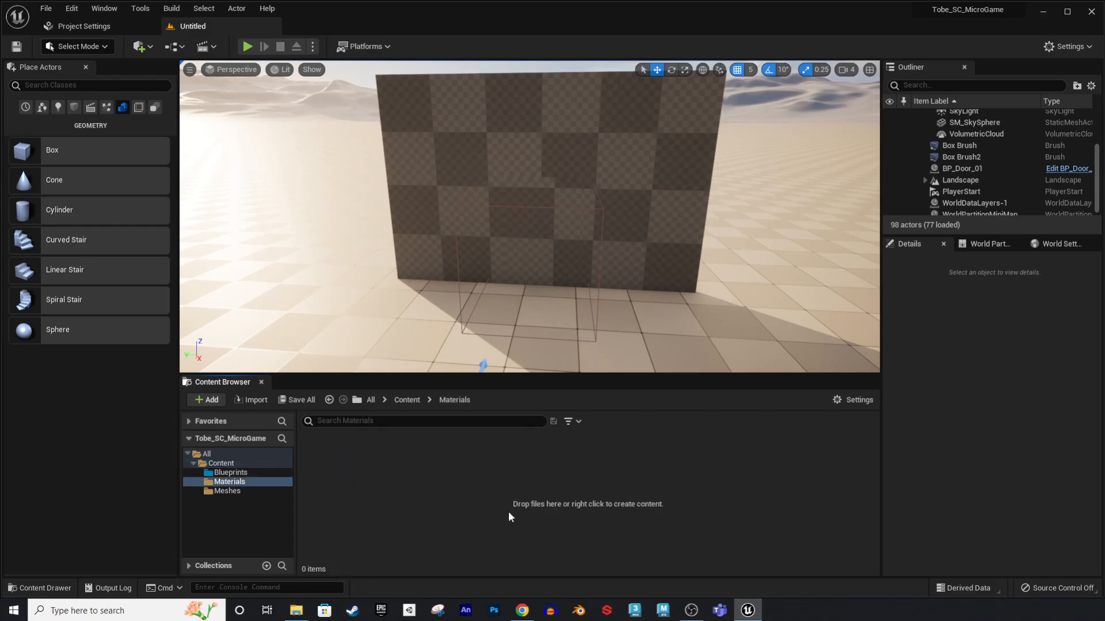
right_click(363, 467)
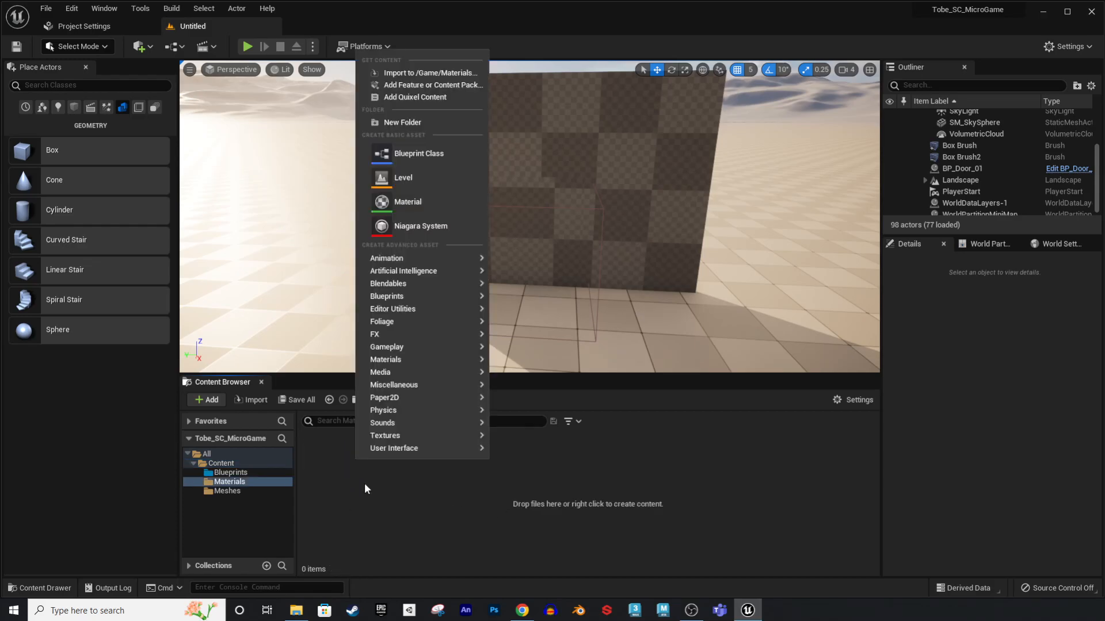
click(419, 207)
text(M)
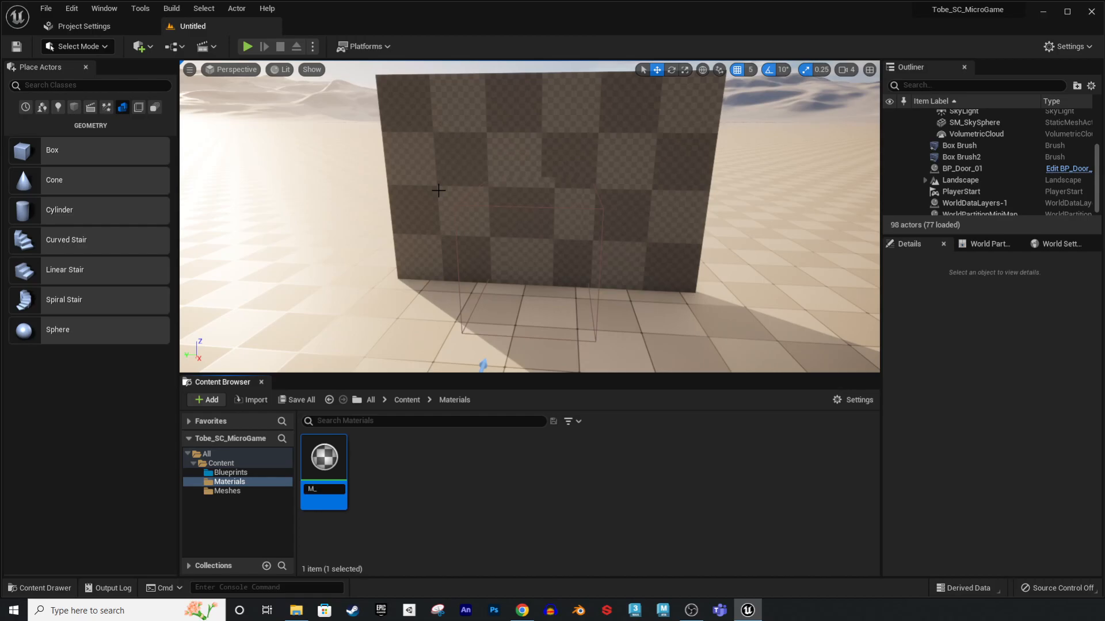
text(_Grey_01)
key(Return)
- Create another new material named M_White_01 in the Materials folder
right_click(374, 458)
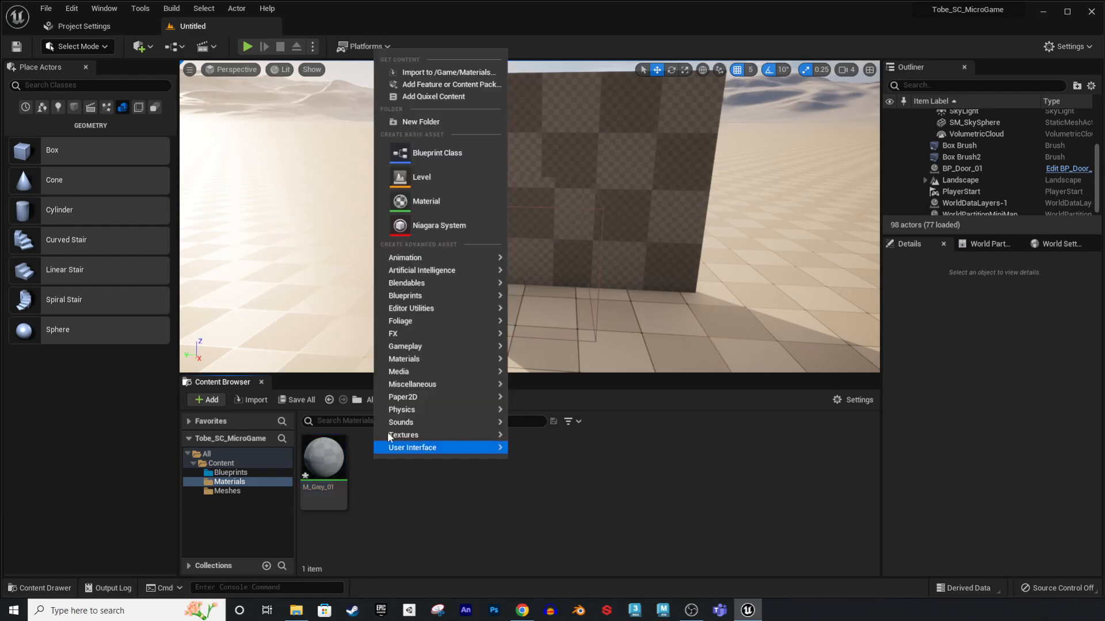
click(403, 200)
text(M)
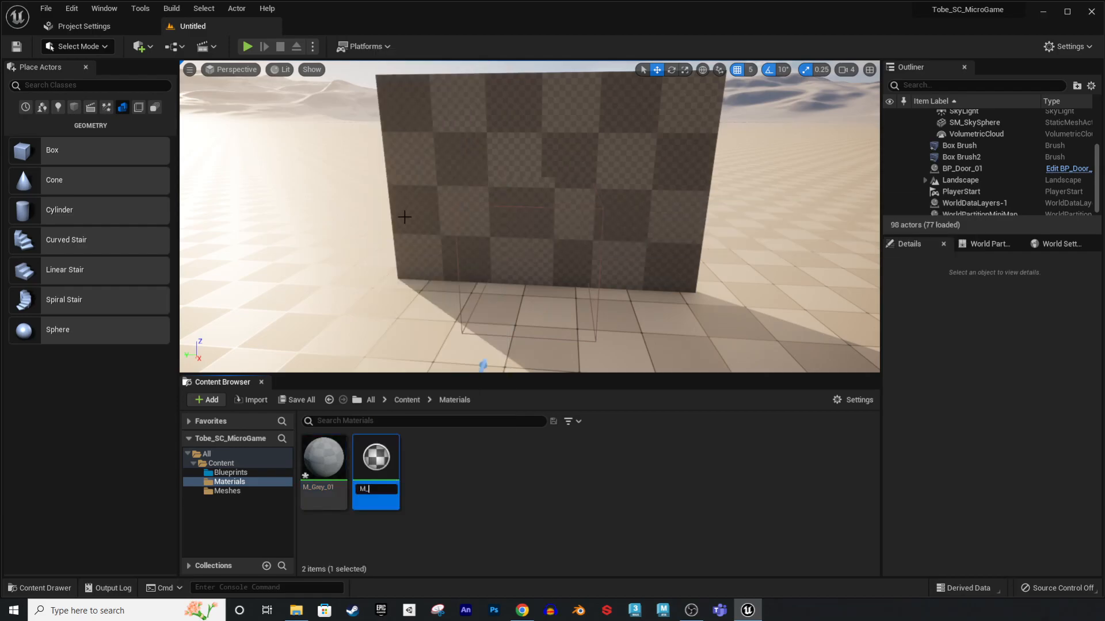
text(_White_01)
key(Return)
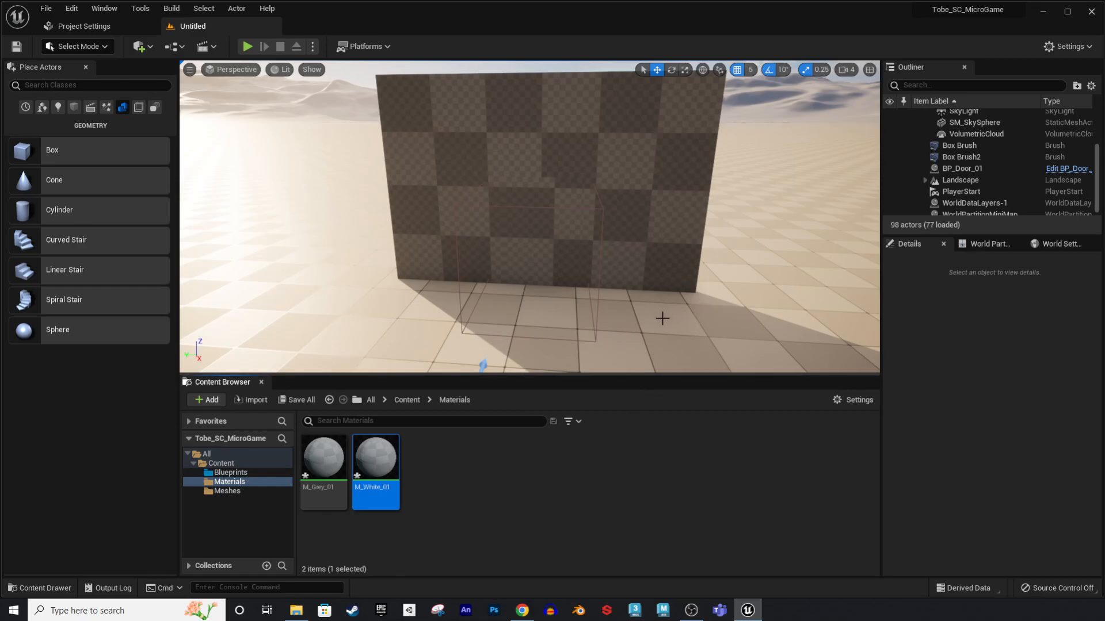
- Open M_Grey_01 in the material editor, dock it beside the level tab, and widen the preview and details area
right_drag(650, 330, 598, 300)
key(d)
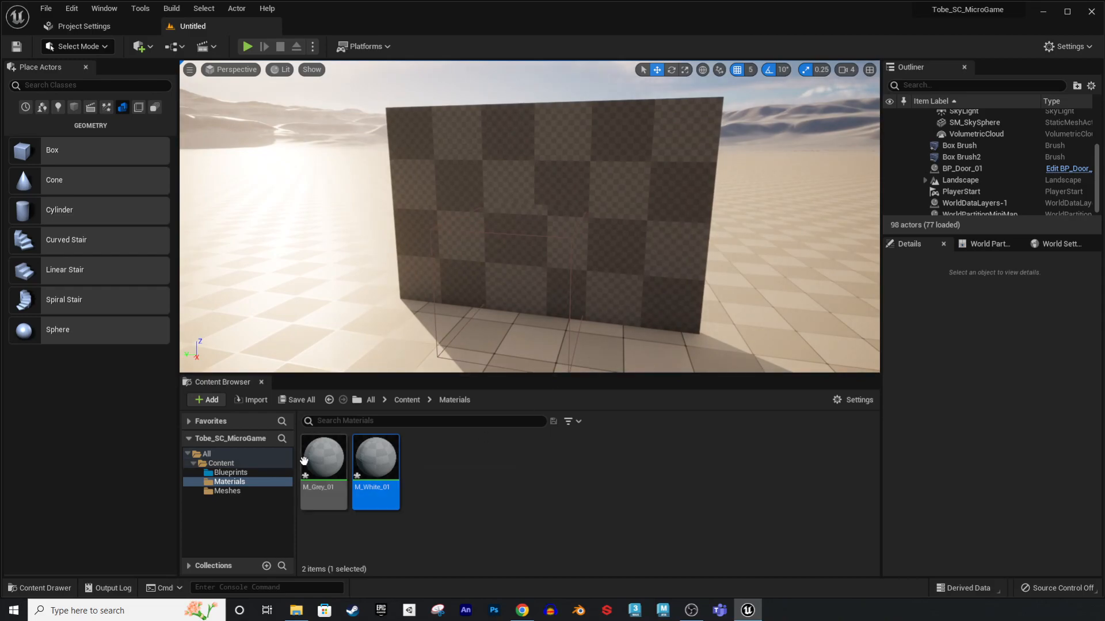
double_click(327, 461)
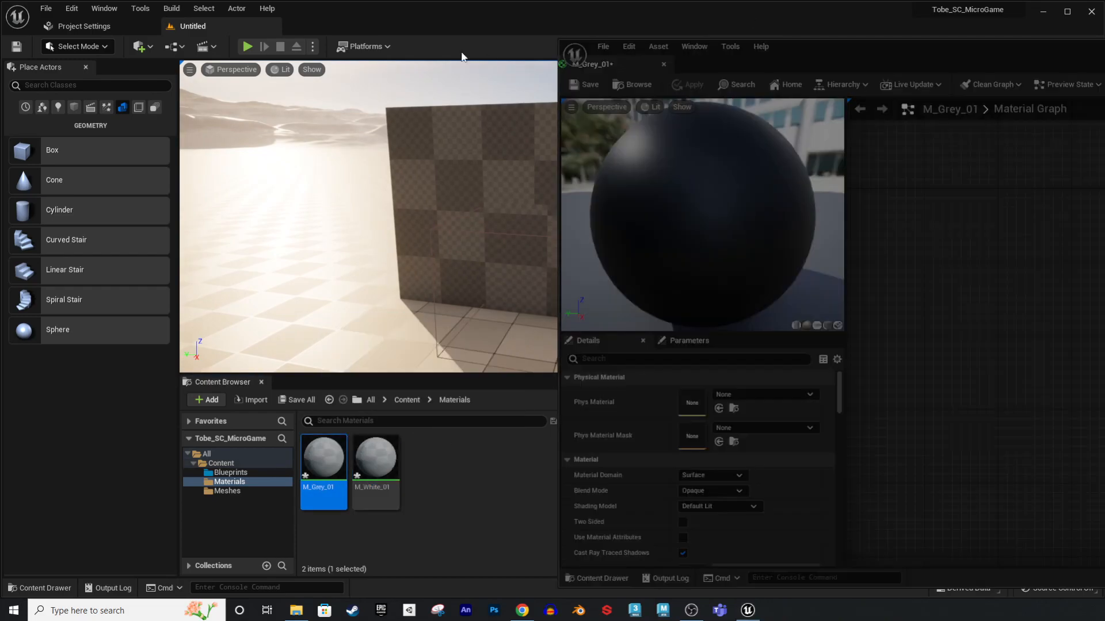
drag(582, 64, 307, 35)
right_drag(586, 264, 584, 271)
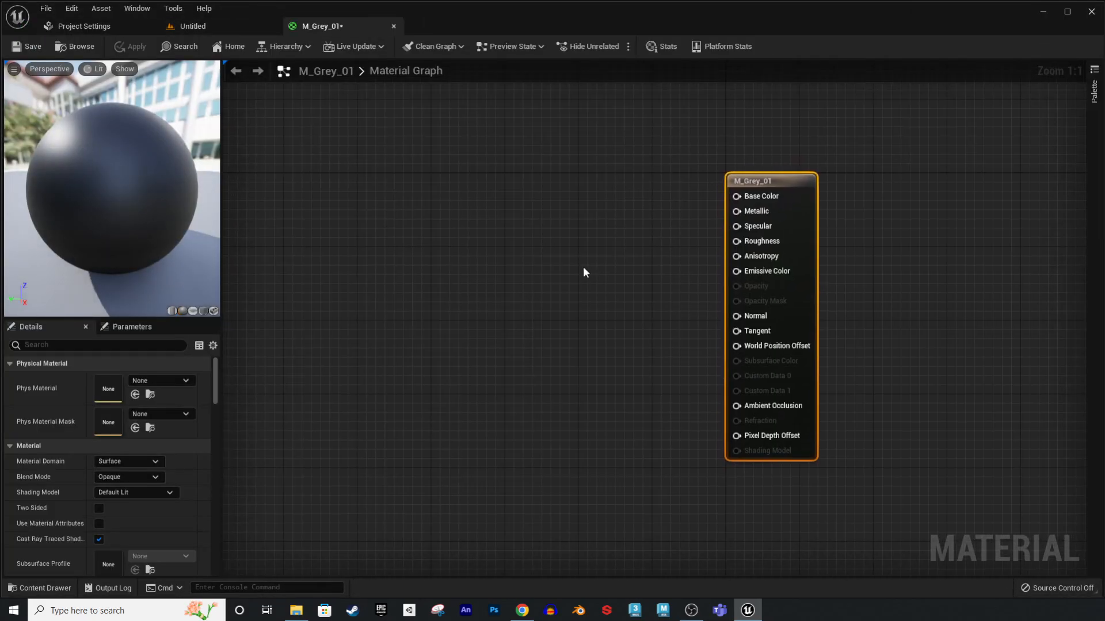
drag(222, 341, 275, 343)
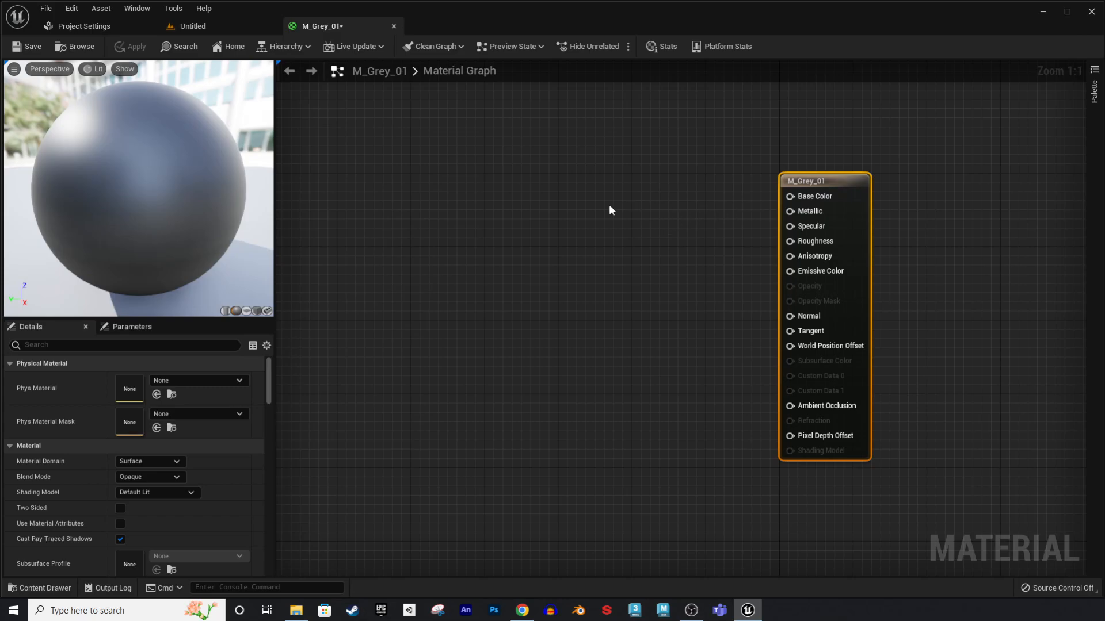
- Add a Constant3Vector node with a grey value of about 0.214 and connect it to the material's Base Color
click(561, 206)
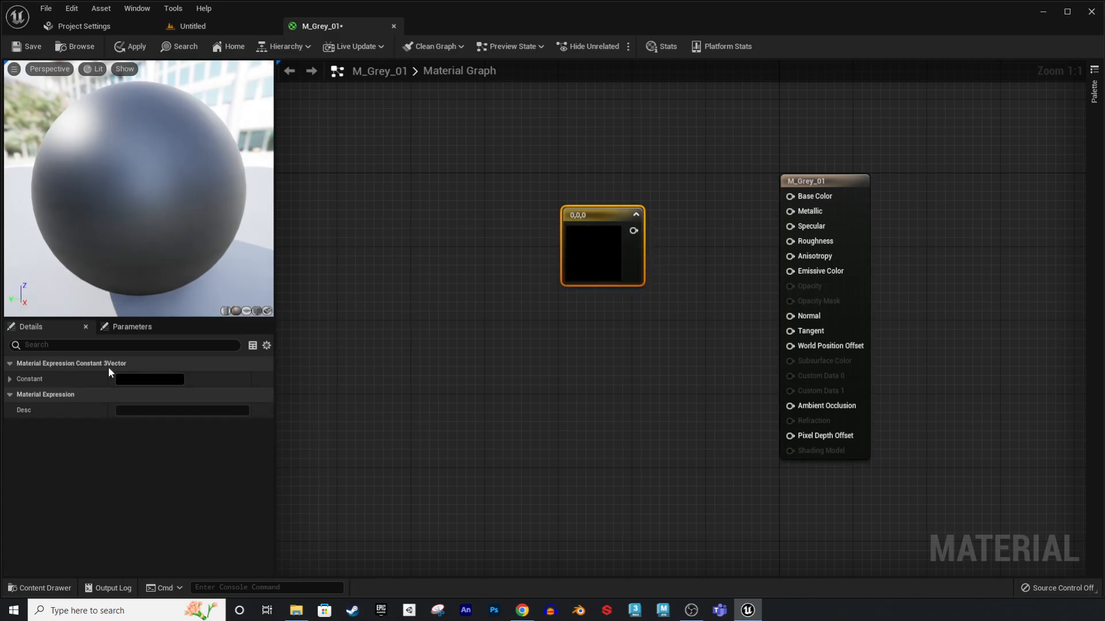
double_click(593, 237)
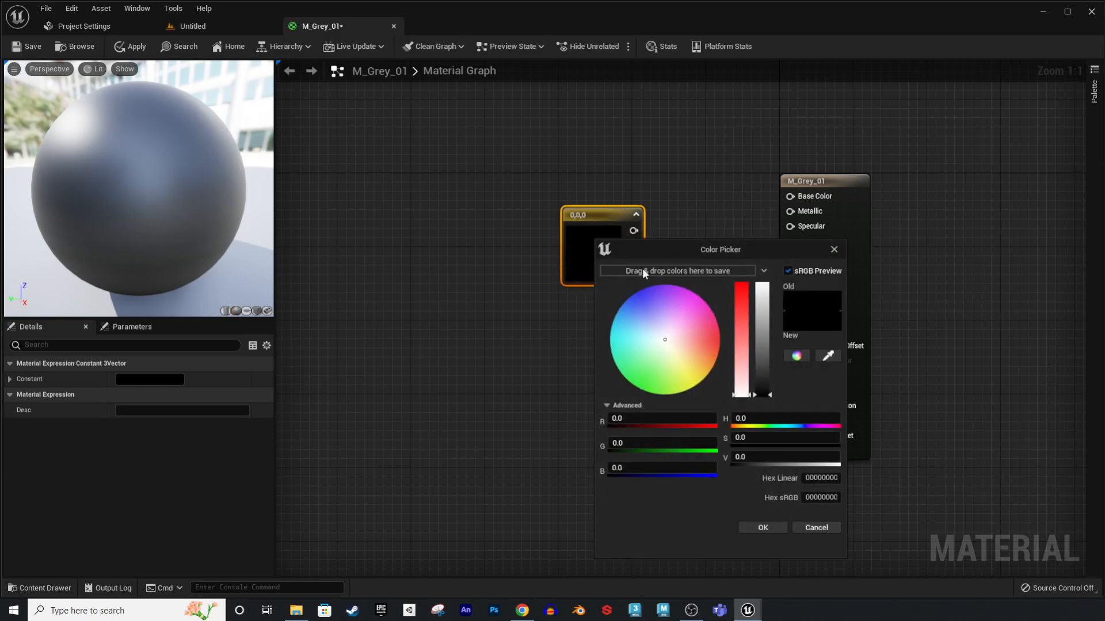
drag(665, 242, 884, 172)
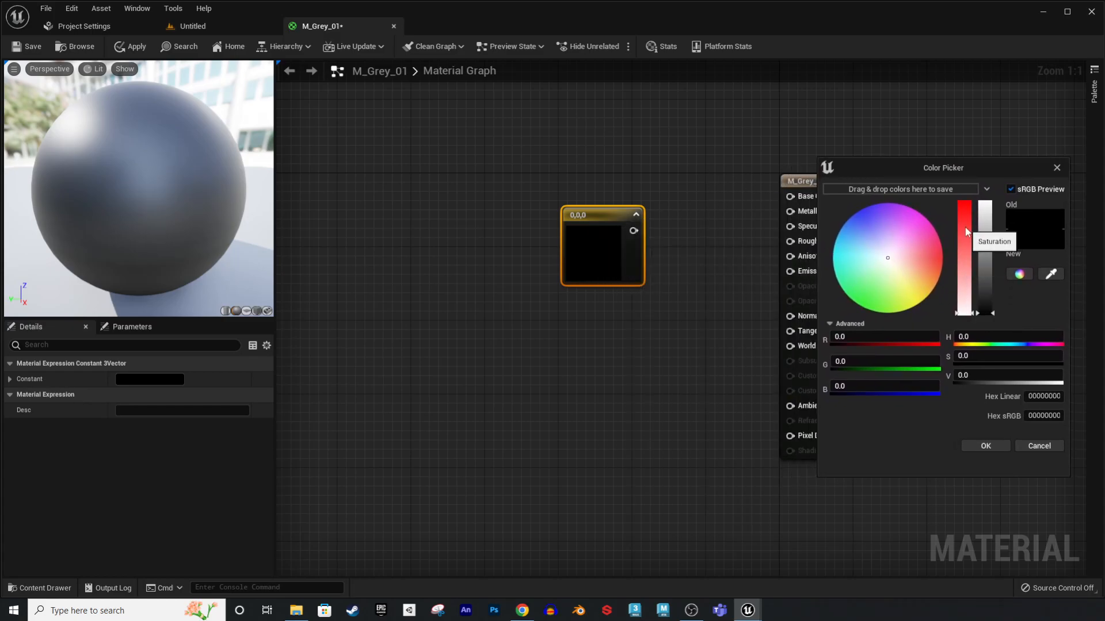
mouse_move(986, 311)
mouse_down()
mouse_move(990, 270)
mouse_move(990, 291)
mouse_up()
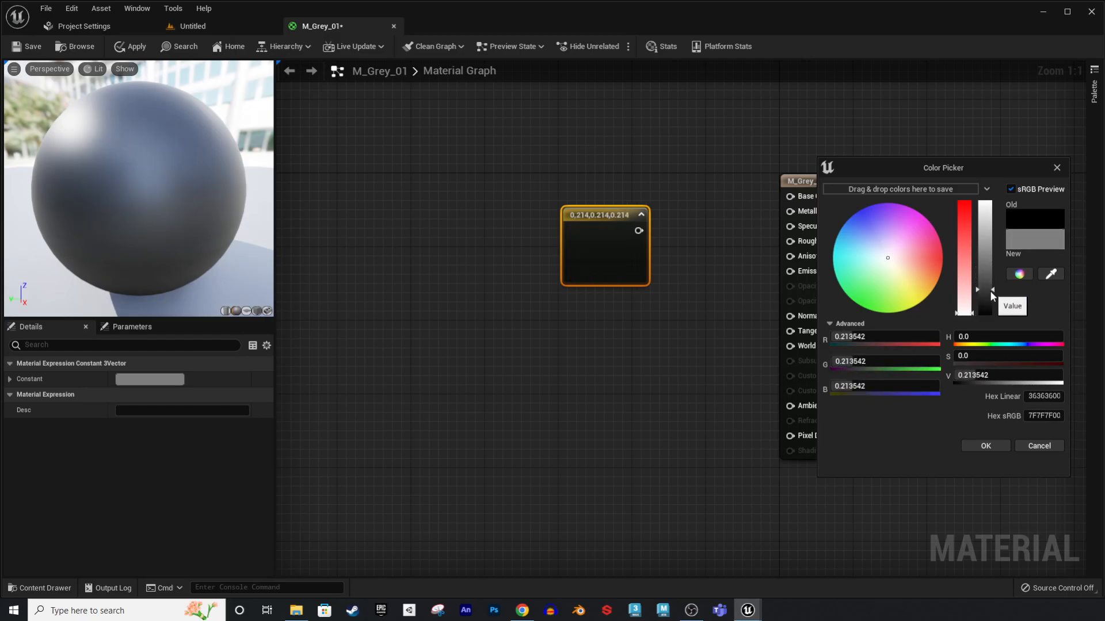
click(991, 446)
drag(638, 231, 791, 197)
drag(639, 271, 653, 237)
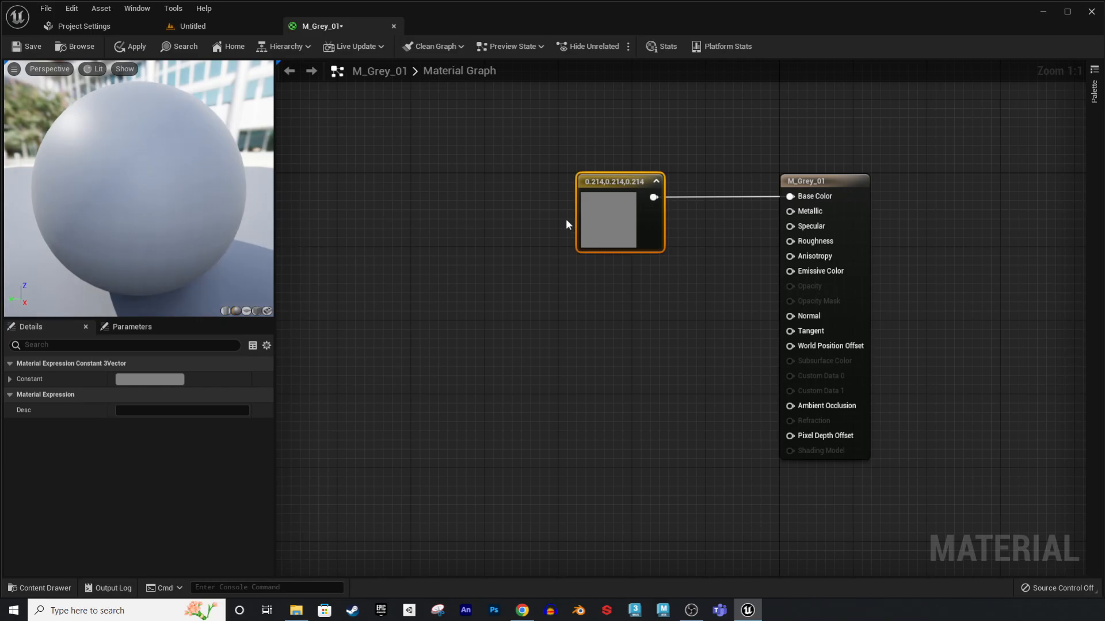
- Darken the Base Color constant to a grey value of about 0.12 and shift its node slightly upward
double_click(588, 209)
drag(758, 349, 758, 355)
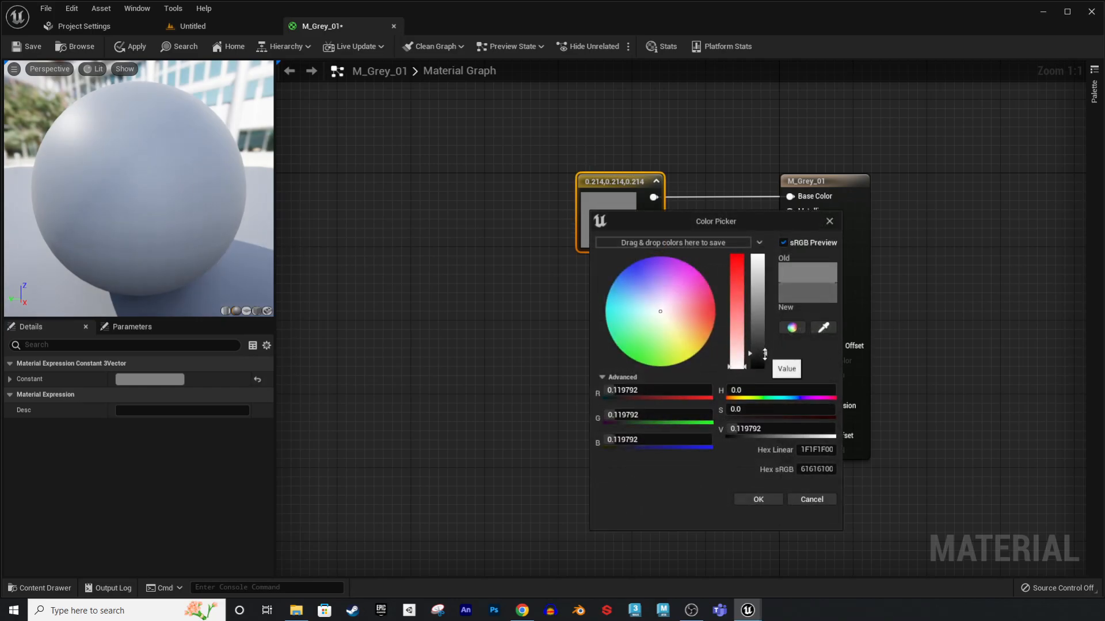
click(759, 500)
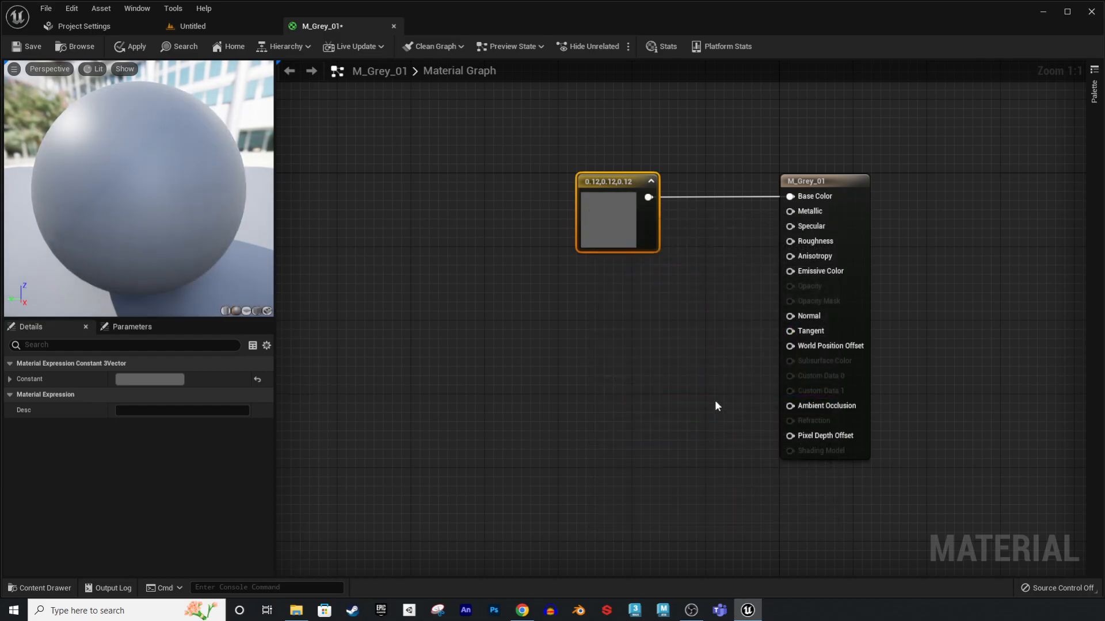
drag(641, 237, 650, 209)
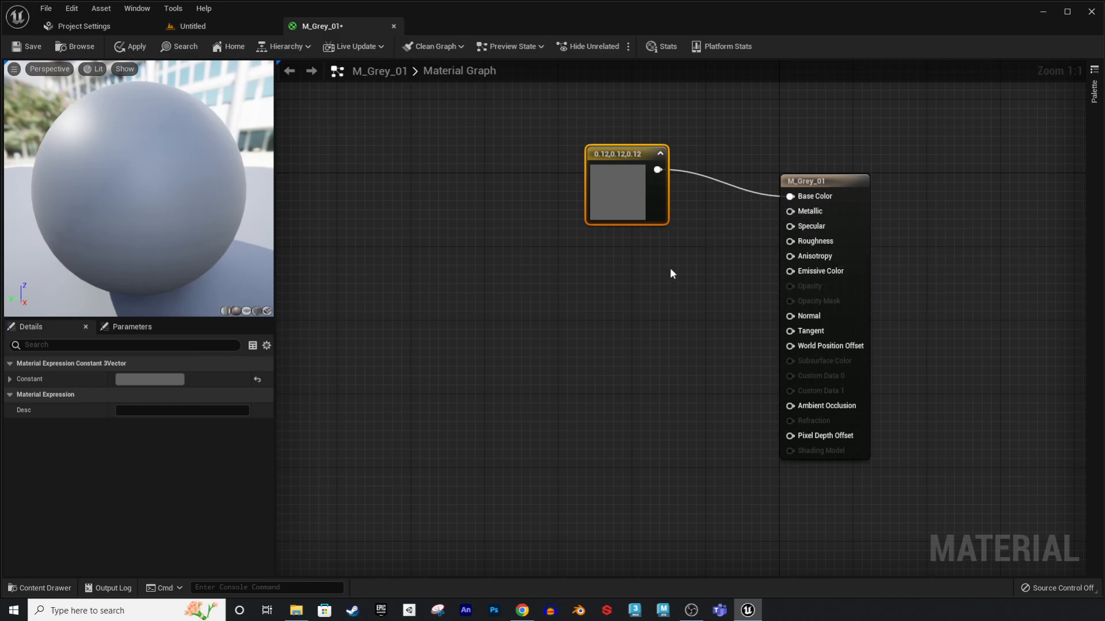
- Add a Constant node below the grey colour node and connect it to the material's Metallic input
click(650, 260)
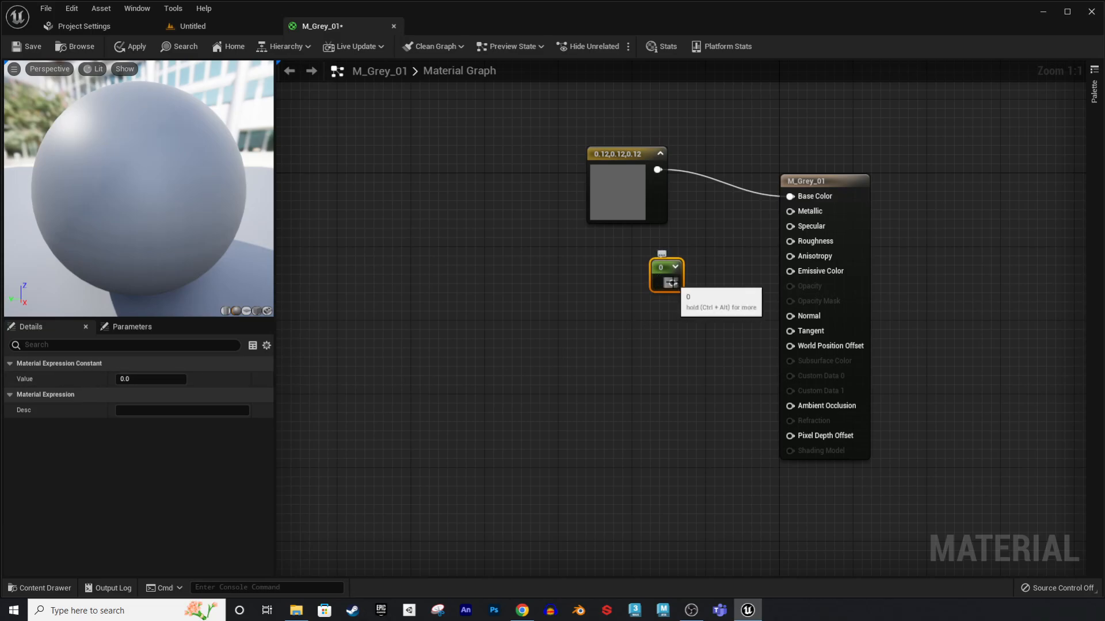
key(Delete)
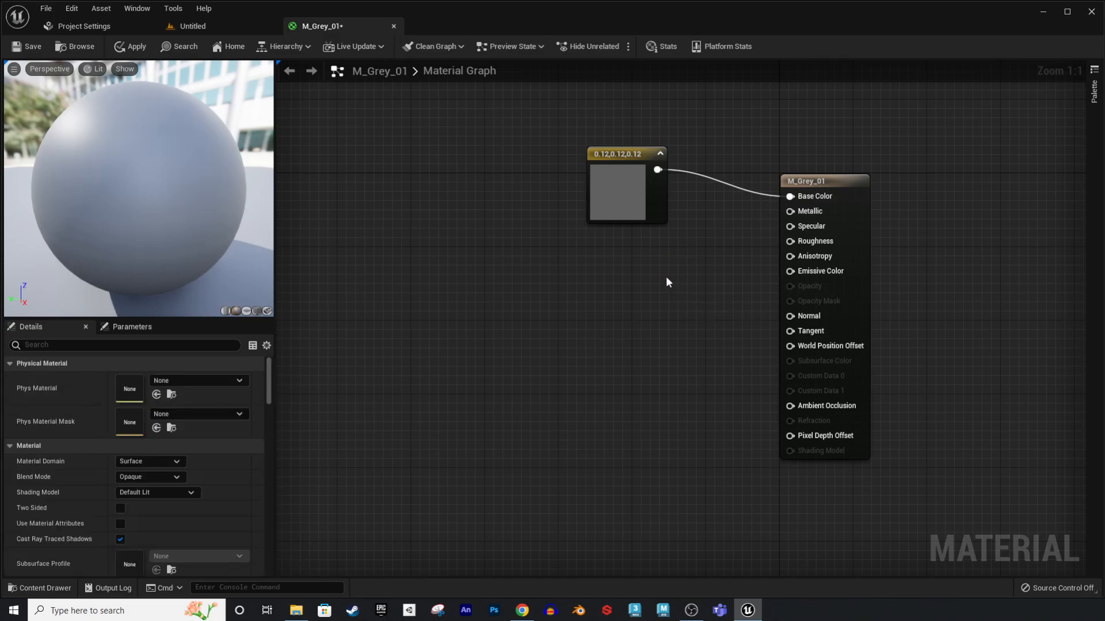
click(666, 277)
drag(666, 292, 662, 262)
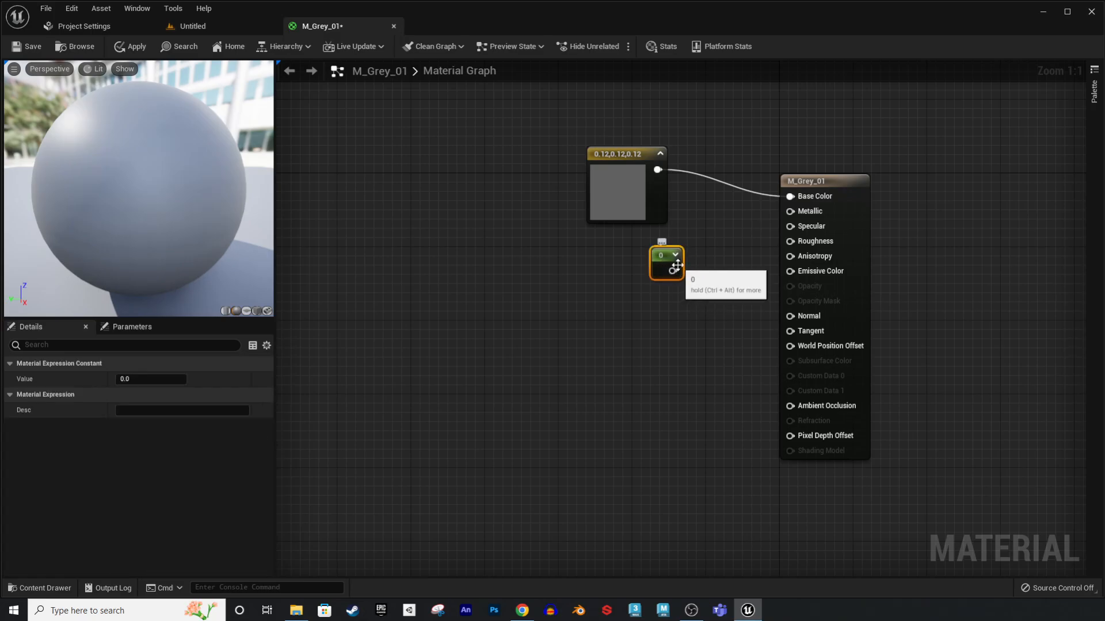
drag(672, 271, 800, 213)
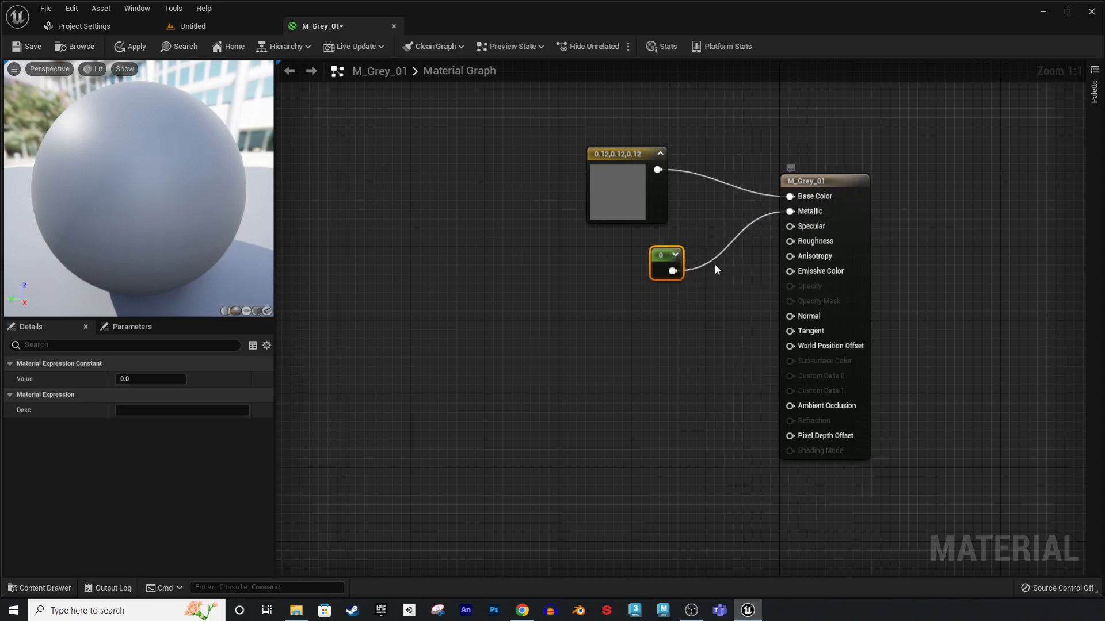
- Set the Metallic constant to 1 and place its node just under the colour node
click(123, 380)
text(1)
key(Return)
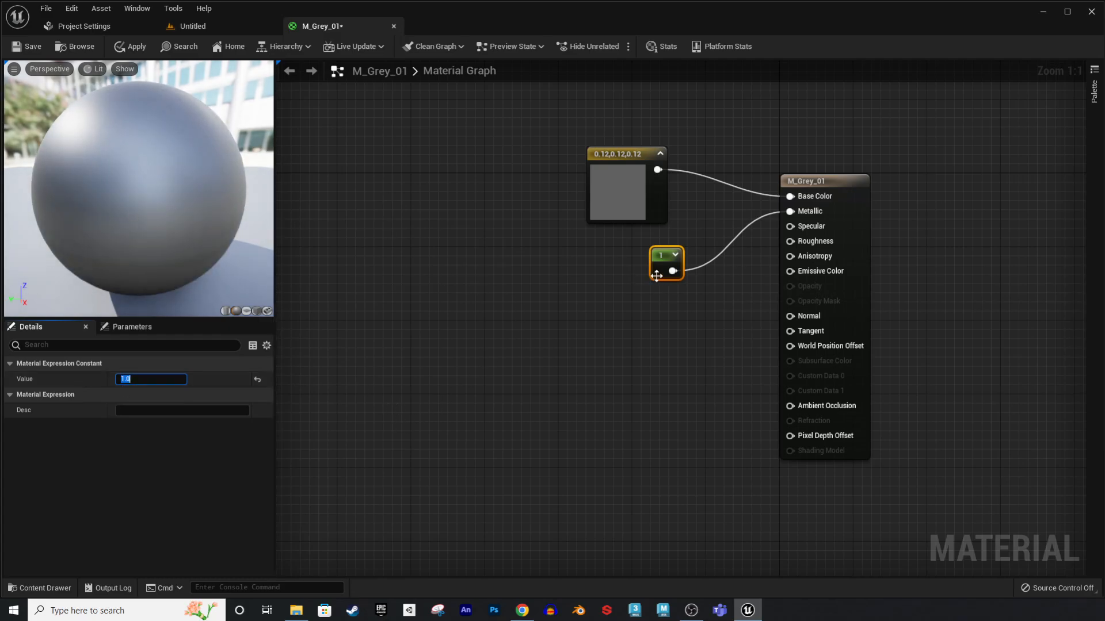
drag(658, 273, 629, 254)
- Add another Constant node beneath the Metallic one and connect it to the material's Roughness input
click(651, 304)
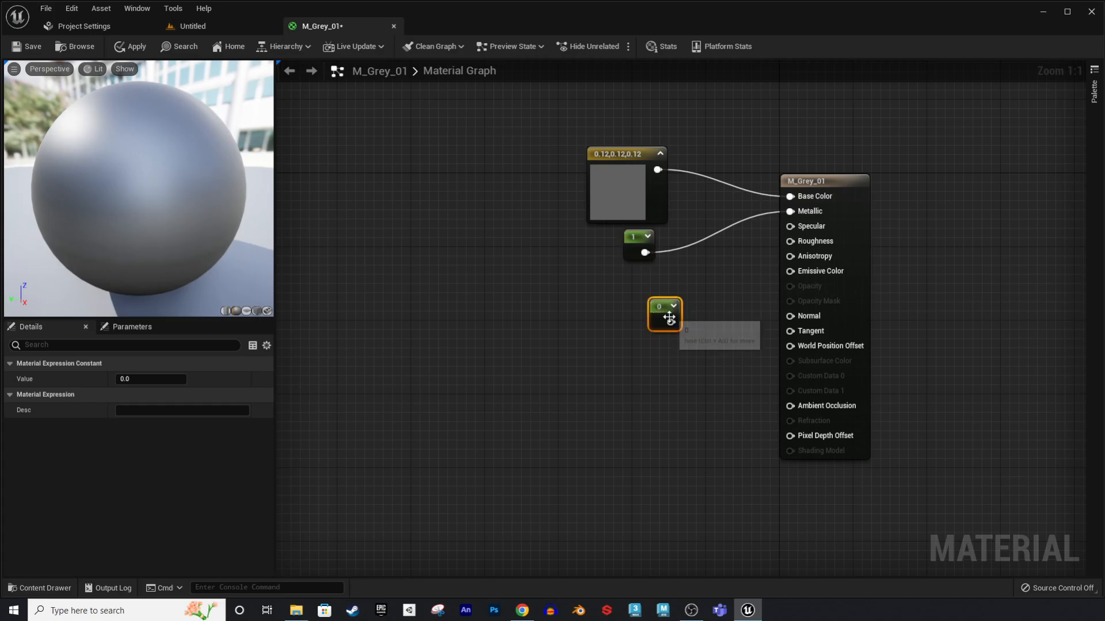
drag(671, 322, 804, 245)
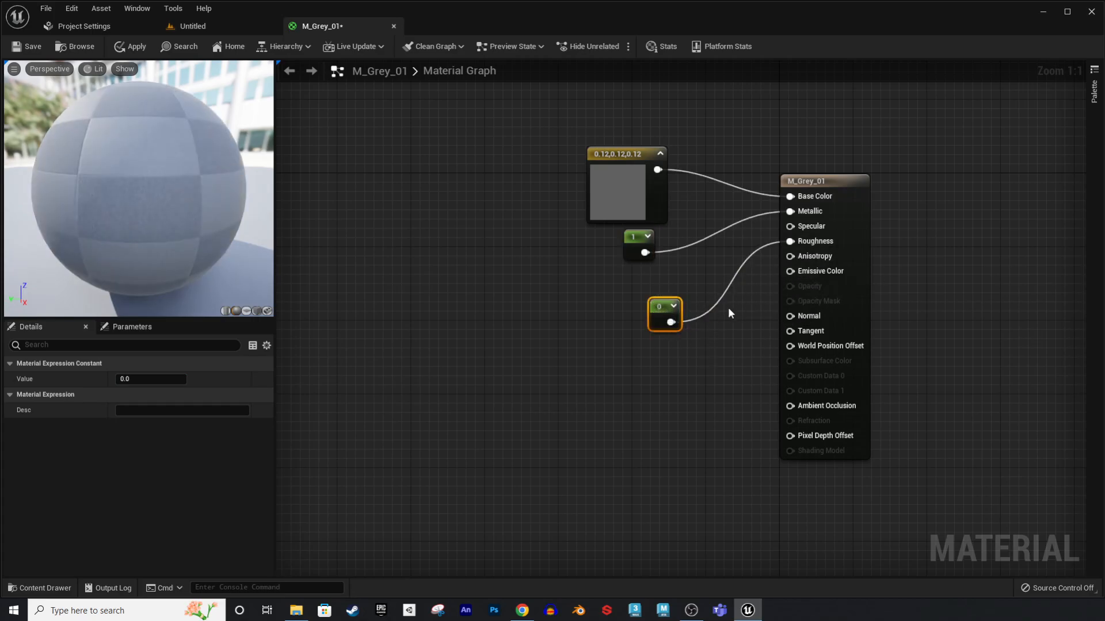
drag(661, 320, 635, 306)
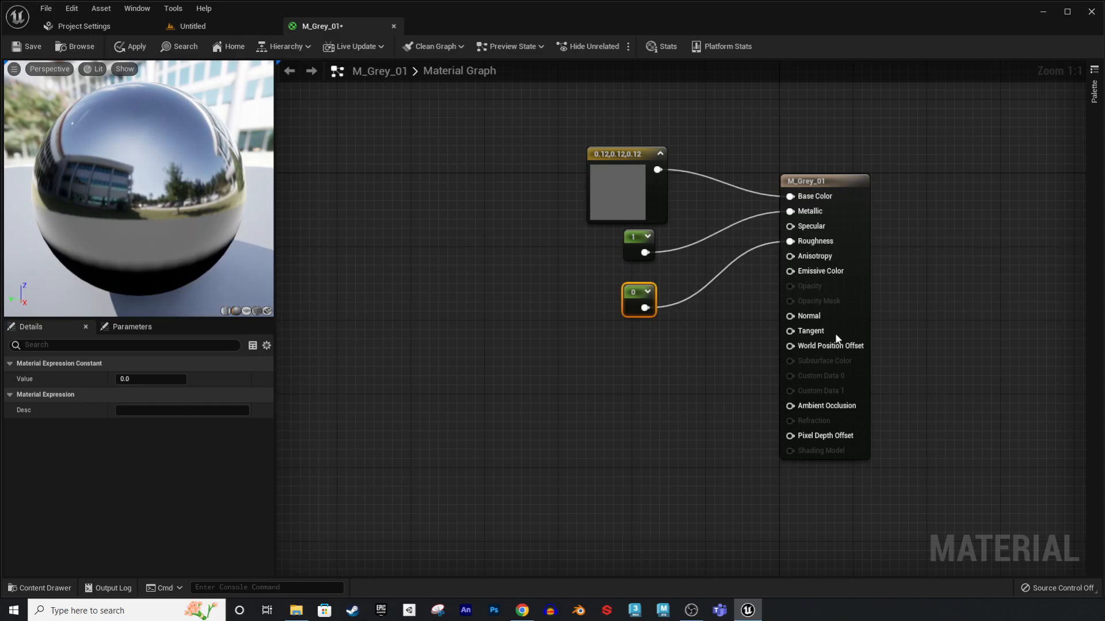
- Set the Roughness constant of M_Grey_01 to 1 and check the result on the preview sphere
click(141, 380)
text(1)
key(Return)
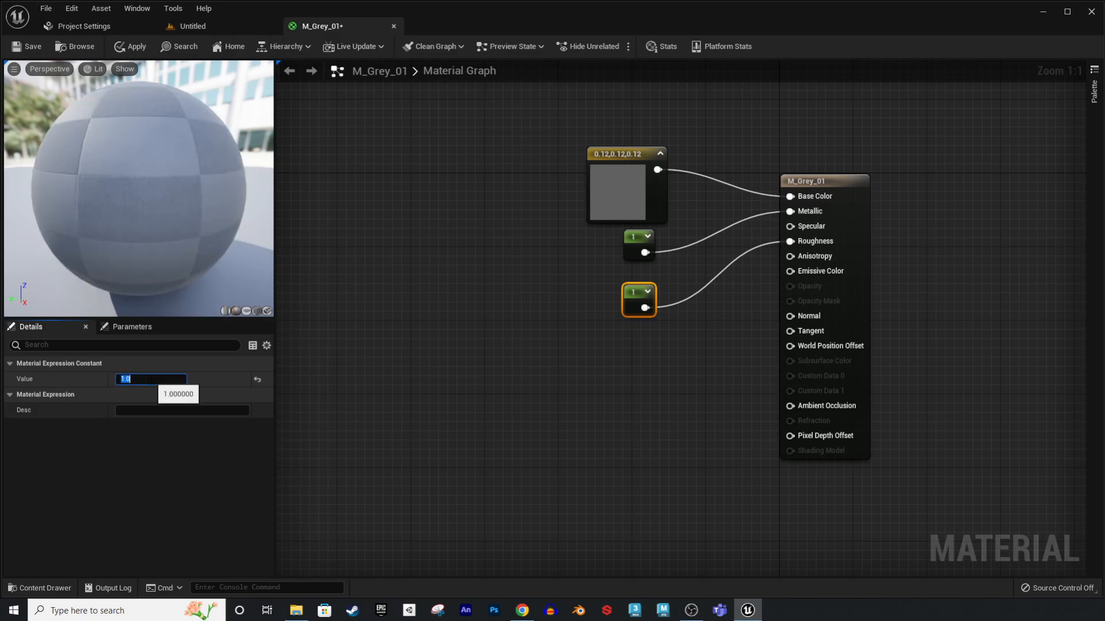
drag(196, 218, 80, 218)
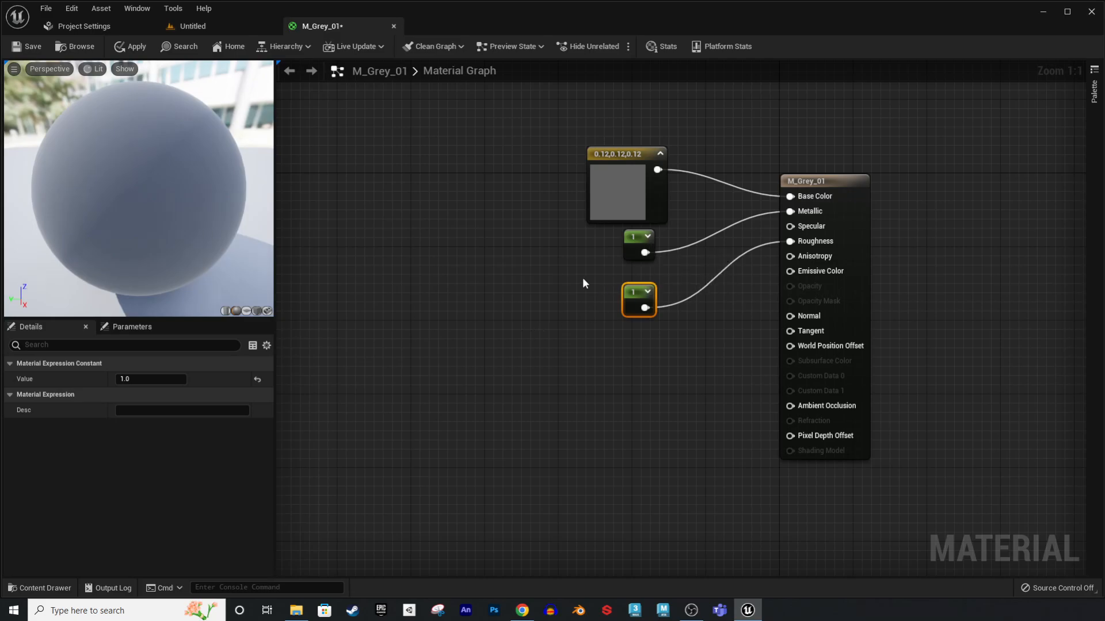
- Set the Metallic constant of M_Grey_01 to 0 and check the result on the preview sphere
click(637, 246)
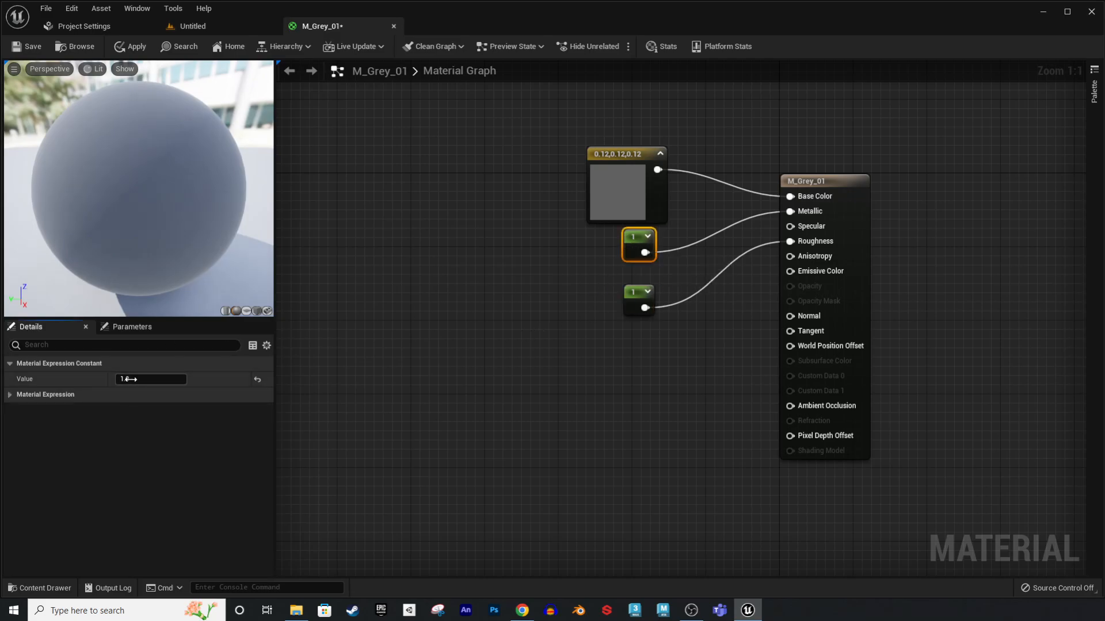
text(0)
key(Return)
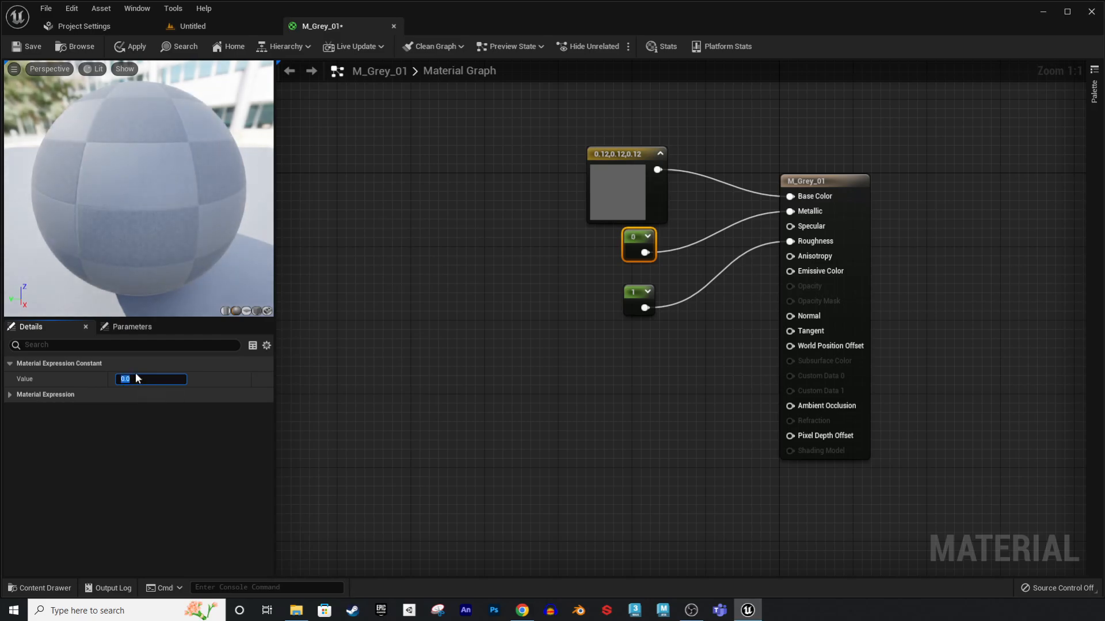
mouse_move(151, 179)
mouse_down()
mouse_move(189, 180)
mouse_move(144, 183)
mouse_up()
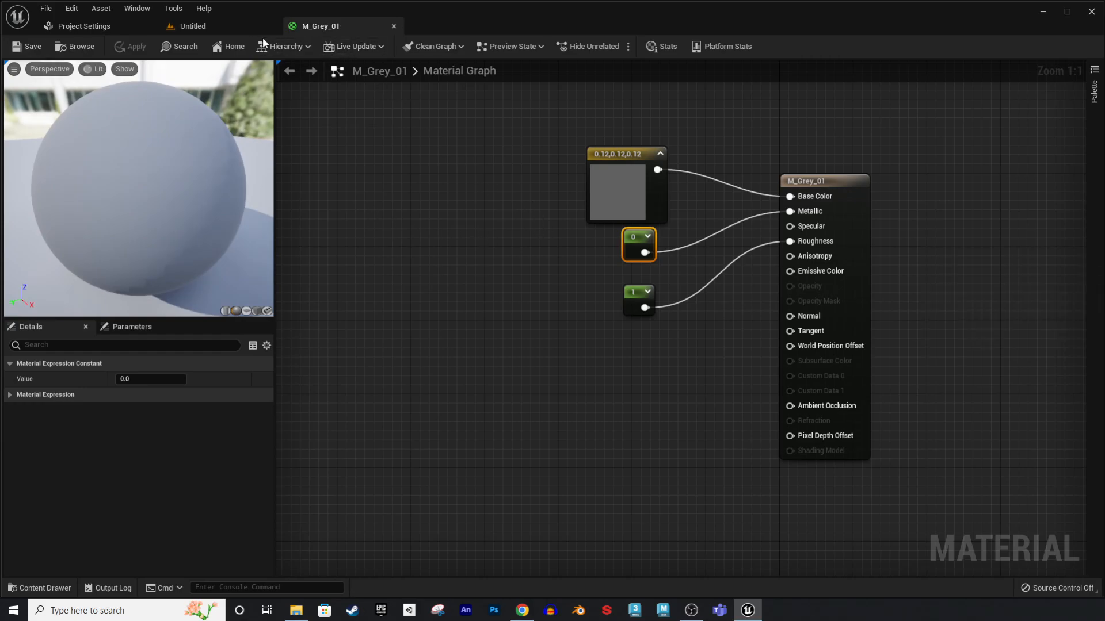
- Return to the level and apply M_Grey_01 to the wall around the door
click(225, 29)
drag(322, 478, 446, 217)
mouse_move(529, 200)
right_down()
mouse_move(512, 242)
mouse_move(506, 202)
mouse_move(759, 202)
mouse_move(598, 187)
mouse_move(593, 195)
mouse_move(668, 201)
mouse_move(611, 232)
right_up()
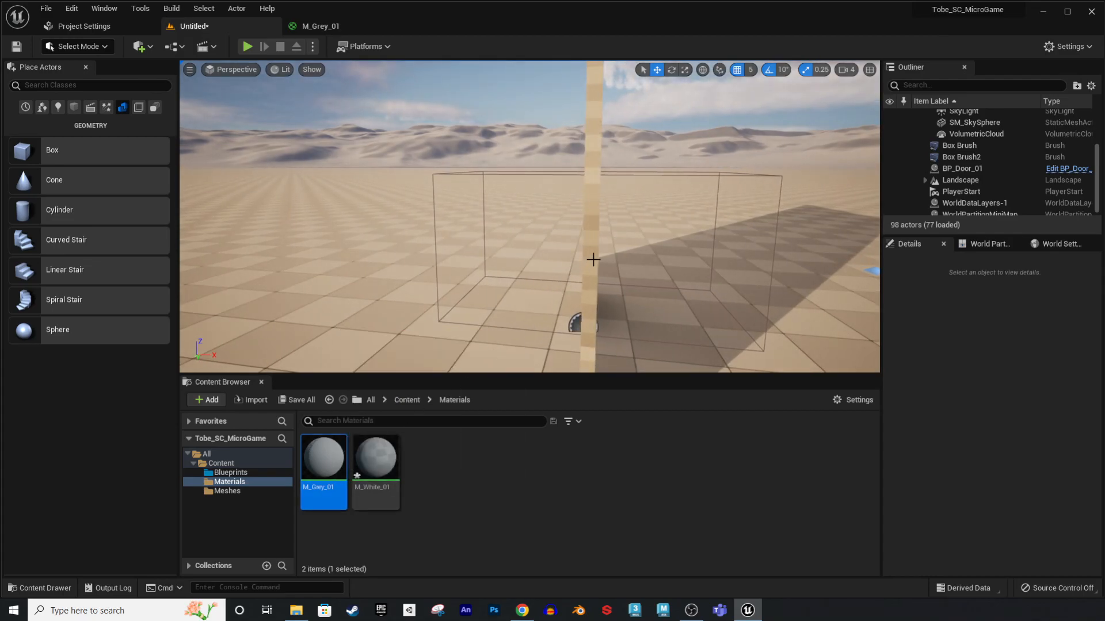
right_drag(593, 260, 662, 264)
right_drag(322, 294, 435, 298)
right_drag(498, 276, 633, 213)
right_drag(462, 286, 506, 263)
- Open M_White_01, add a Constant3Vector node and connect it to the Base Color input
click(370, 476)
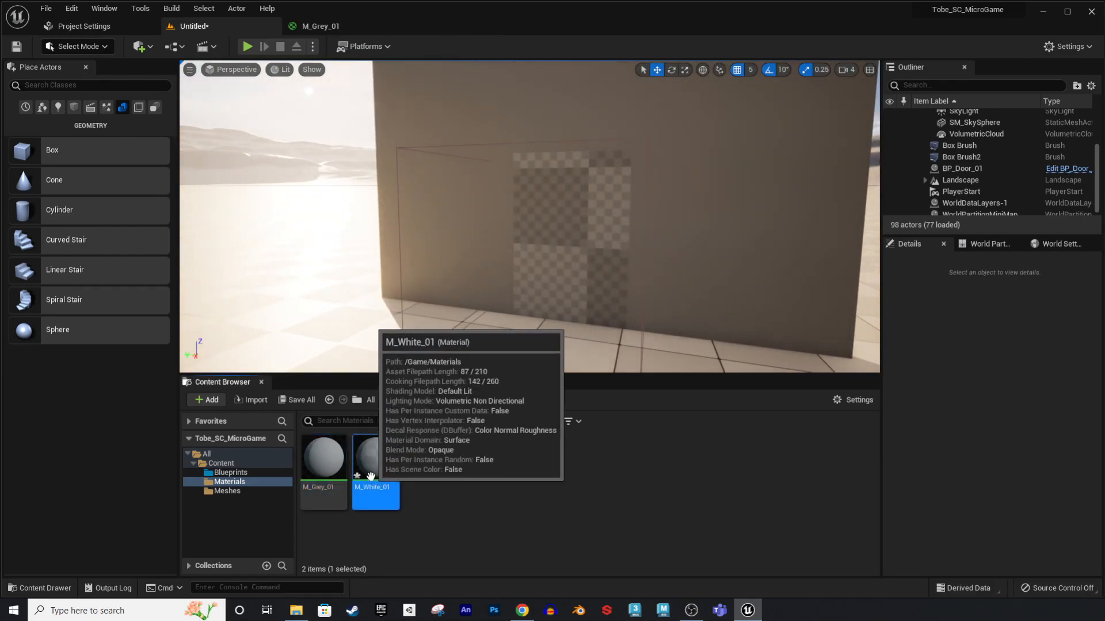
double_click(370, 477)
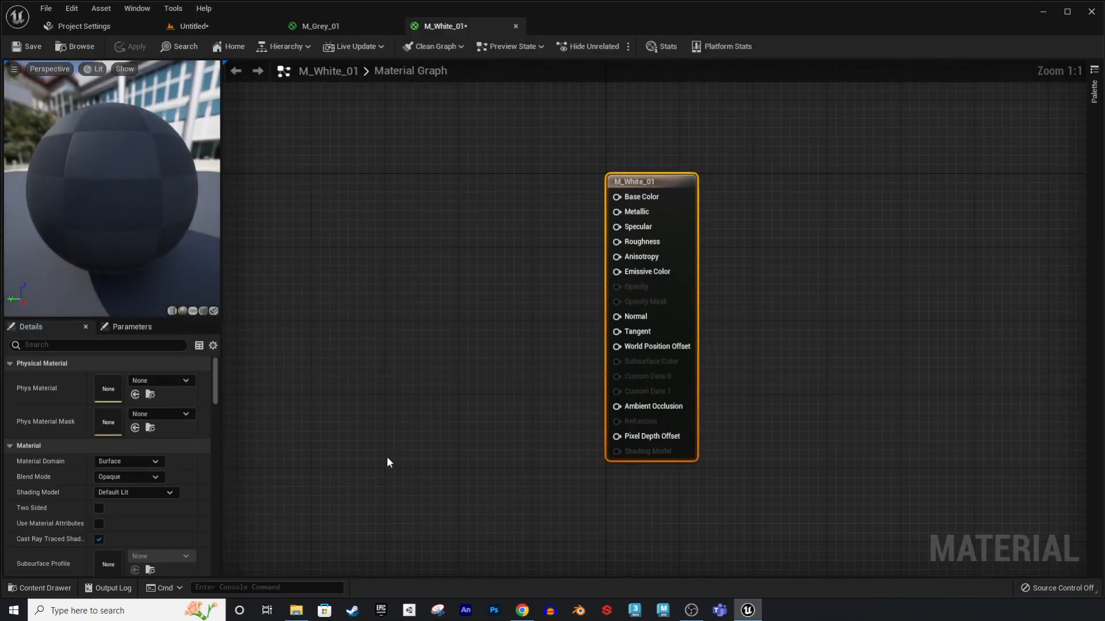
click(434, 225)
drag(504, 236, 620, 198)
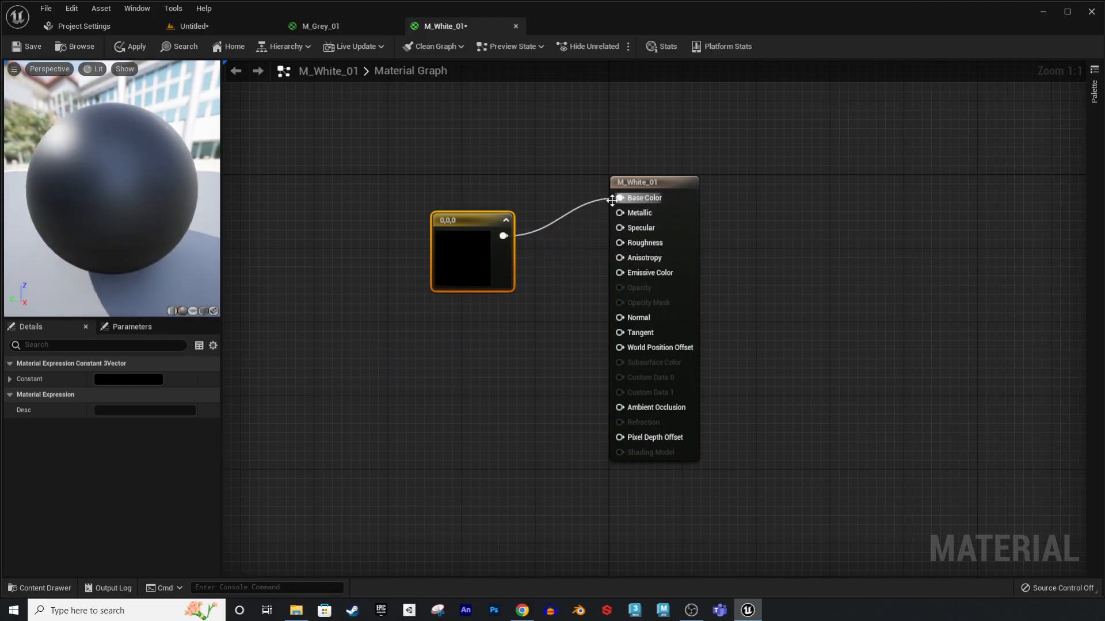
- Brighten the Base Color constant to a near-white value of about 0.969 and shift its node upward
double_click(465, 269)
drag(635, 376, 634, 319)
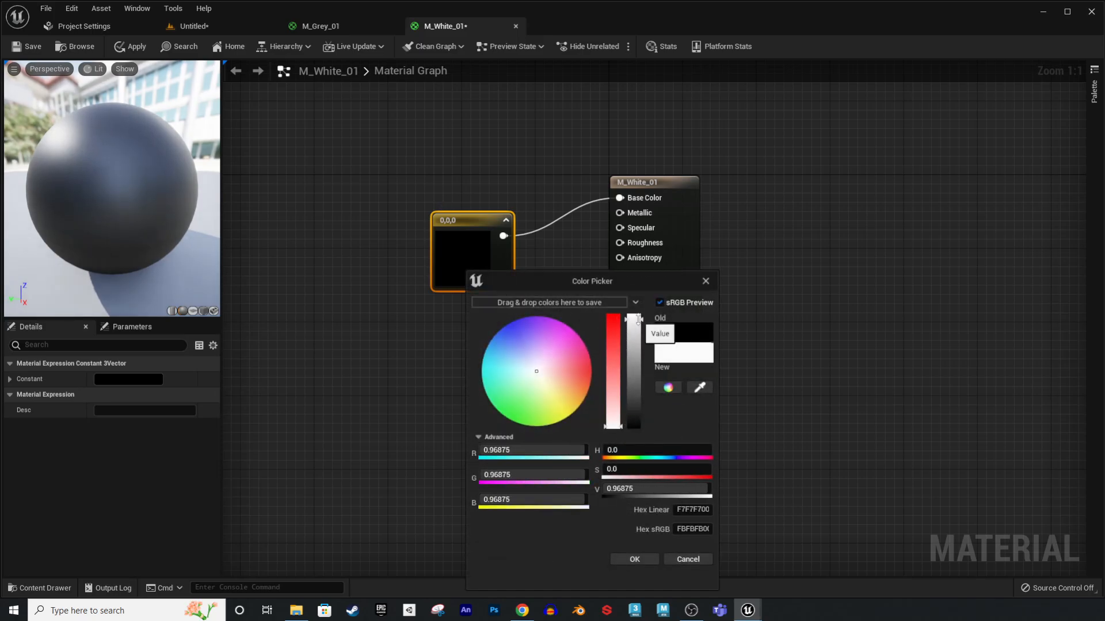
click(640, 557)
drag(473, 278, 475, 213)
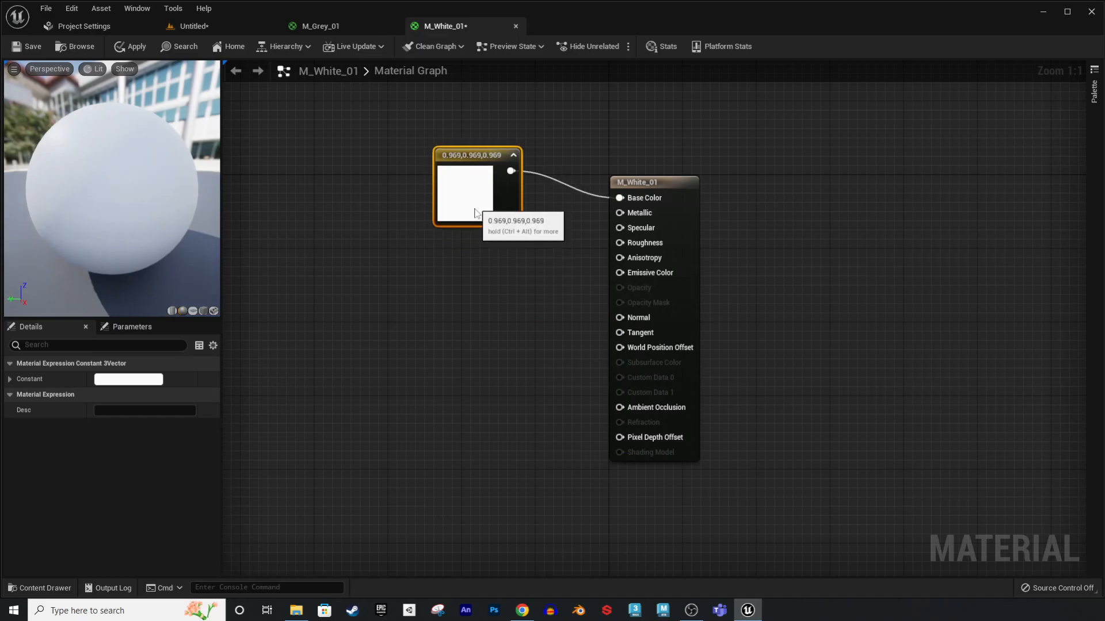
- Add a Constant node connected to M_White_01's Metallic input and place it just under the colour node
click(486, 316)
drag(509, 340, 619, 213)
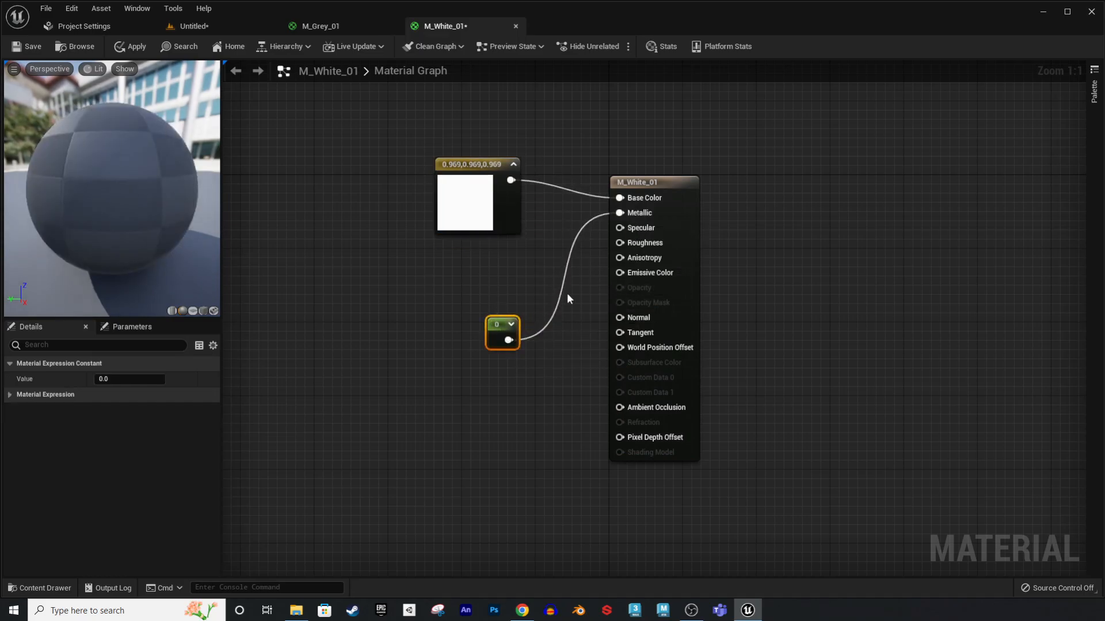
drag(498, 331, 510, 273)
- Connect a new Constant node with value 1 to M_White_01's Roughness input, and close both material editors
click(490, 361)
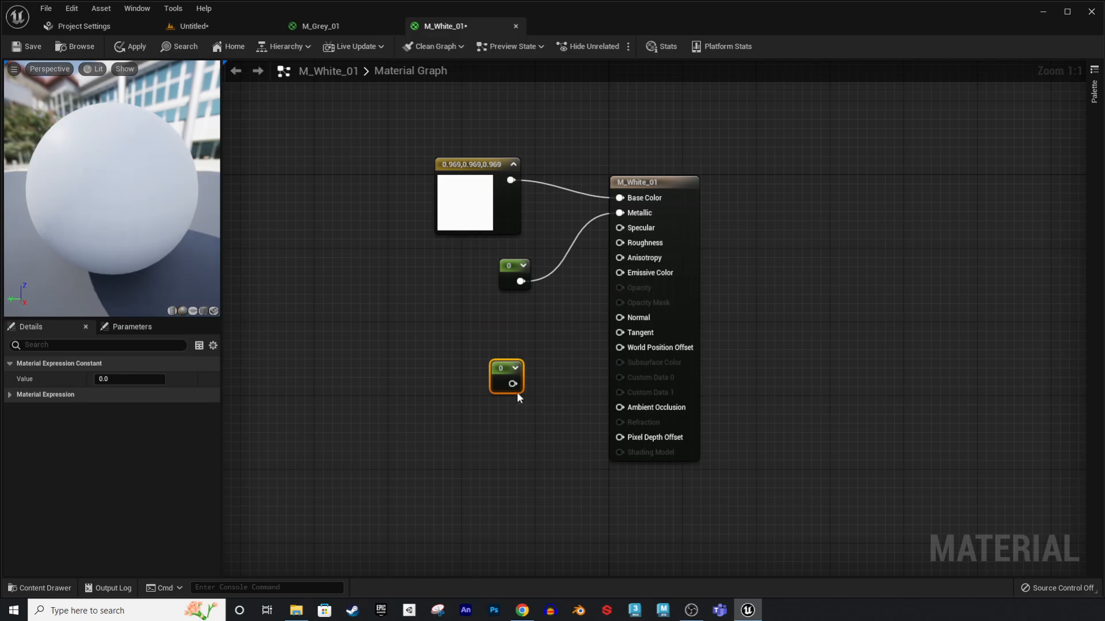
drag(520, 337, 620, 243)
click(130, 379)
text(1)
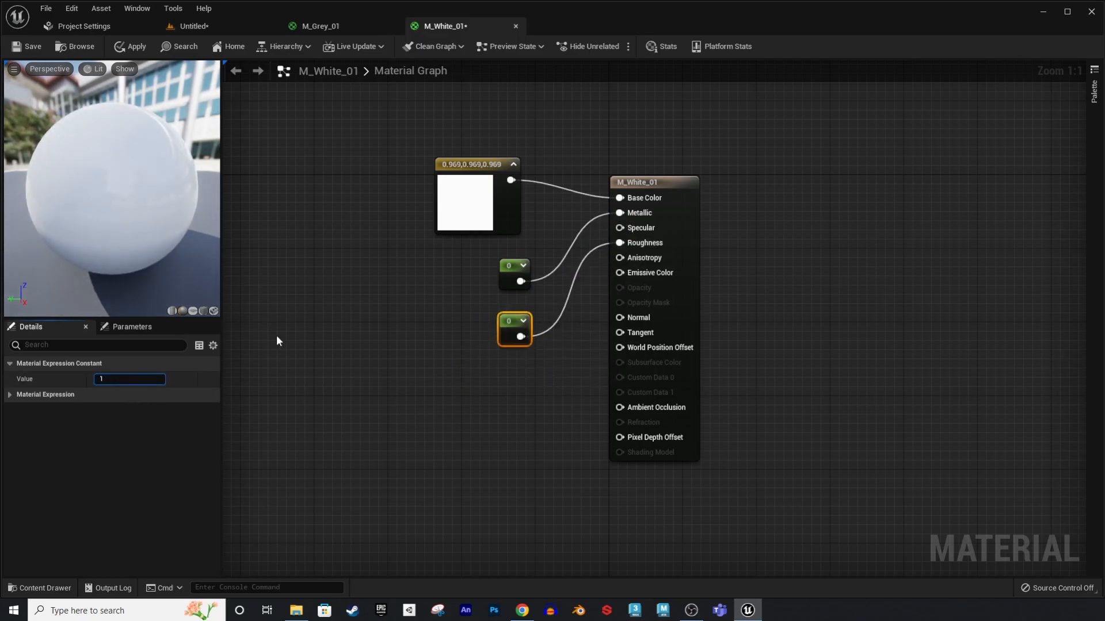
key(Return)
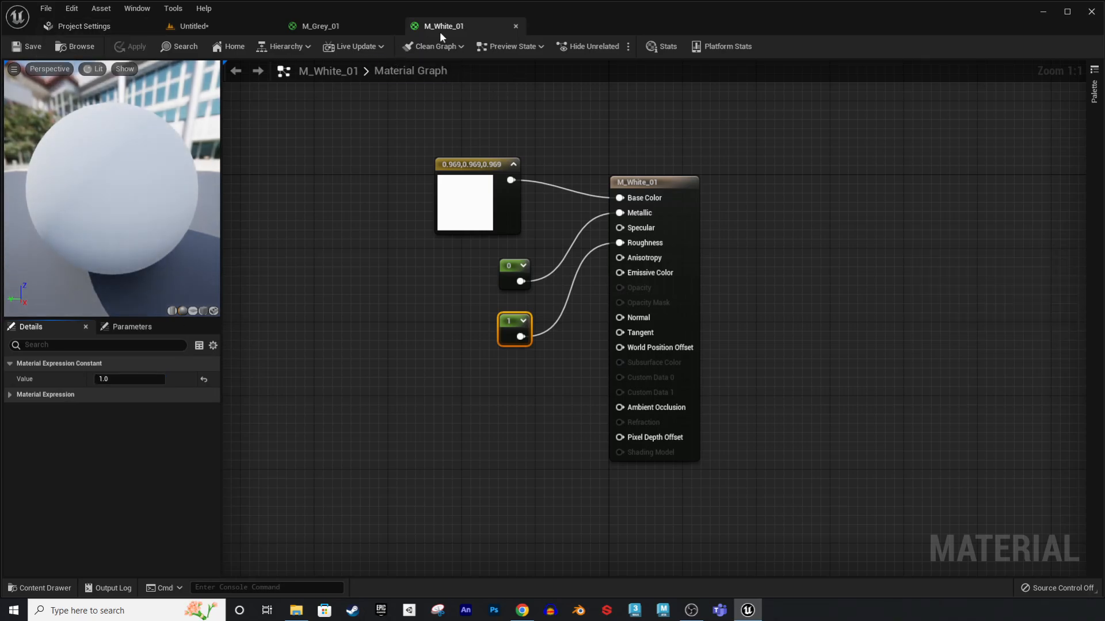
click(517, 25)
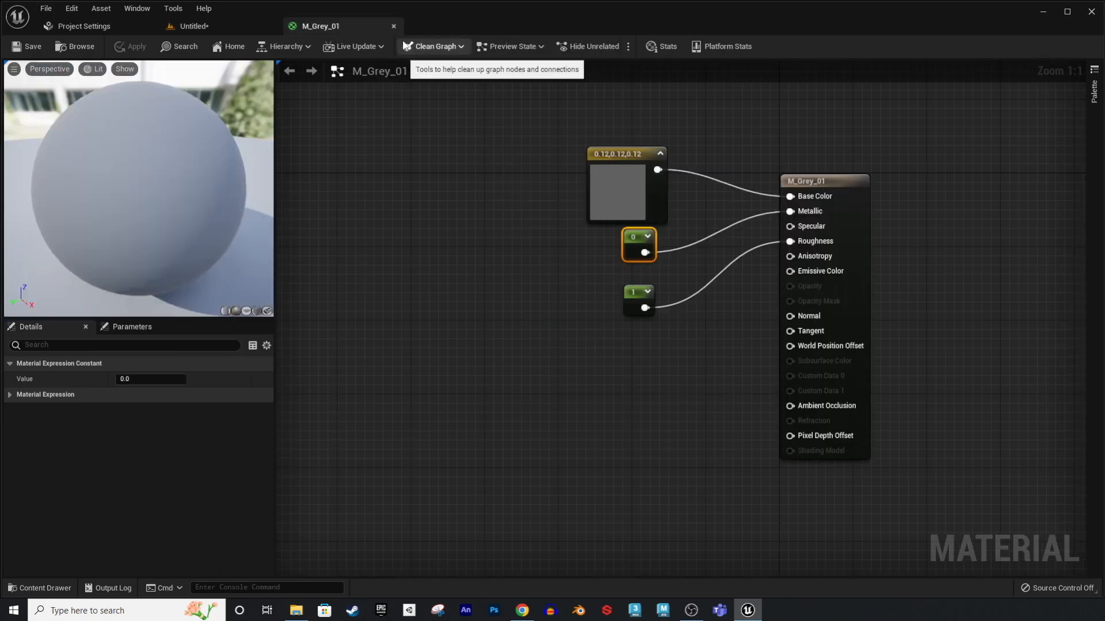
click(395, 25)
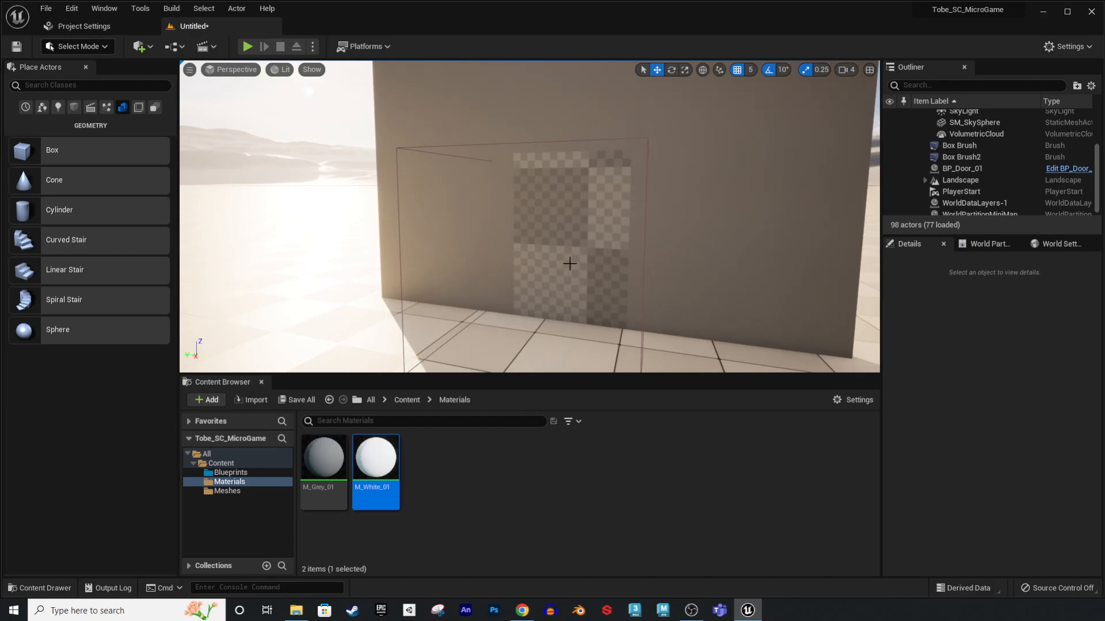
- Open the BP_Door_01 blueprint, show its 3D view and select the SM_Door_01 mesh component
click(229, 472)
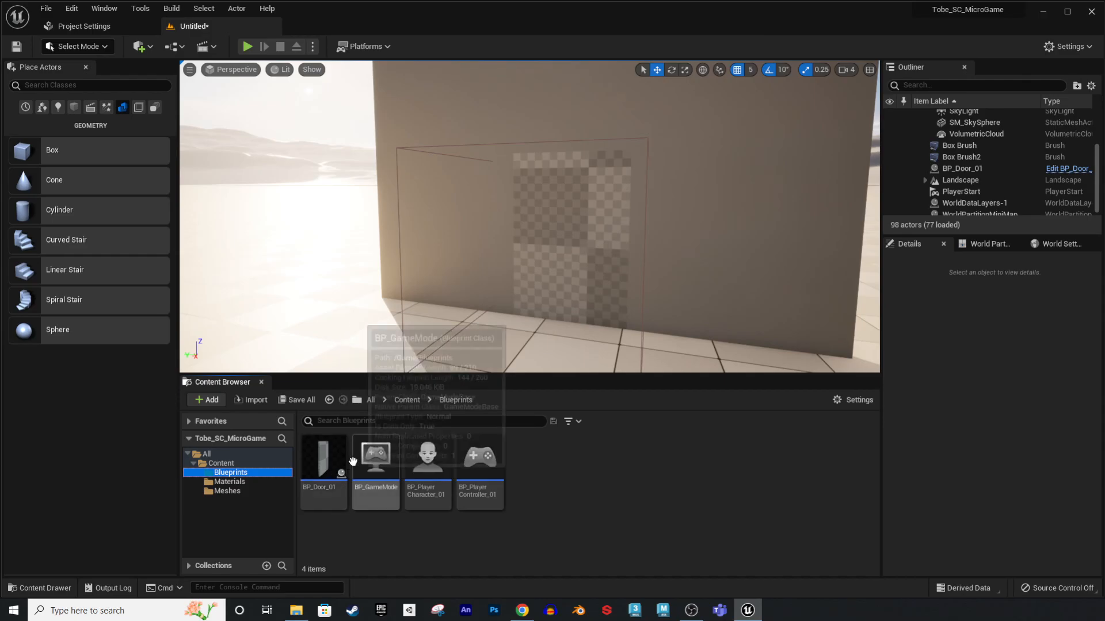
double_click(328, 467)
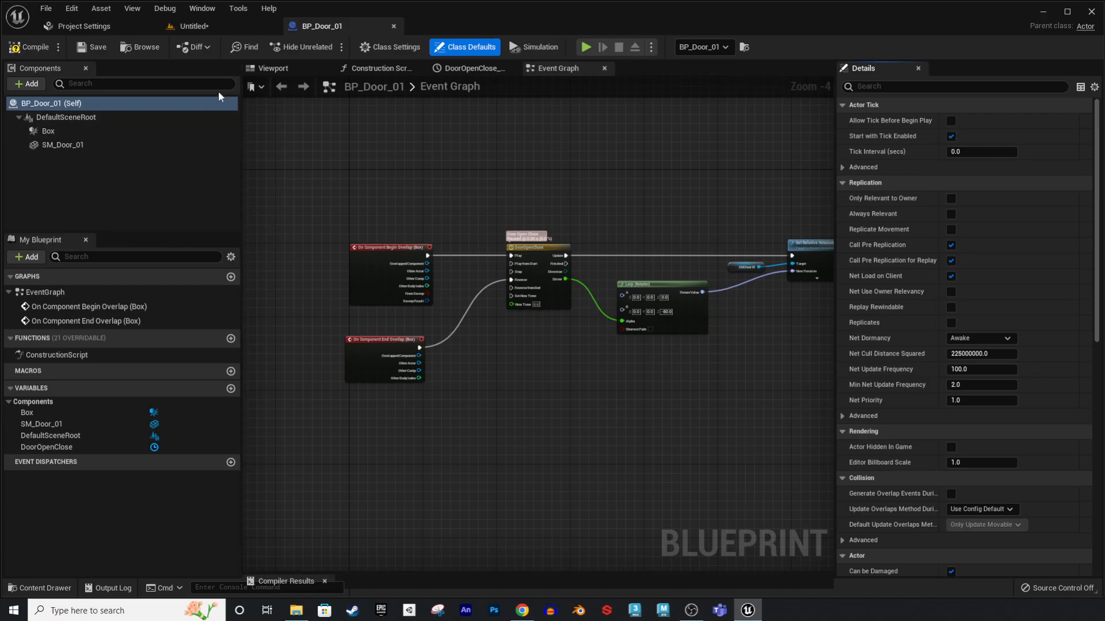
click(291, 68)
click(86, 144)
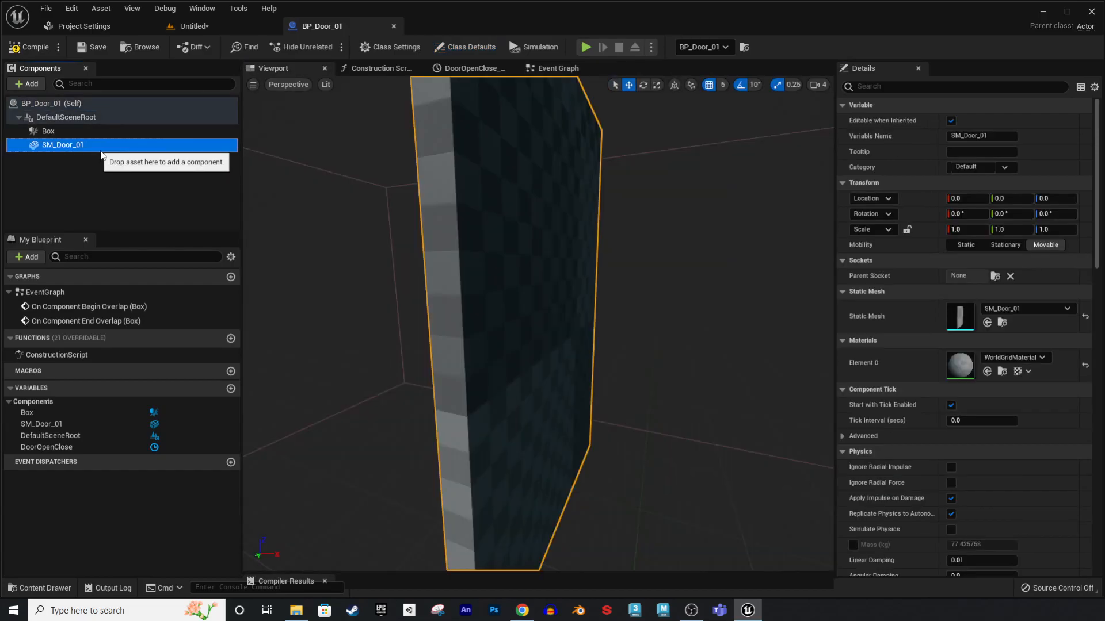
scroll(793, 358, down, 3)
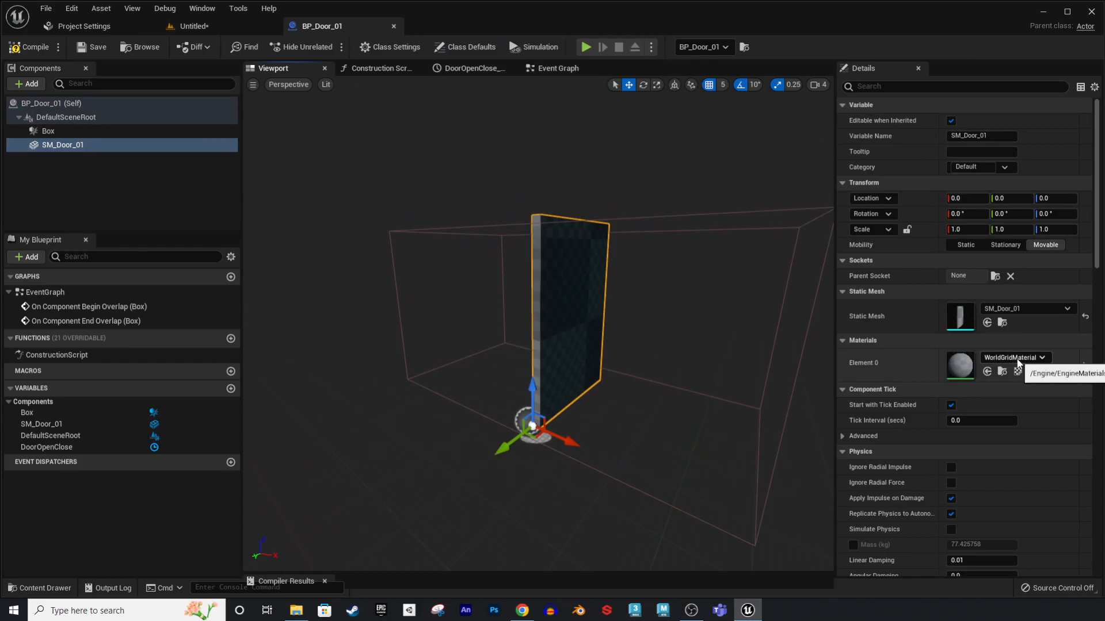
middle_drag(719, 368, 800, 364)
key(w)
right_drag(800, 364, 796, 374)
key(a)
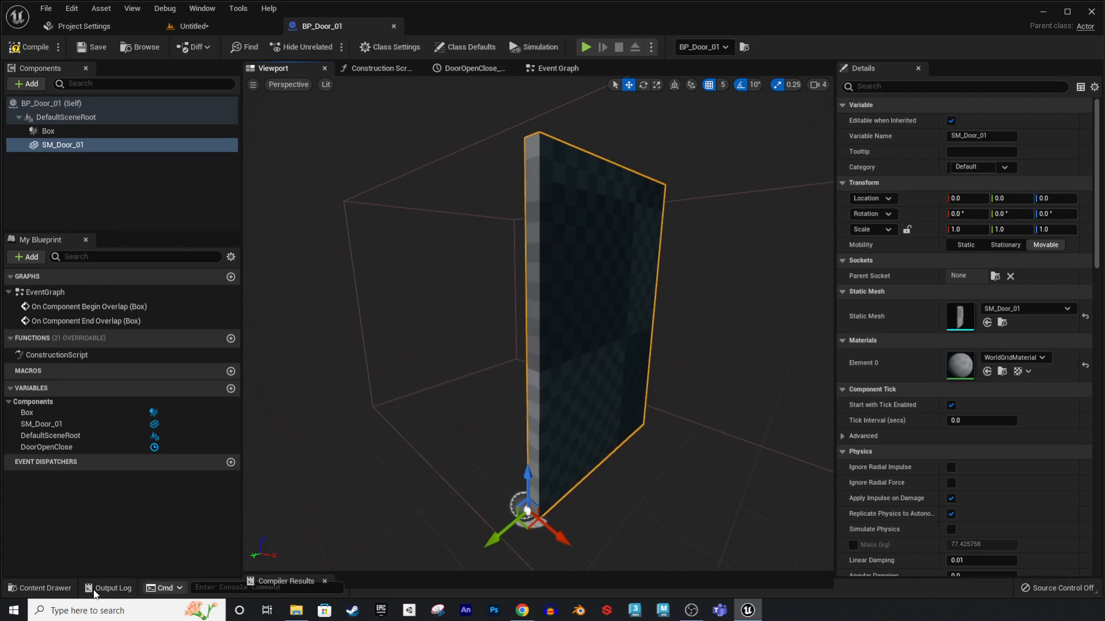
- Assign M_White_01 from the Materials folder to the Element 0 material slot of SM_Door_01
click(40, 587)
click(63, 473)
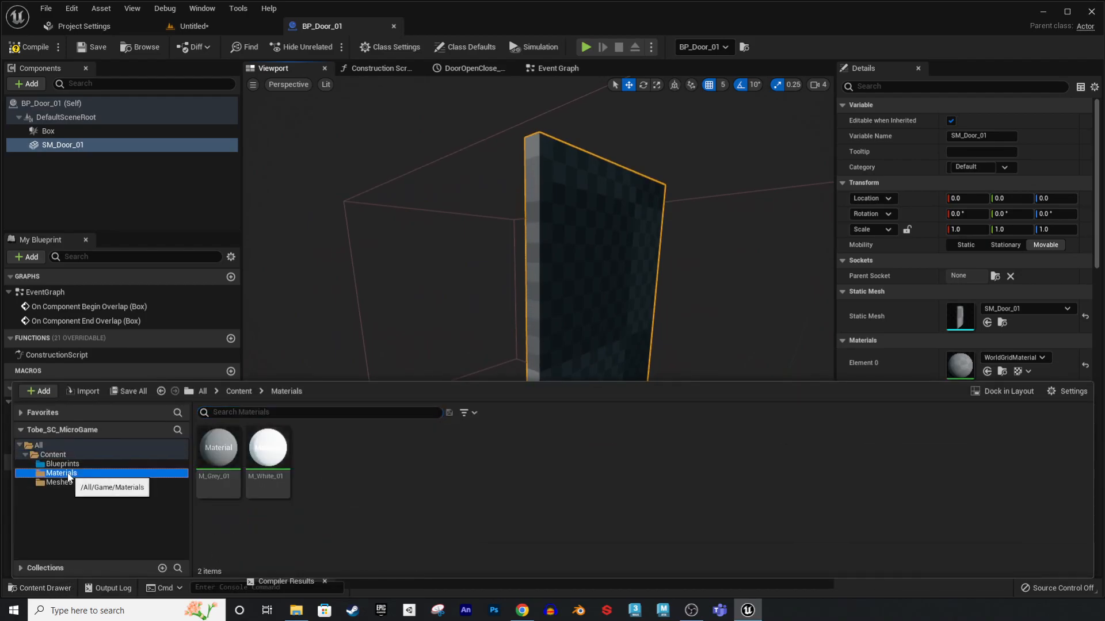
click(268, 456)
drag(269, 457, 970, 378)
right_drag(742, 275, 800, 316)
- Compile, save and close BP_Door_01, and check the door in the level from both sides of the wall
click(45, 46)
click(91, 46)
click(393, 26)
right_drag(544, 323, 614, 334)
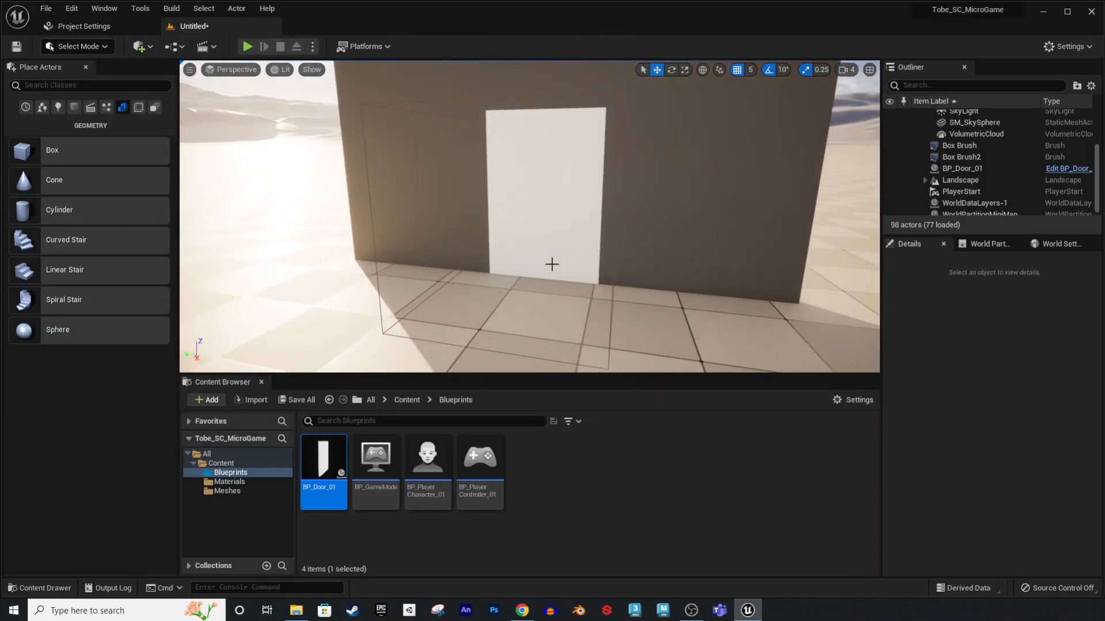
right_drag(619, 258, 656, 254)
key(s)
key(a)
key(a)
right_drag(630, 207, 627, 206)
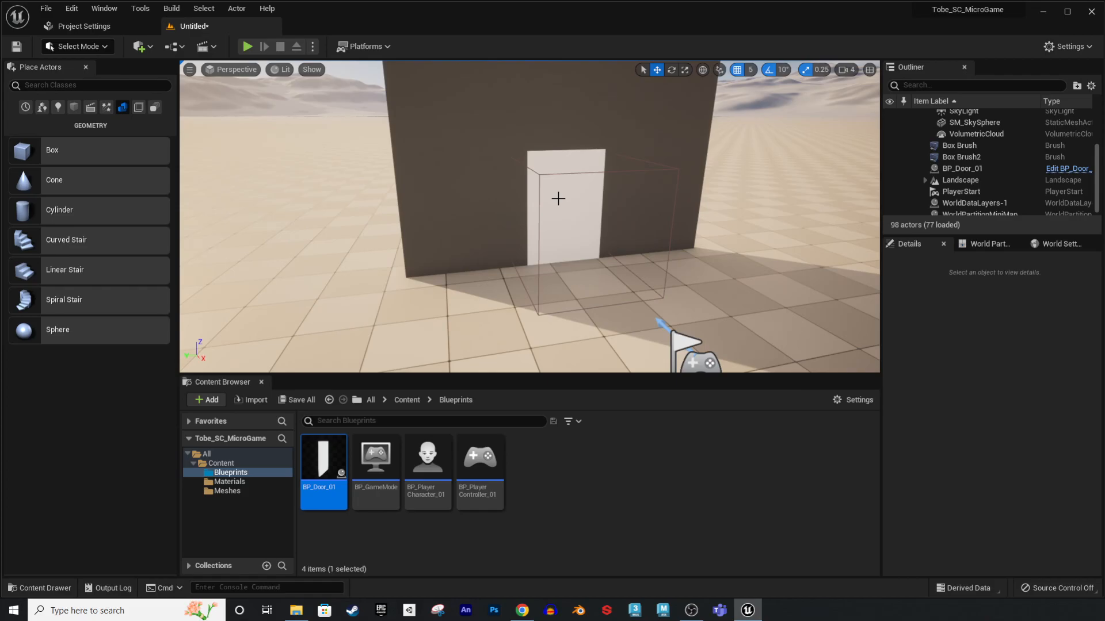
- Review the Sprint and Crouch logic in the Event Graph of BP_PlayerCharacter_01, and close the blueprint
click(436, 467)
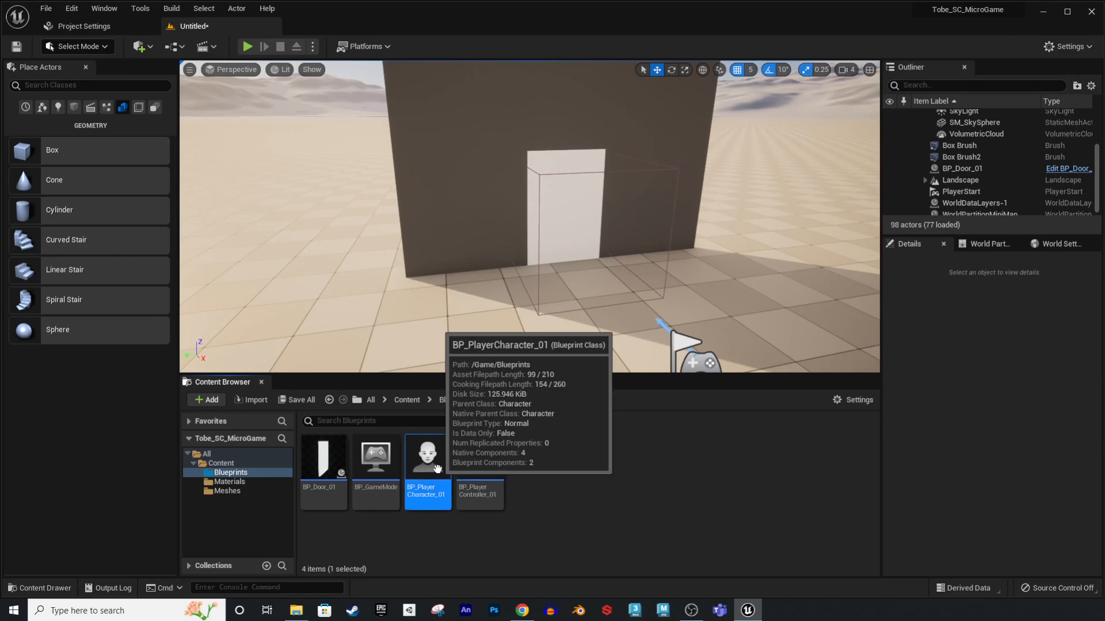
double_click(438, 469)
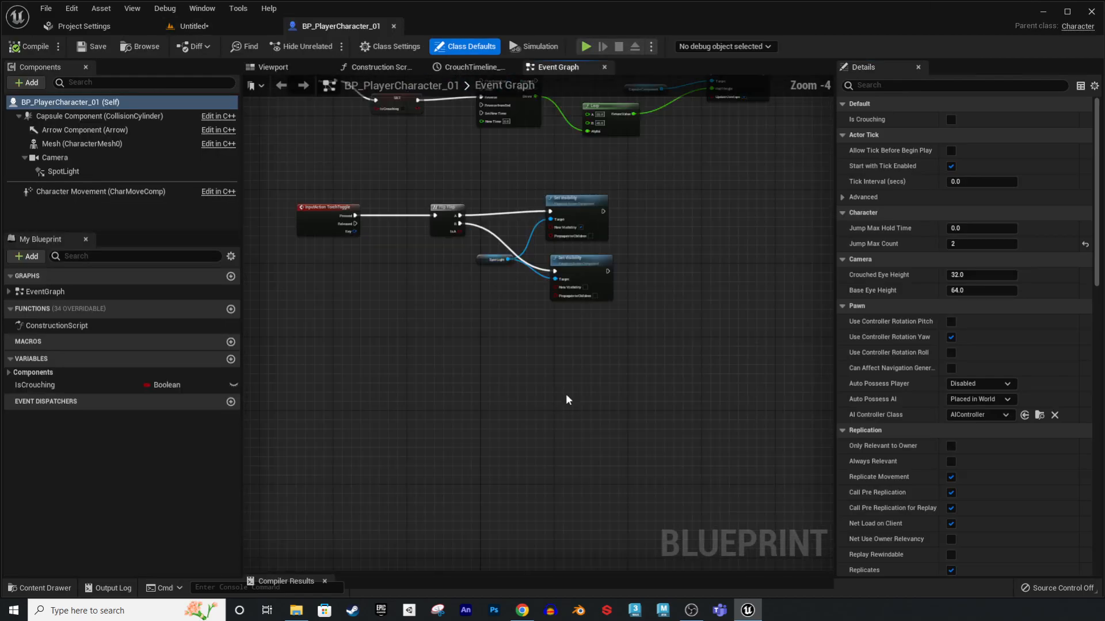
right_drag(641, 486, 629, 576)
scroll(487, 299, up, 3)
right_drag(438, 280, 430, 397)
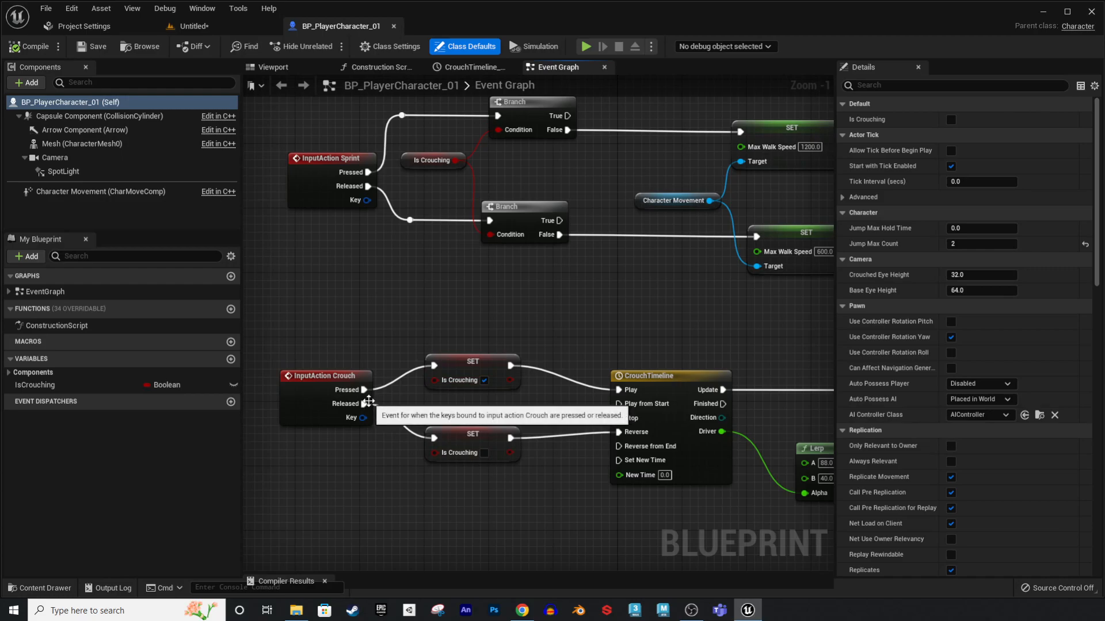
click(394, 27)
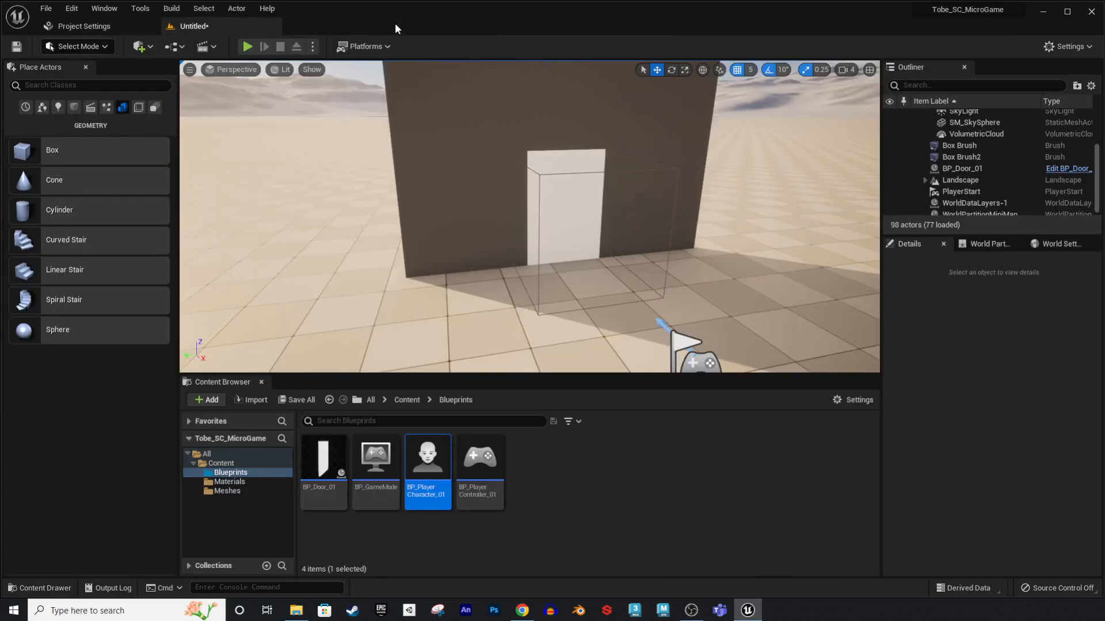
mouse_move(638, 316)
right_down()
mouse_move(649, 294)
mouse_move(644, 305)
right_up()
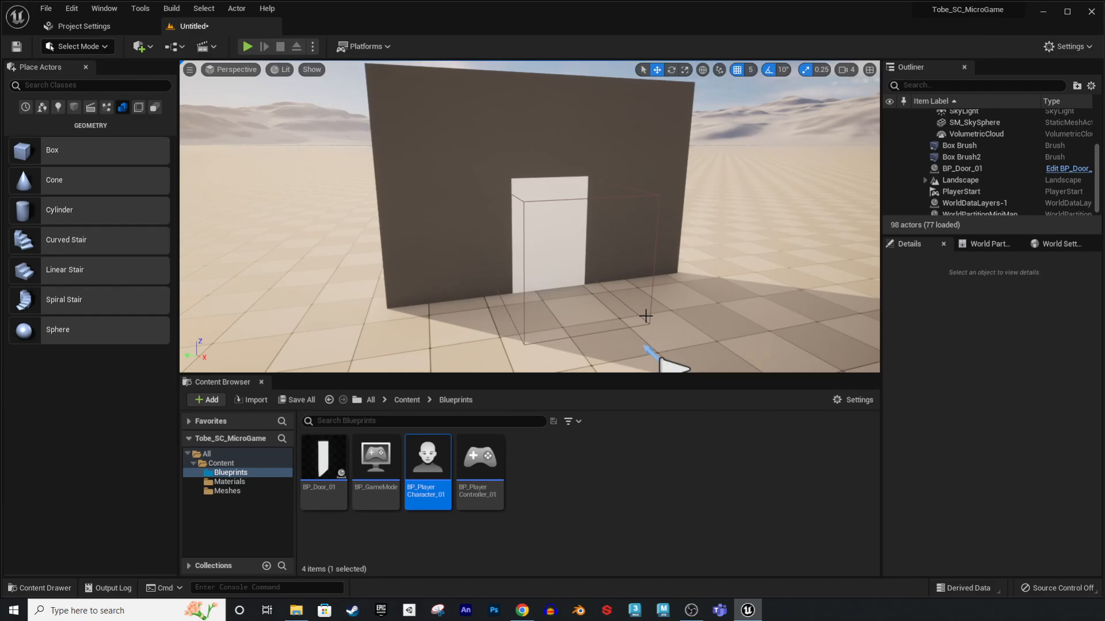
right_drag(627, 292, 506, 292)
key(d)
key(s)
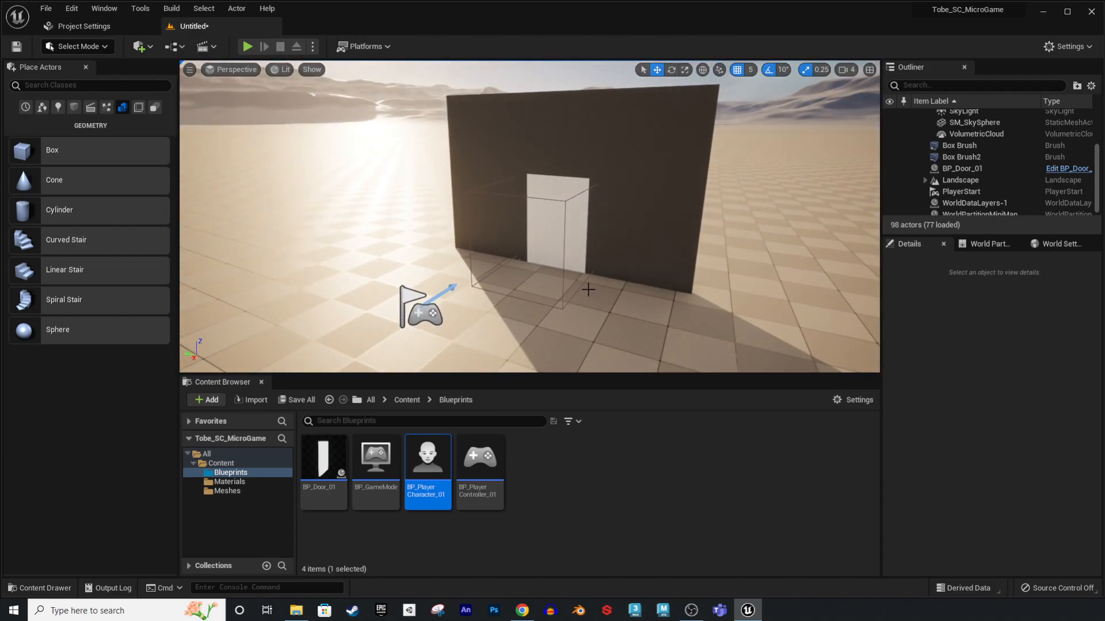
- Add a Boolean variable named IsLocked to BP_Door_01, and compile and save the blueprint
double_click(324, 460)
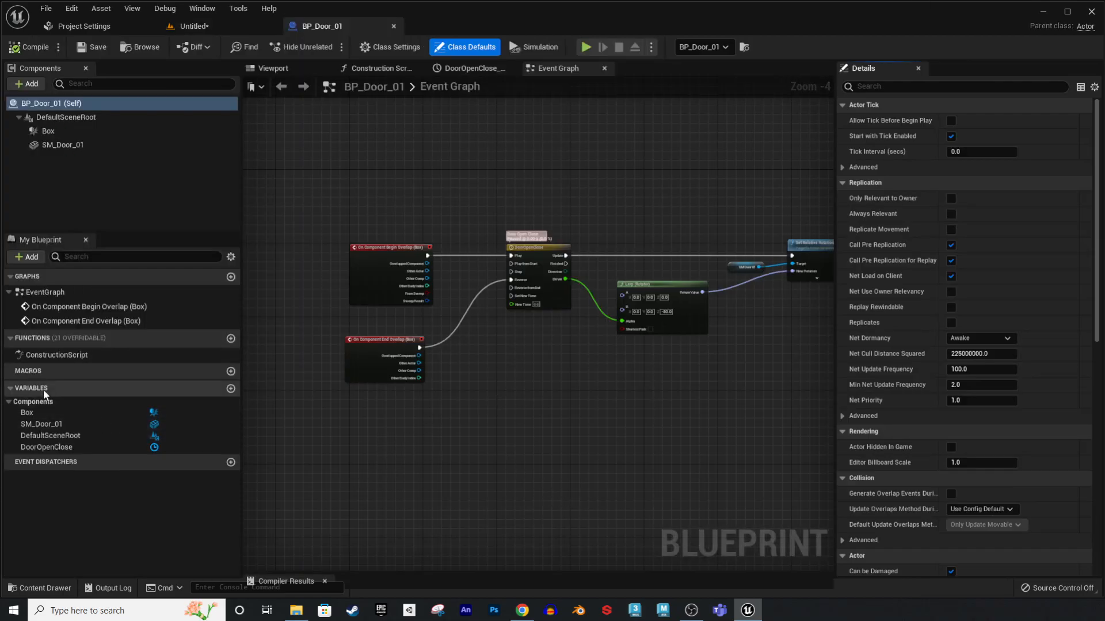
click(230, 389)
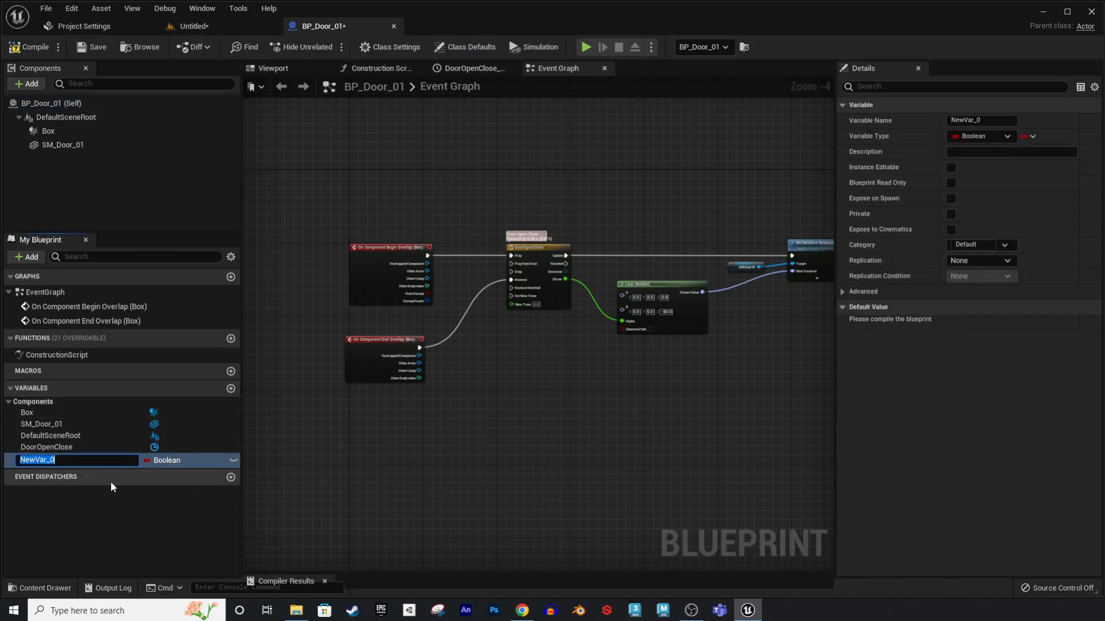
text(IsLoxck)
key(BackSpace)
key(BackSpace)
key(BackSpace)
text(cked)
key(Return)
right_drag(325, 395, 375, 436)
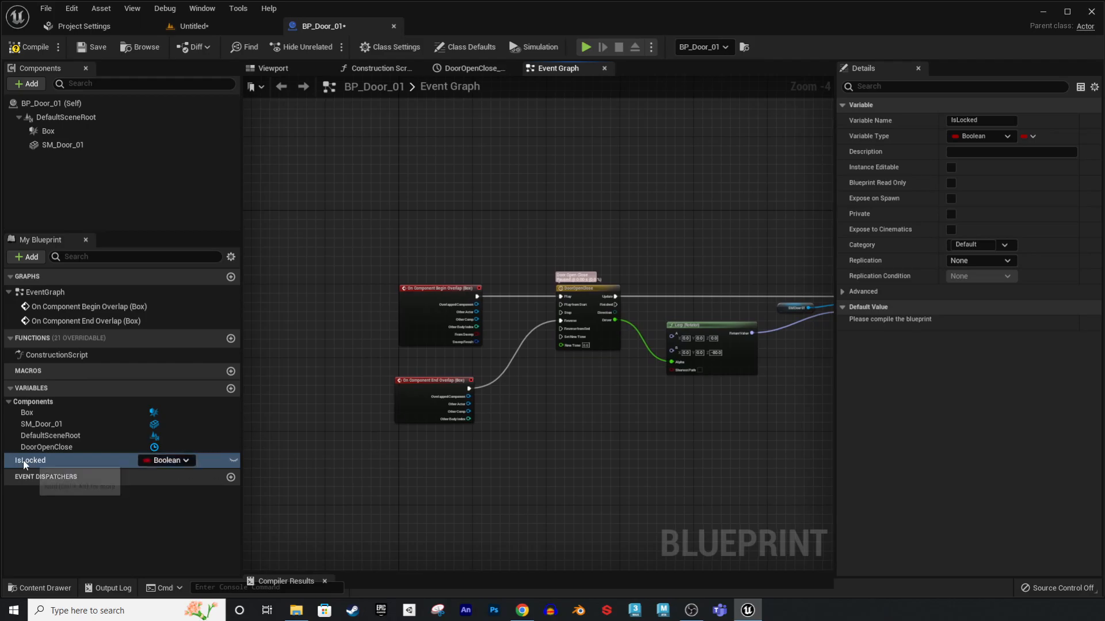
click(42, 52)
click(87, 47)
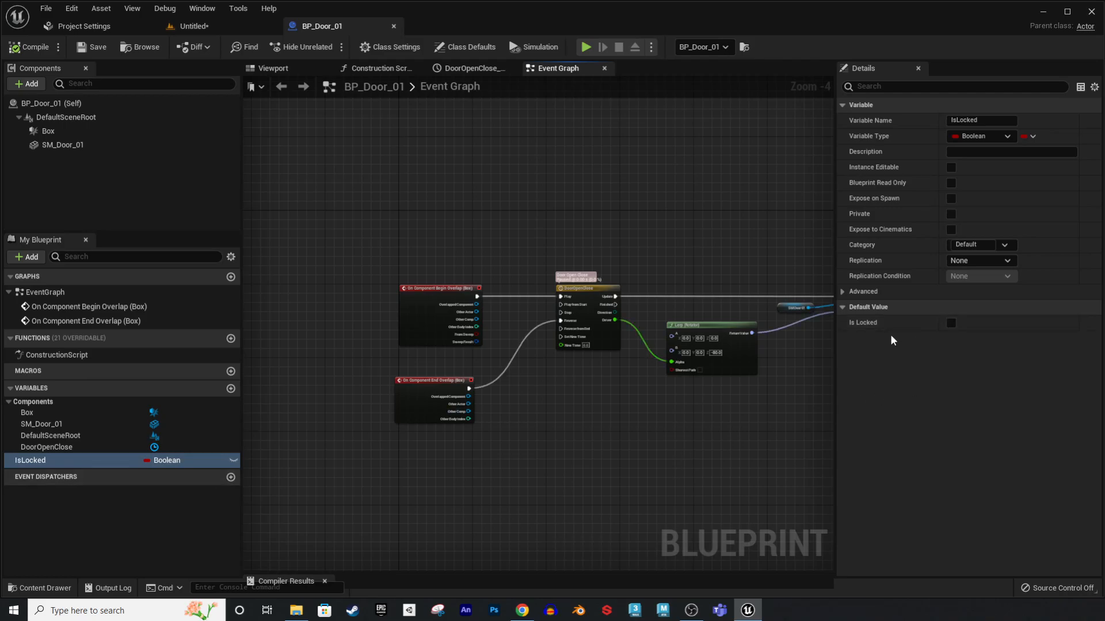
- Set the default value of the IsLocked variable to true, and compile and save BP_Door_01
click(950, 324)
click(28, 46)
click(92, 47)
- Move the Box Begin Overlap and End Overlap events farther from the DoorOpenClose timeline and disconnect both from it
scroll(470, 339, up, 2)
right_drag(497, 347, 591, 345)
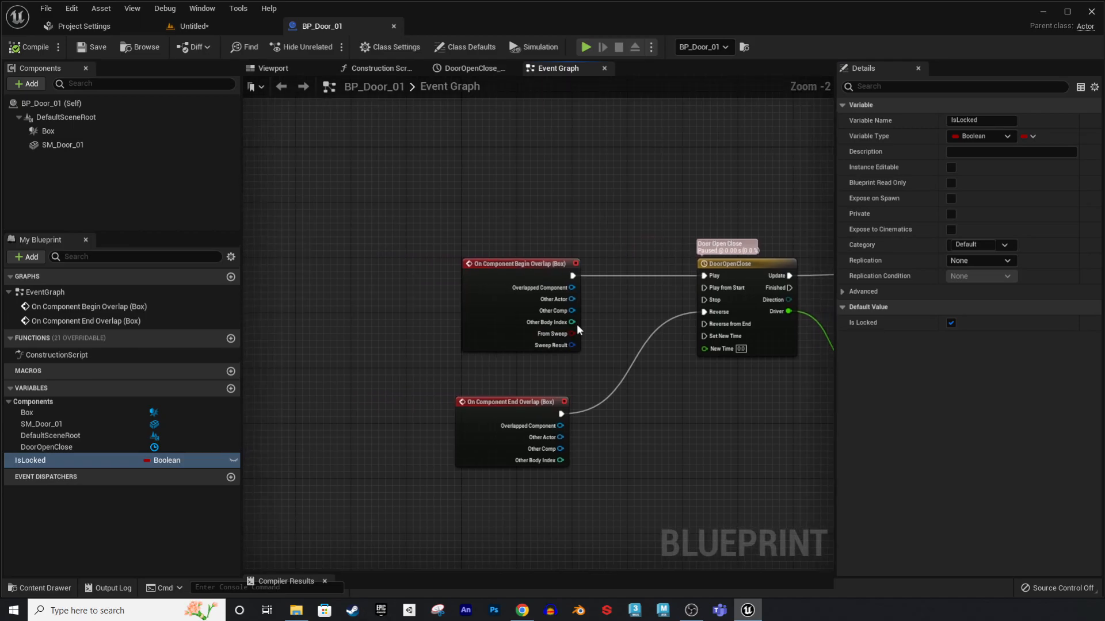
drag(499, 298, 361, 295)
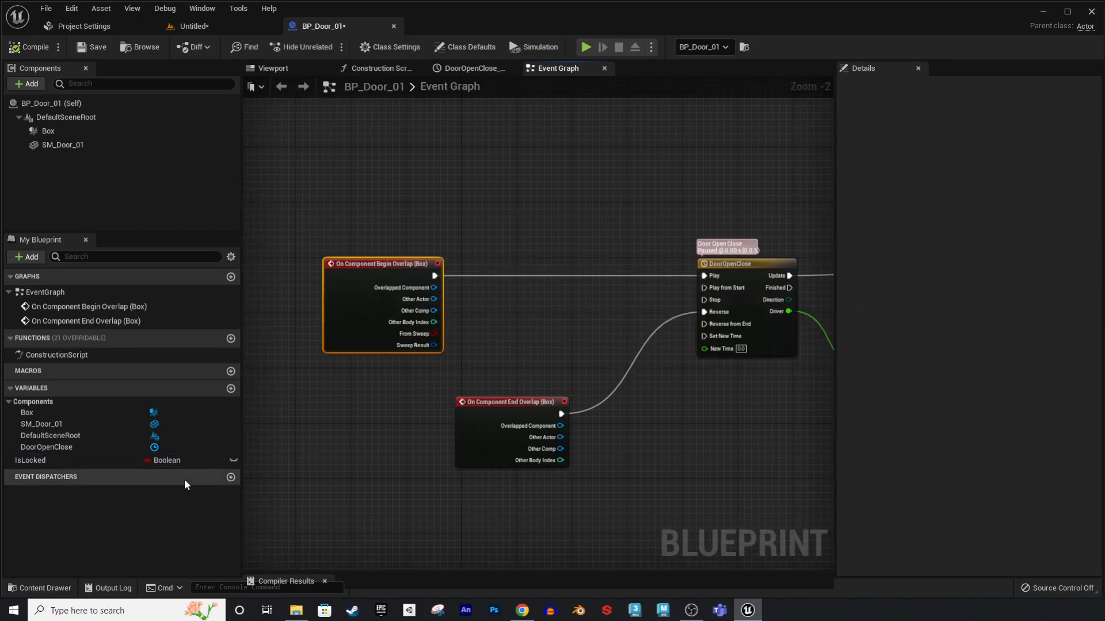
drag(484, 434, 346, 461)
drag(364, 281, 344, 281)
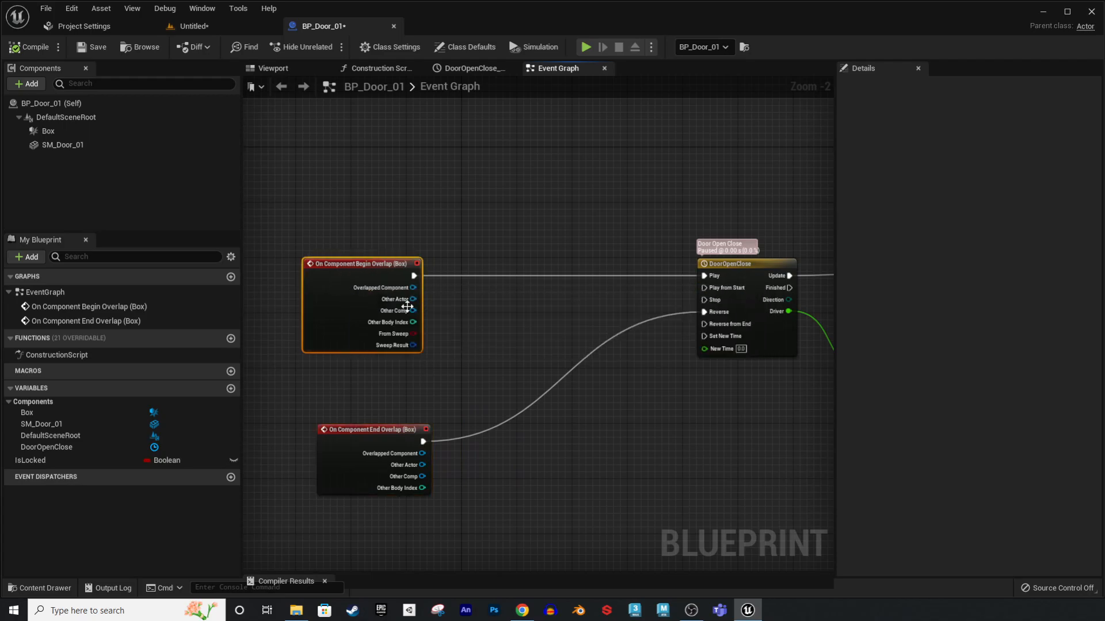
alt+click(423, 441)
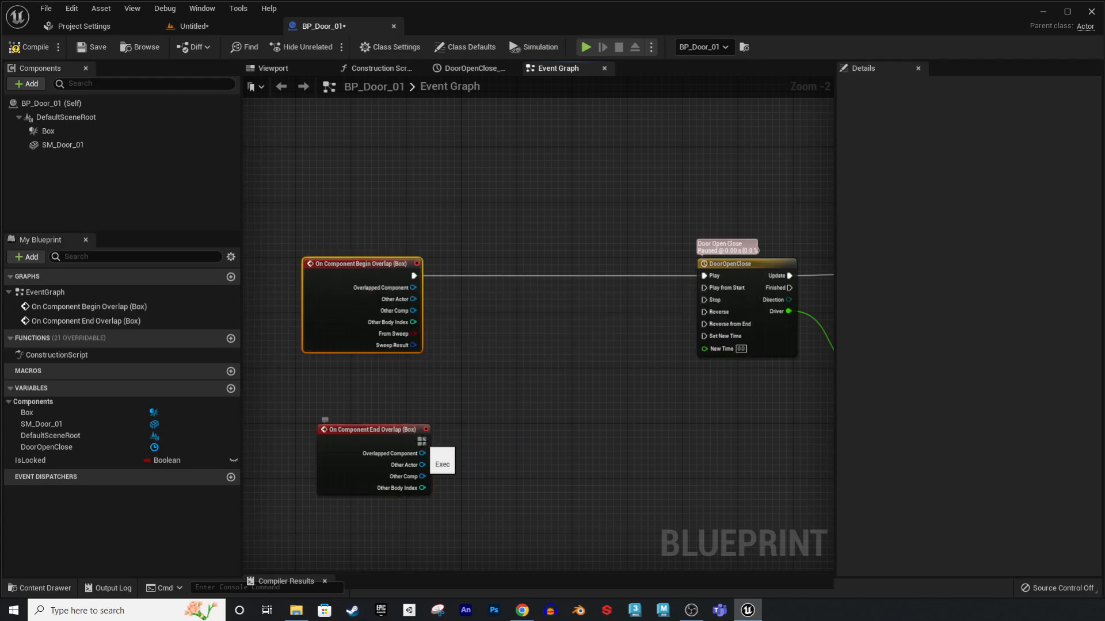
drag(344, 312, 344, 305)
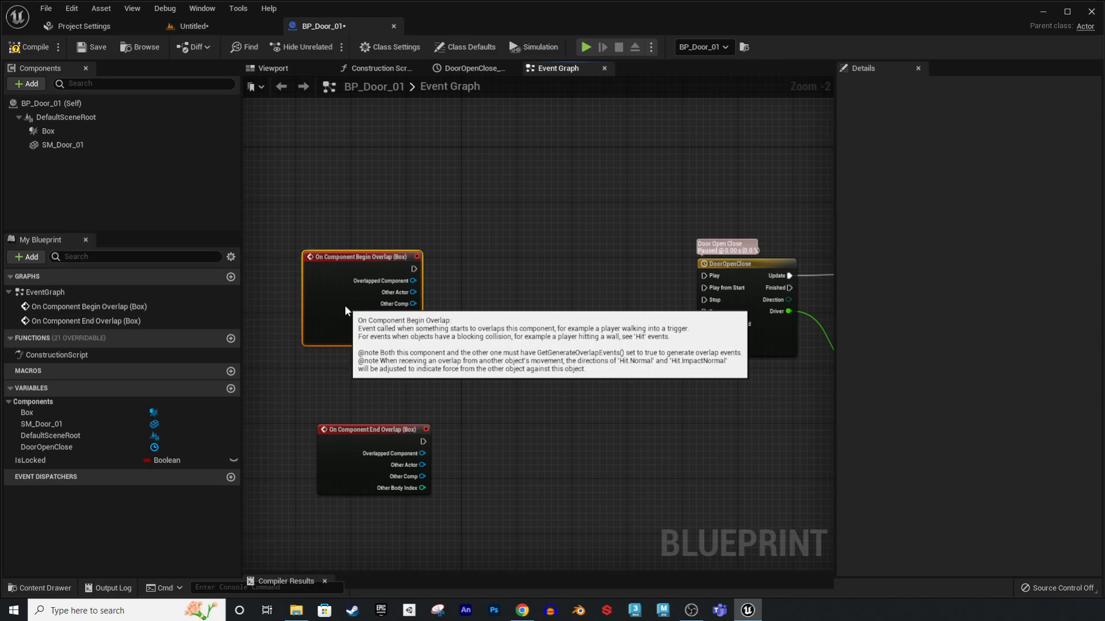
- Add a Branch with Is Locked as its condition after the Begin Overlap event, and connect its False output to DoorOpenClose's Play
drag(32, 460, 413, 268)
click(496, 373)
text(branch)
key(Return)
drag(568, 293, 532, 257)
drag(479, 362, 479, 321)
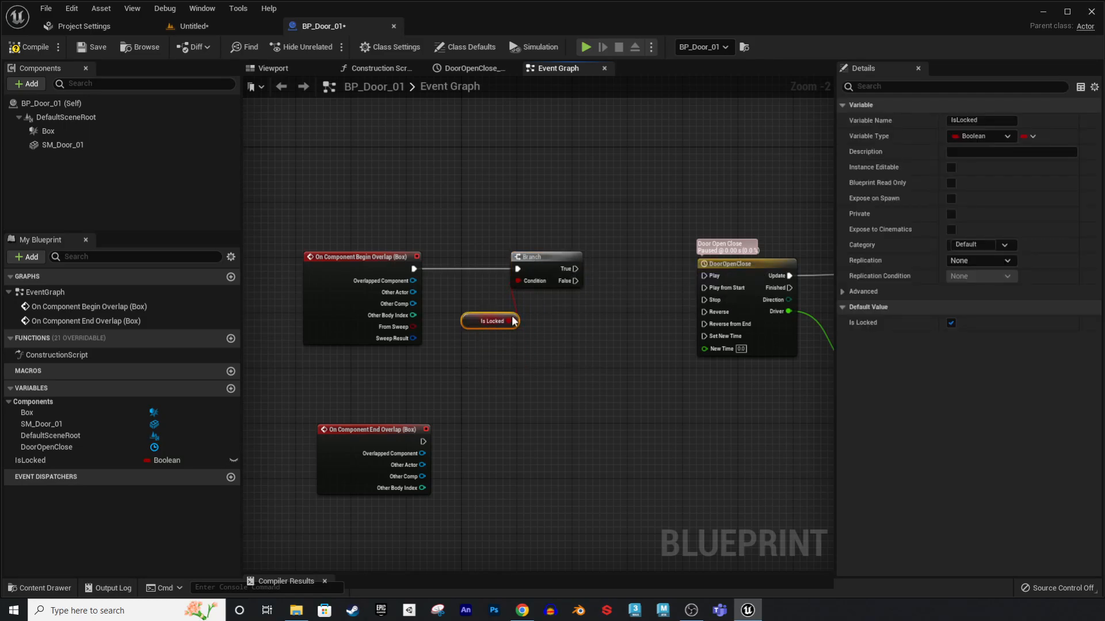
scroll(480, 322, up, 2)
right_drag(541, 318, 484, 330)
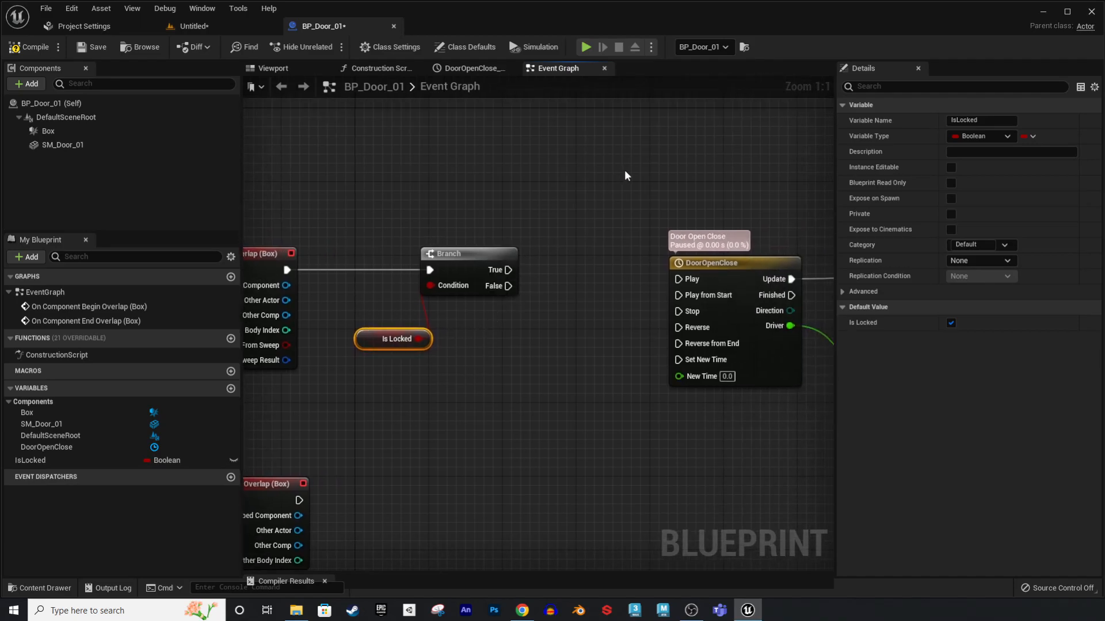
drag(509, 286, 678, 279)
- Duplicate the Branch and Is Locked nodes for the End Overlap event, connect False to DoorOpenClose's Reverse, and save the blueprint
right_drag(486, 449, 574, 366)
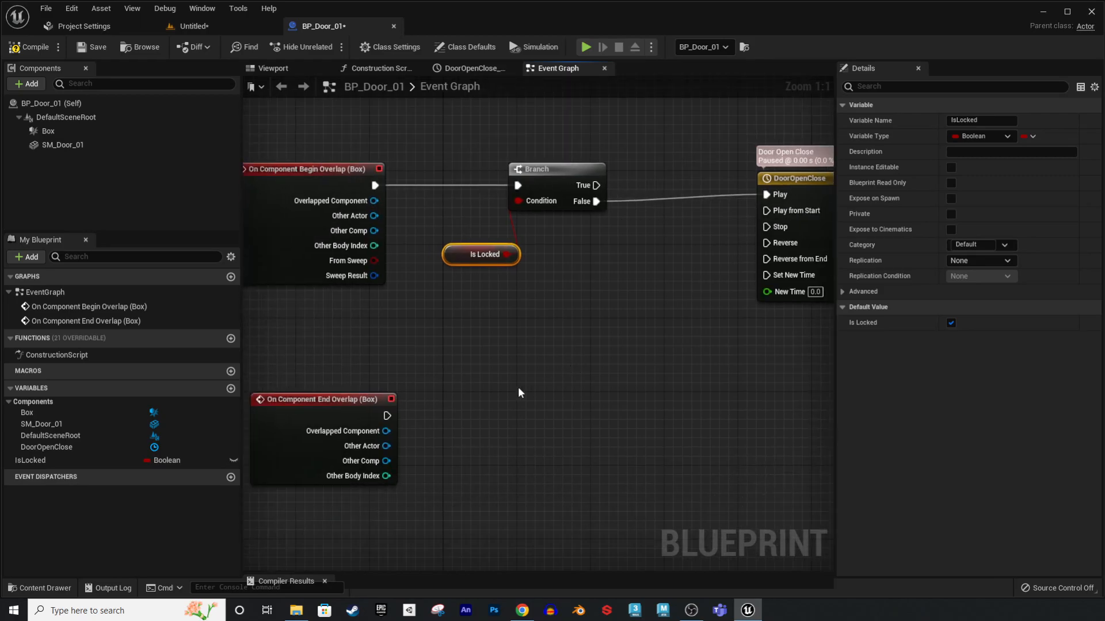
drag(436, 148, 605, 219)
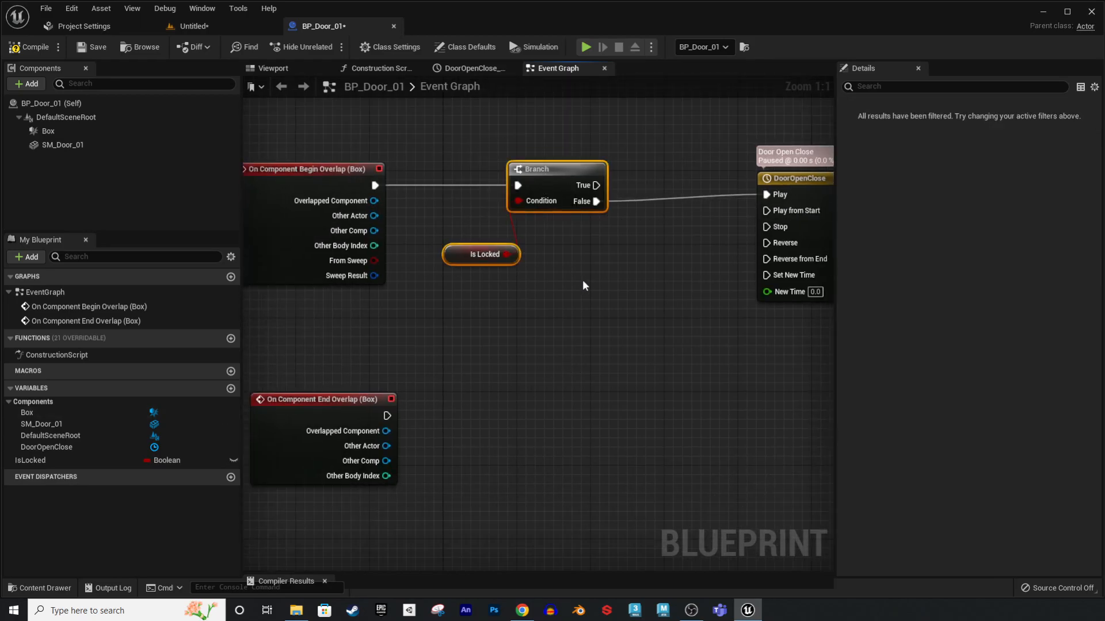
key(ctrl+v)
drag(671, 282, 579, 337)
drag(386, 415, 546, 351)
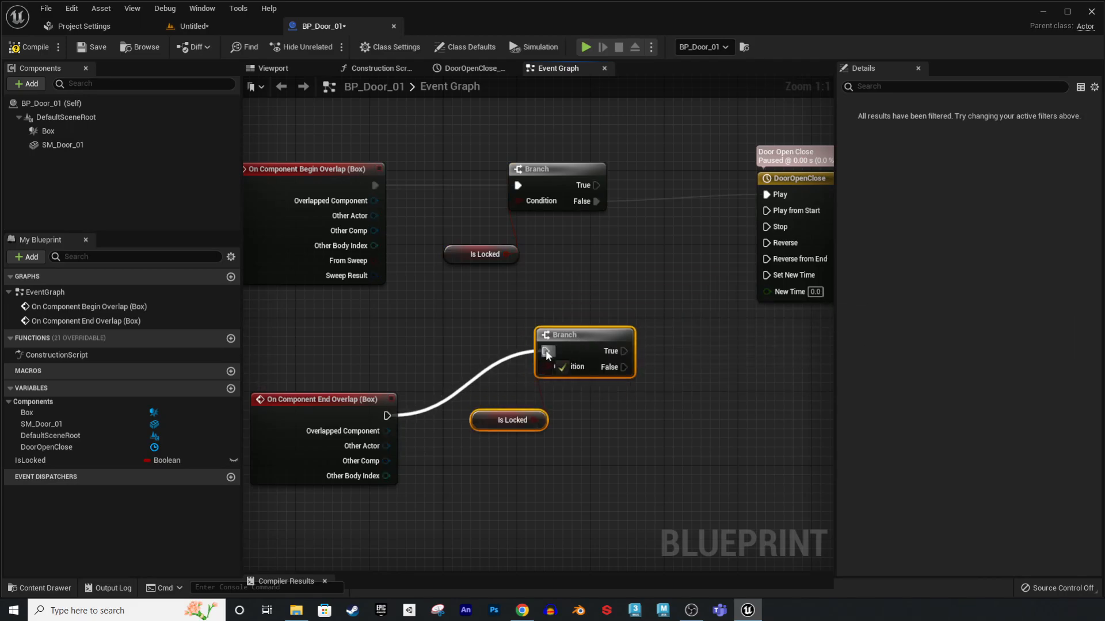
drag(624, 367, 766, 244)
click(91, 47)
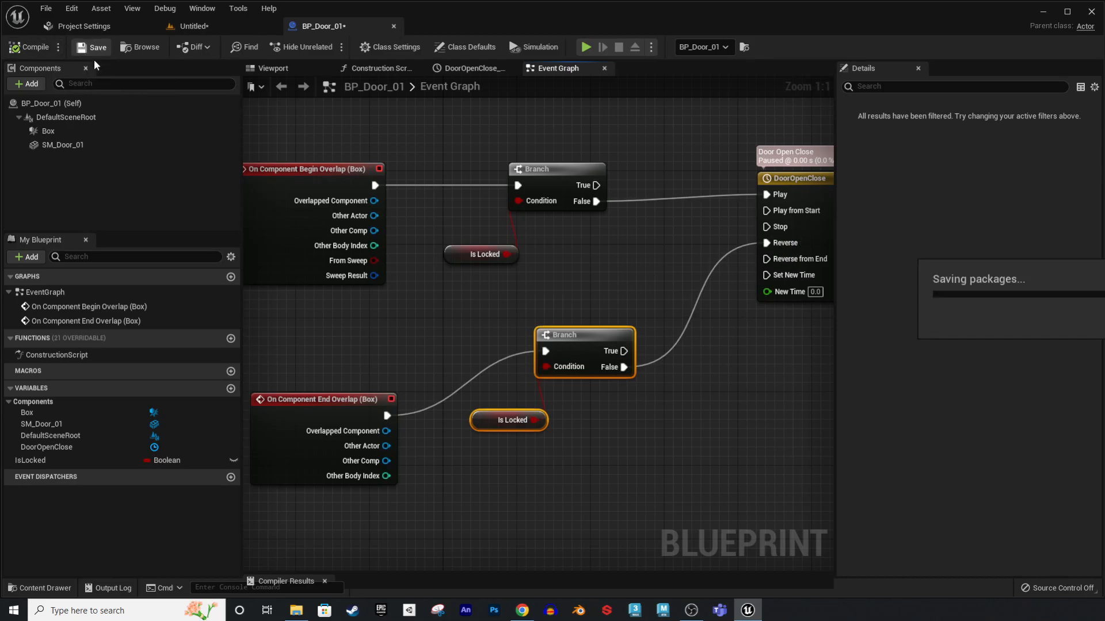
- Play-test the level by walking up to the locked door and back, and end the session
click(586, 48)
key(w)
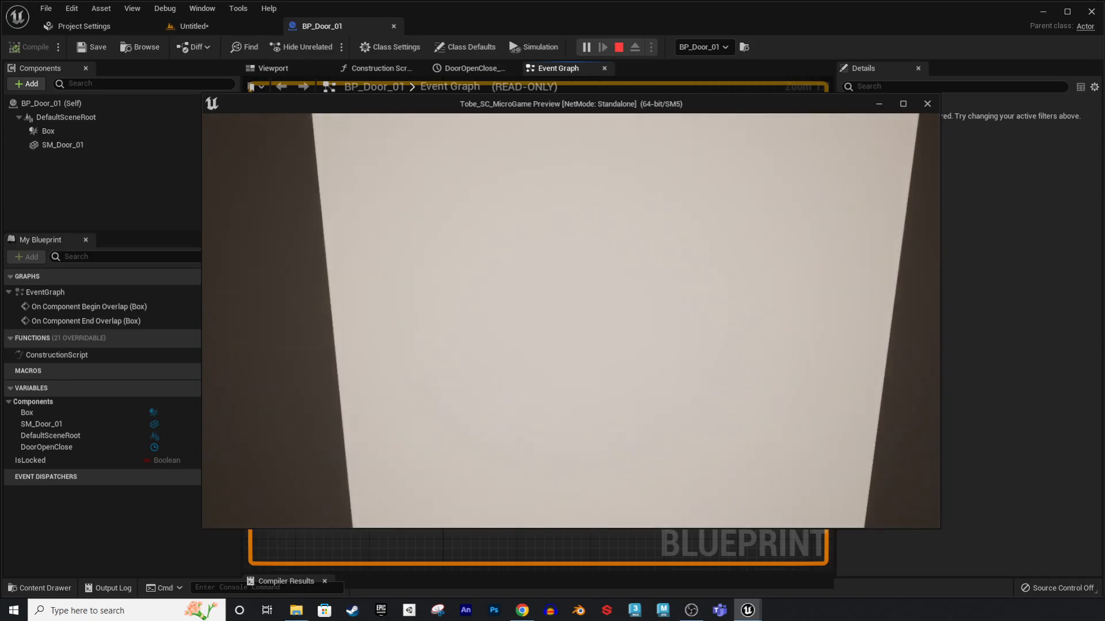
key(s)
key(w)
key(s)
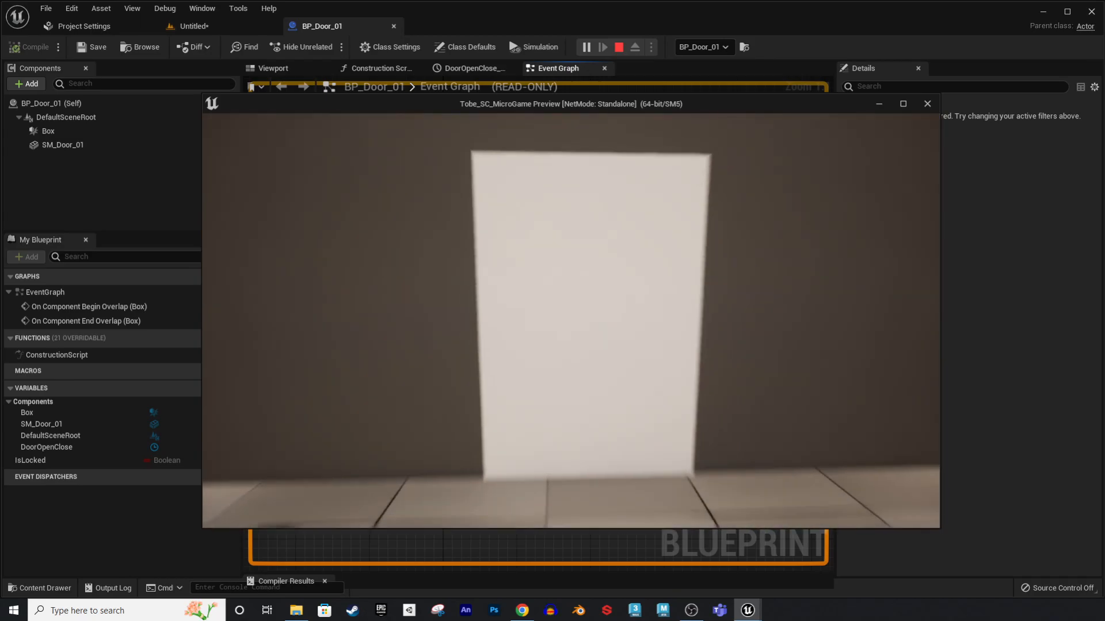
key(Escape)
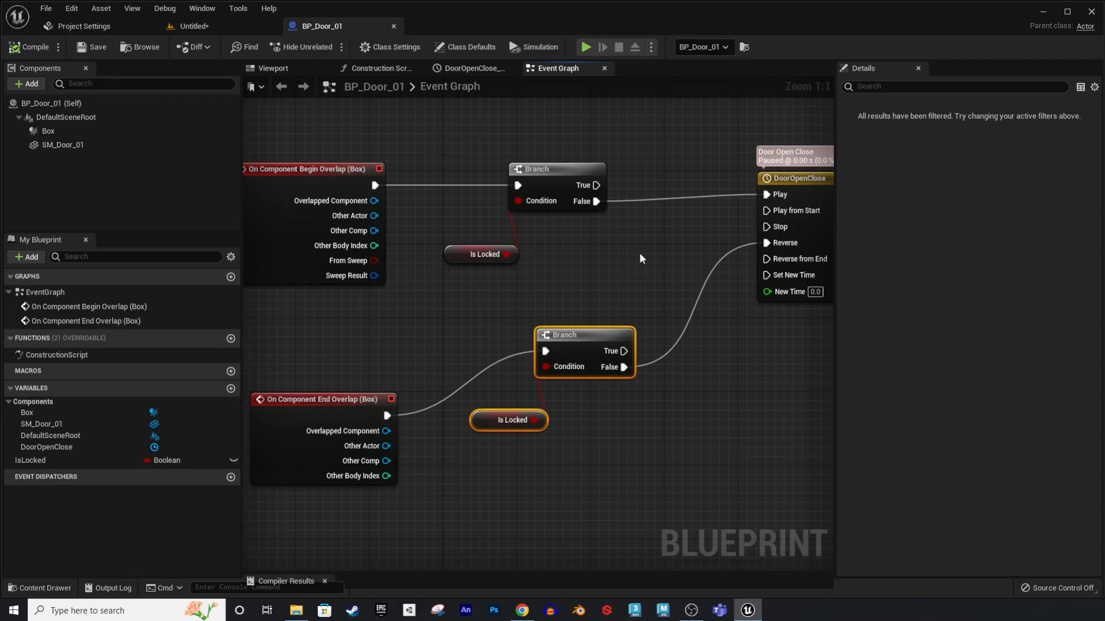
- Create an Actor blueprint class named BP_Key_01 in the level project's Blueprints folder
click(211, 29)
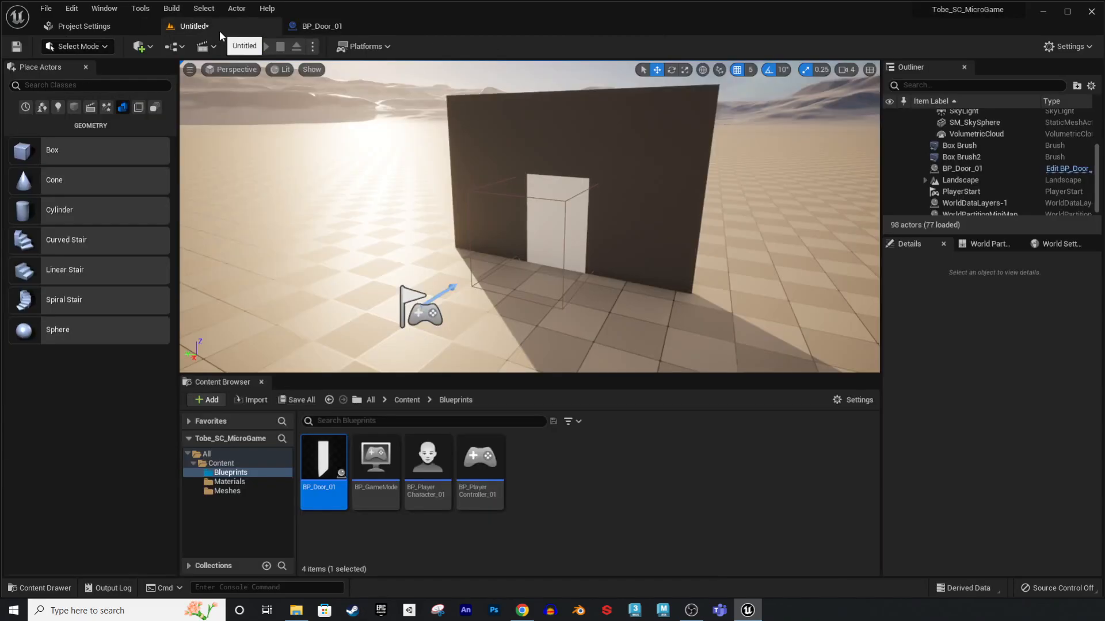
right_click(568, 476)
mouse_move(580, 467)
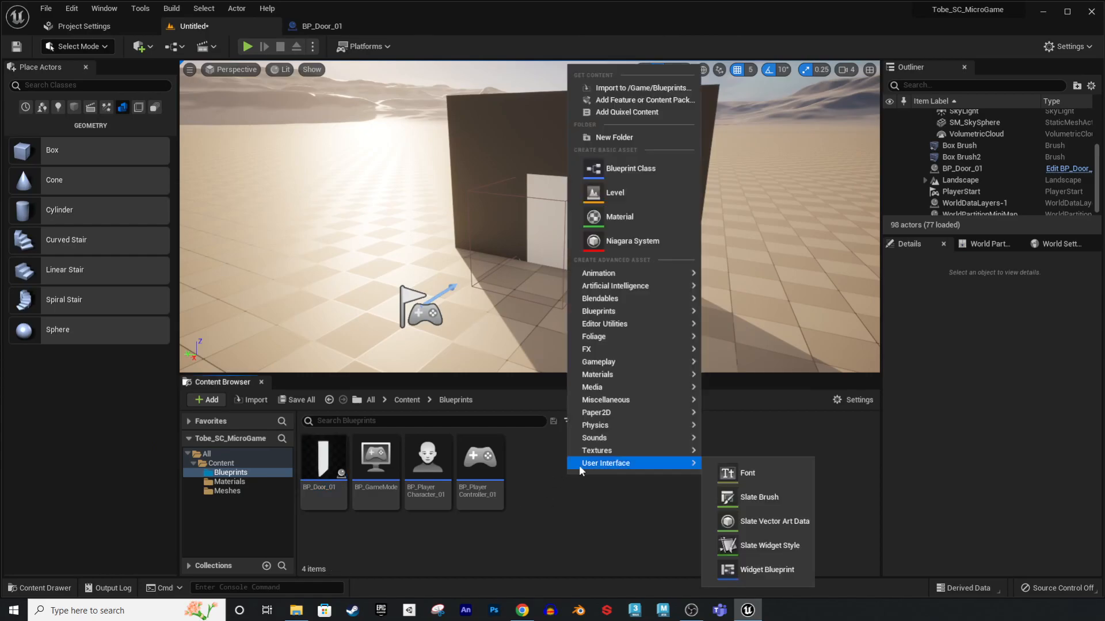
click(644, 171)
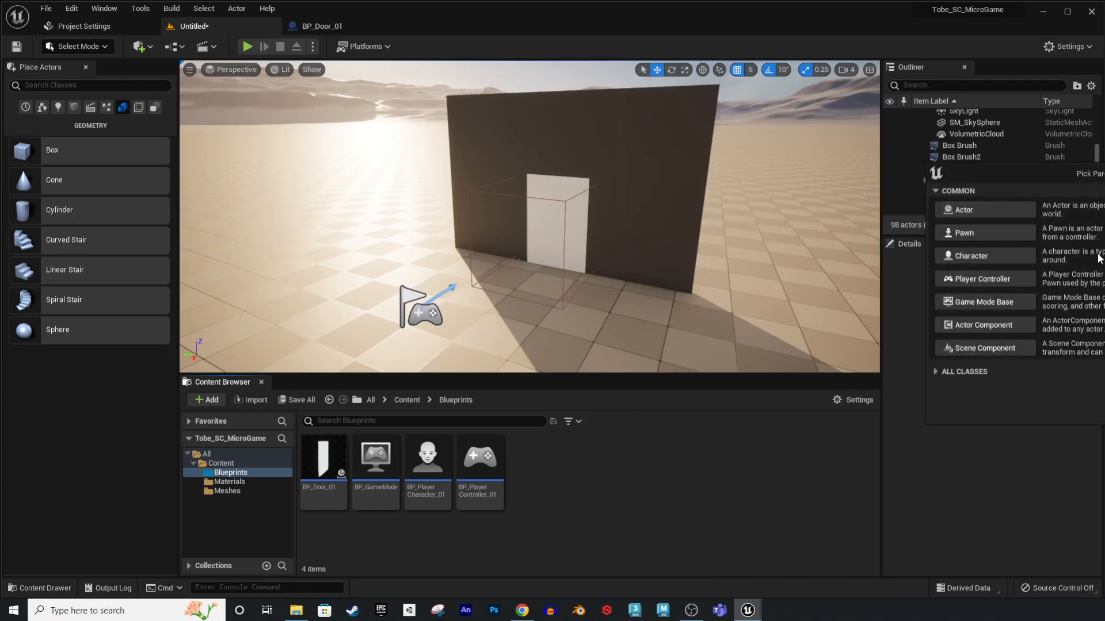
click(588, 160)
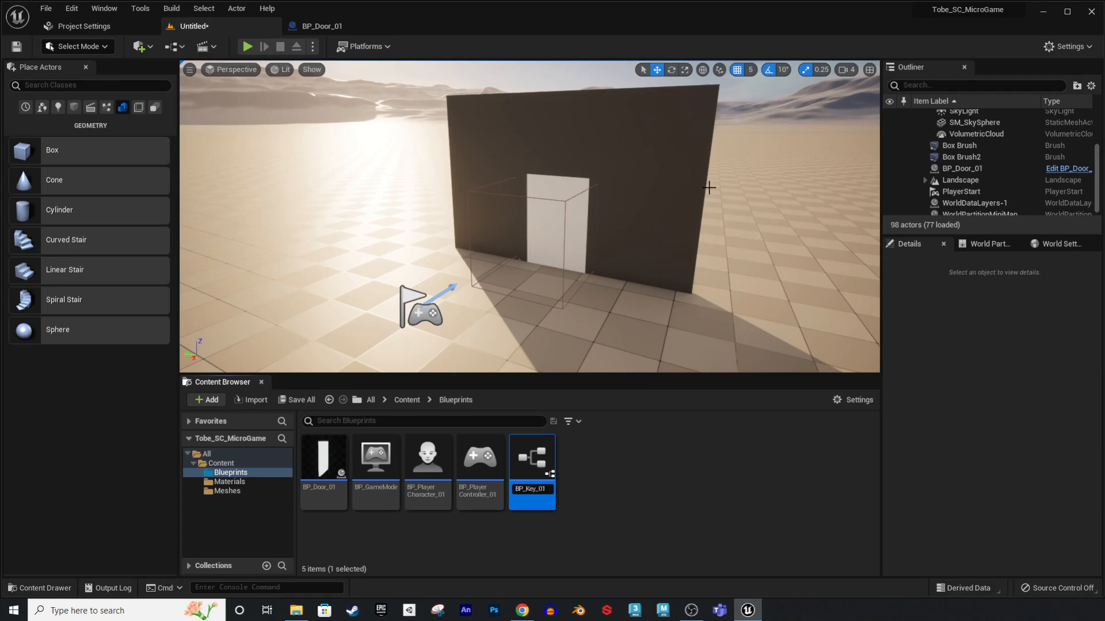
key(Return)
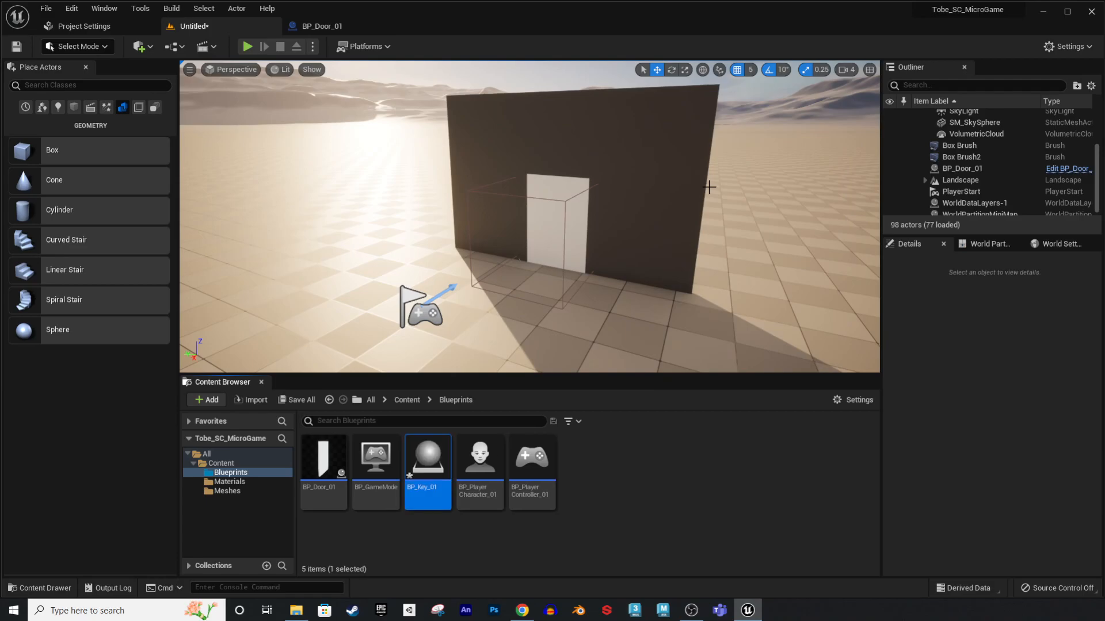
- Open BP_Key_01 and dock its editor beside the BP_Door_01 editor in the main window
double_click(441, 462)
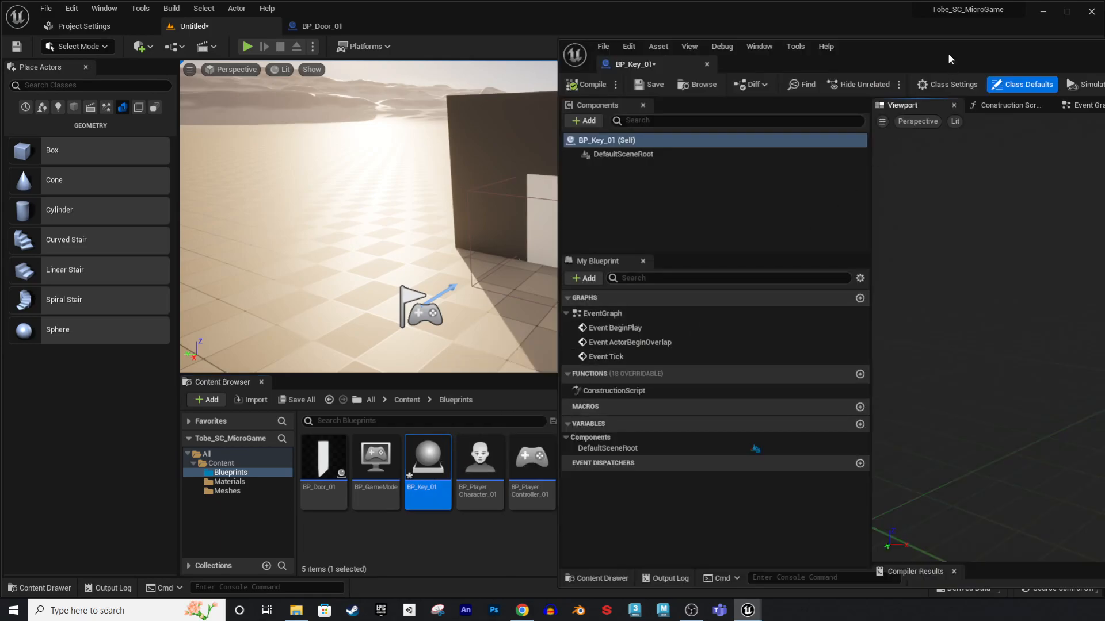
drag(947, 54, 940, 53)
drag(646, 64, 443, 26)
- Add a Sphere component to BP_Key_01, keeping its default name
click(133, 193)
click(27, 82)
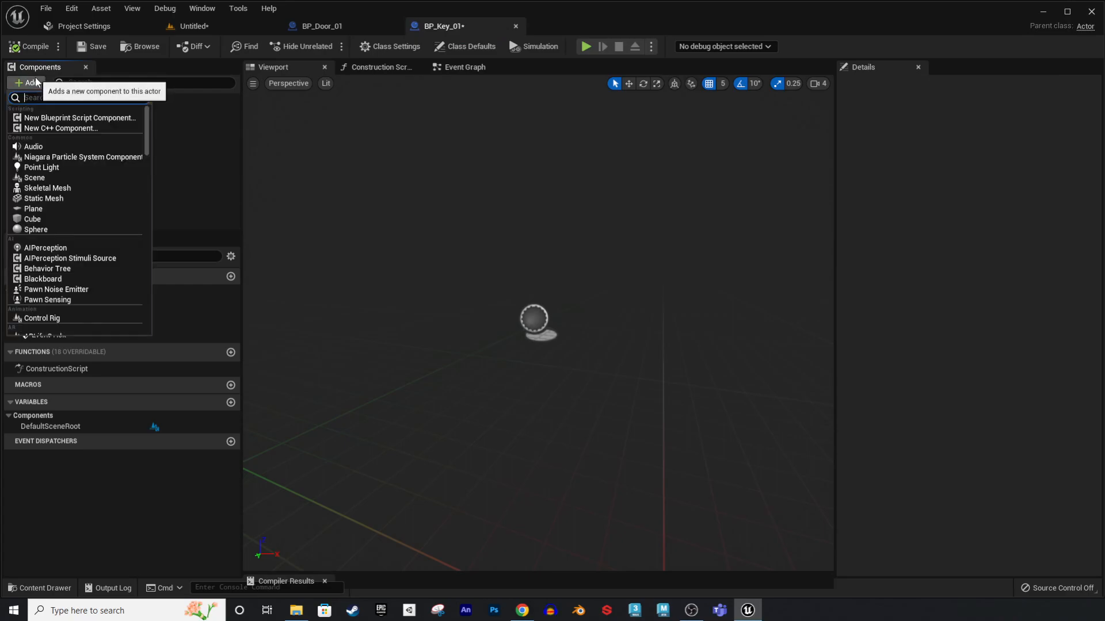
click(52, 229)
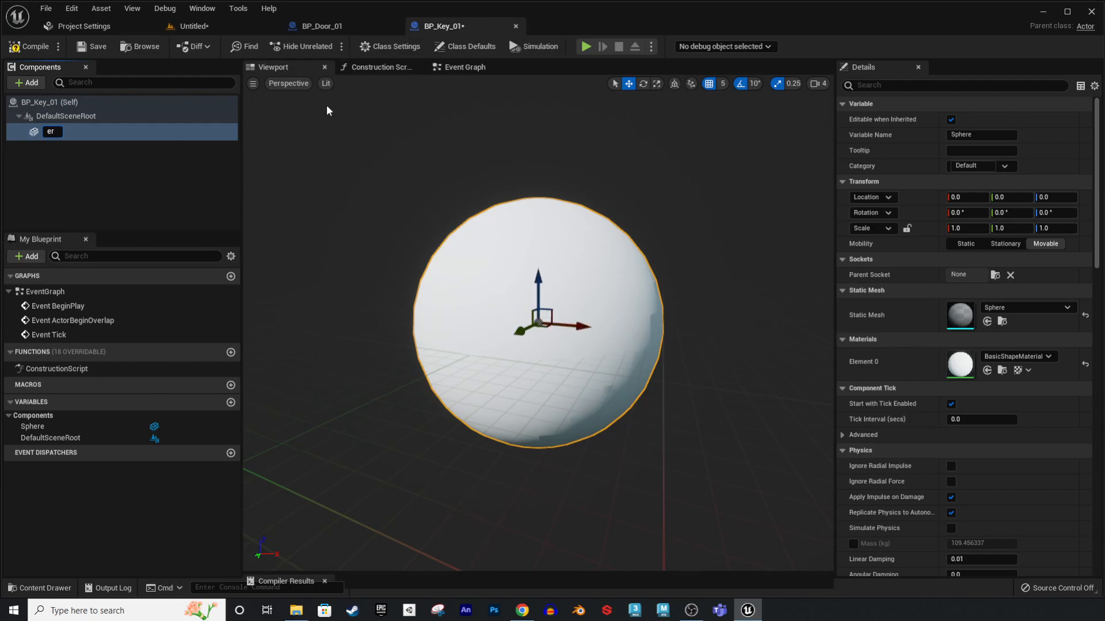
click(156, 169)
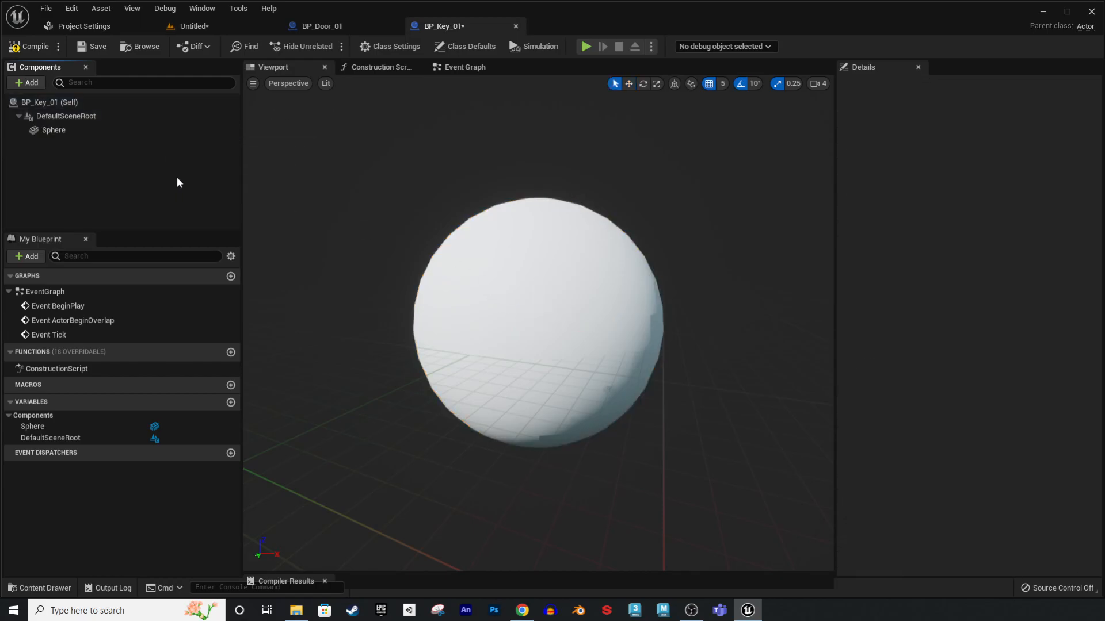
- Scale the Sphere component uniformly to 0.25 and save BP_Key_01
click(473, 268)
key(e)
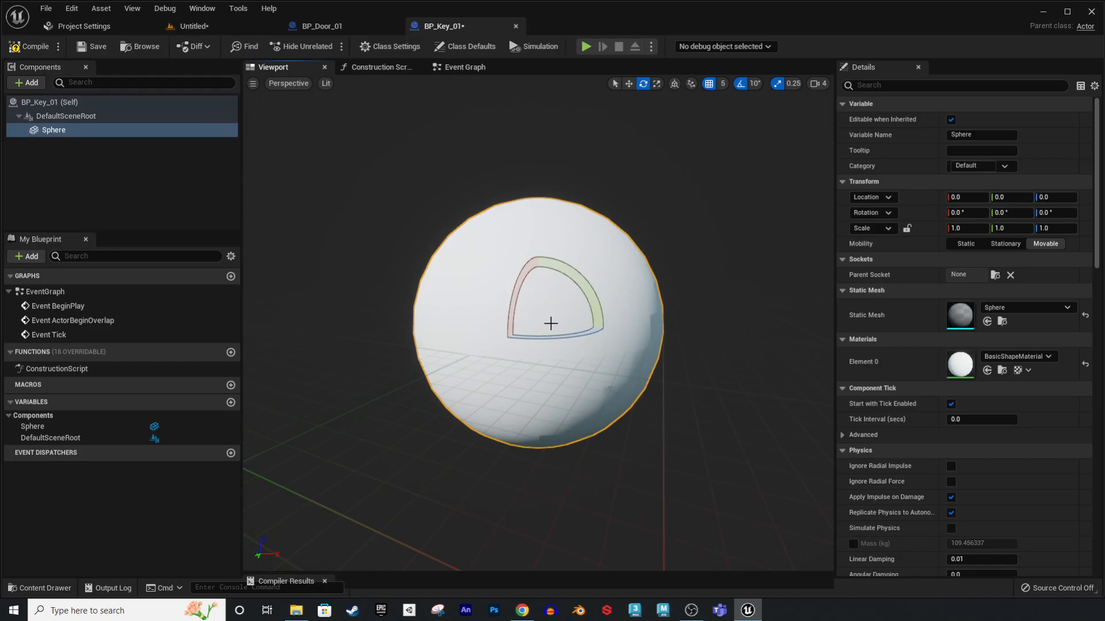
key(r)
mouse_move(538, 326)
mouse_down()
mouse_move(518, 348)
mouse_move(537, 326)
mouse_up()
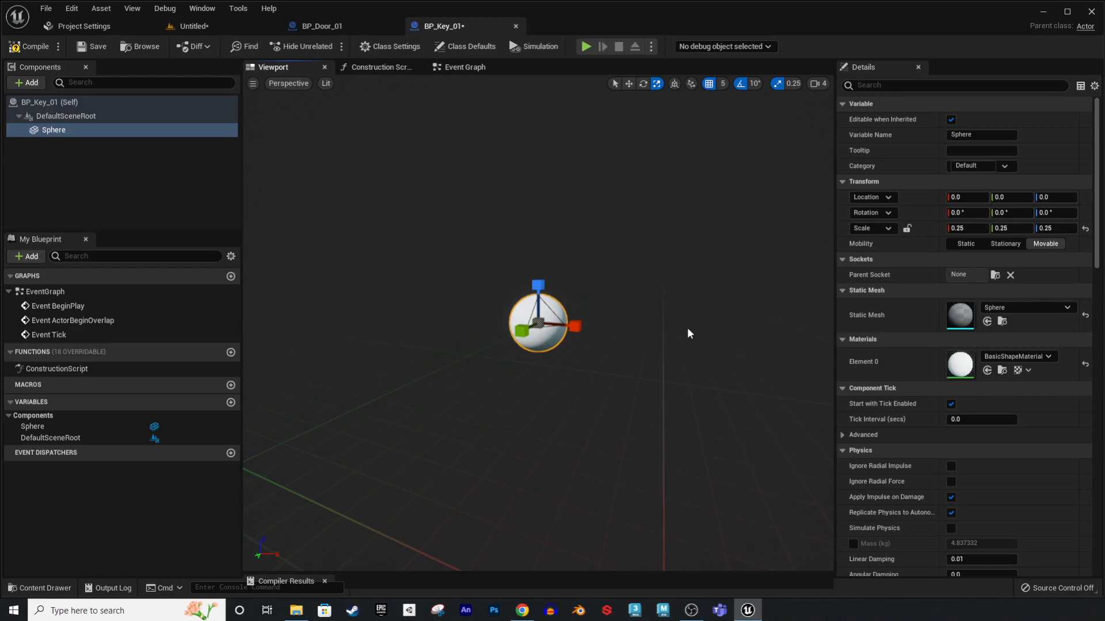
scroll(910, 410, down, 10)
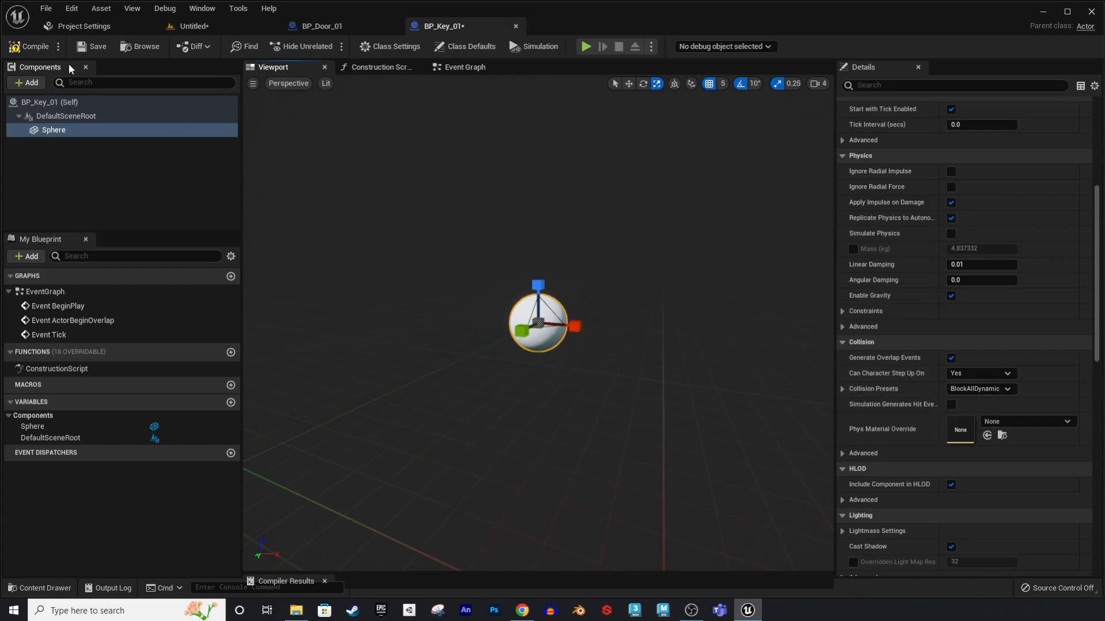
click(93, 46)
- Place BP_Key_01 on the floor of the level near the door, at about X 3900, Y -325, Z 55
click(92, 26)
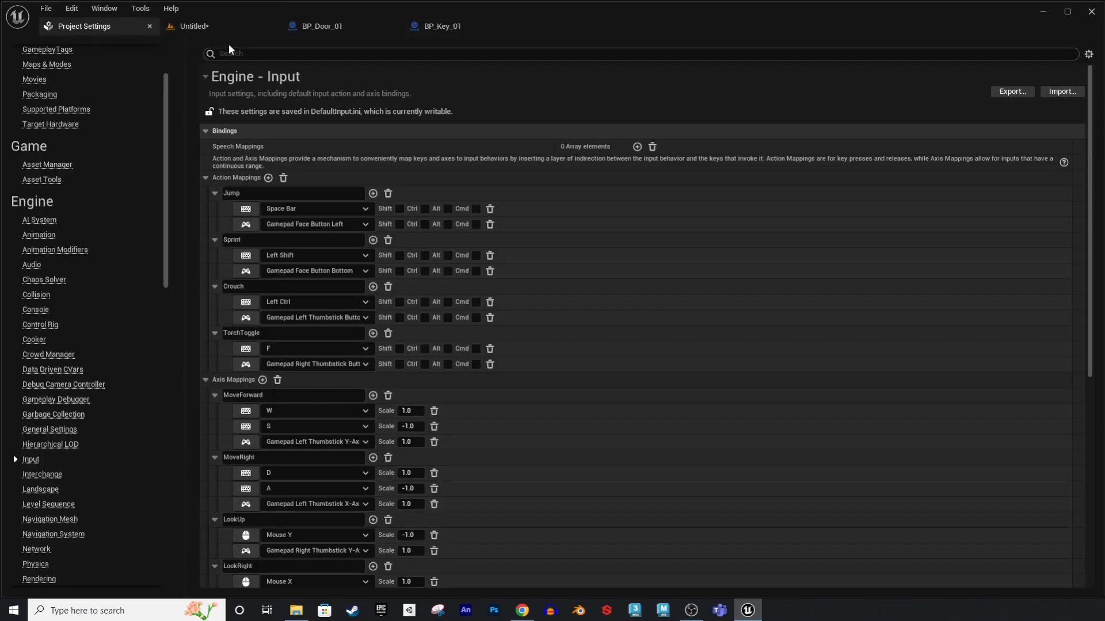
click(194, 26)
drag(429, 460, 575, 256)
- Play-test the level by walking into the key sphere, end the session, and check the key's placement relative to the door
click(245, 47)
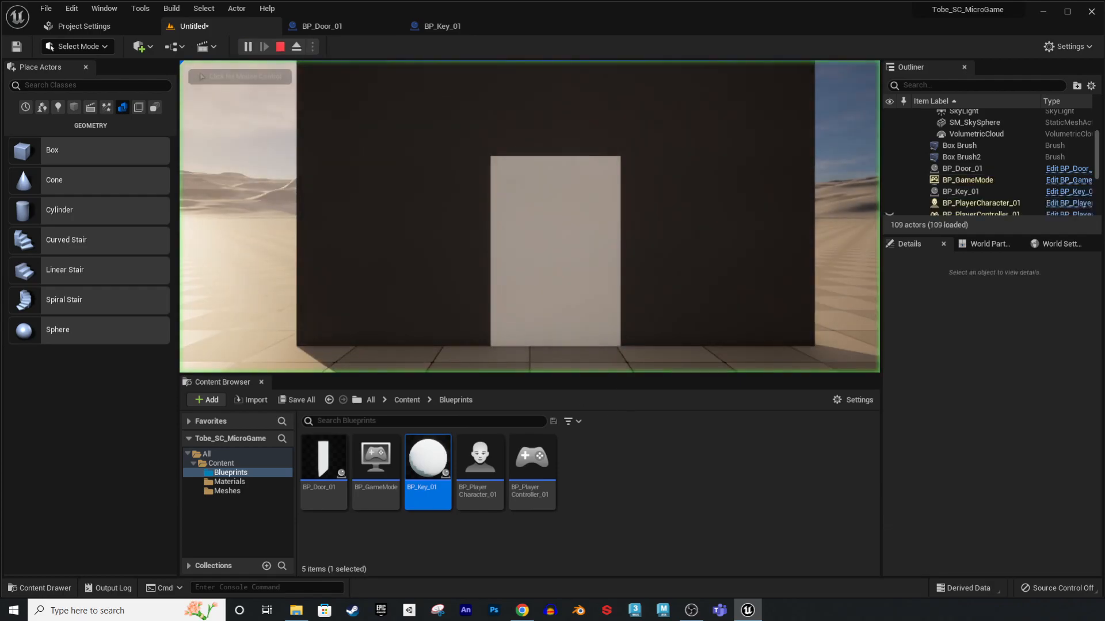
key(w)
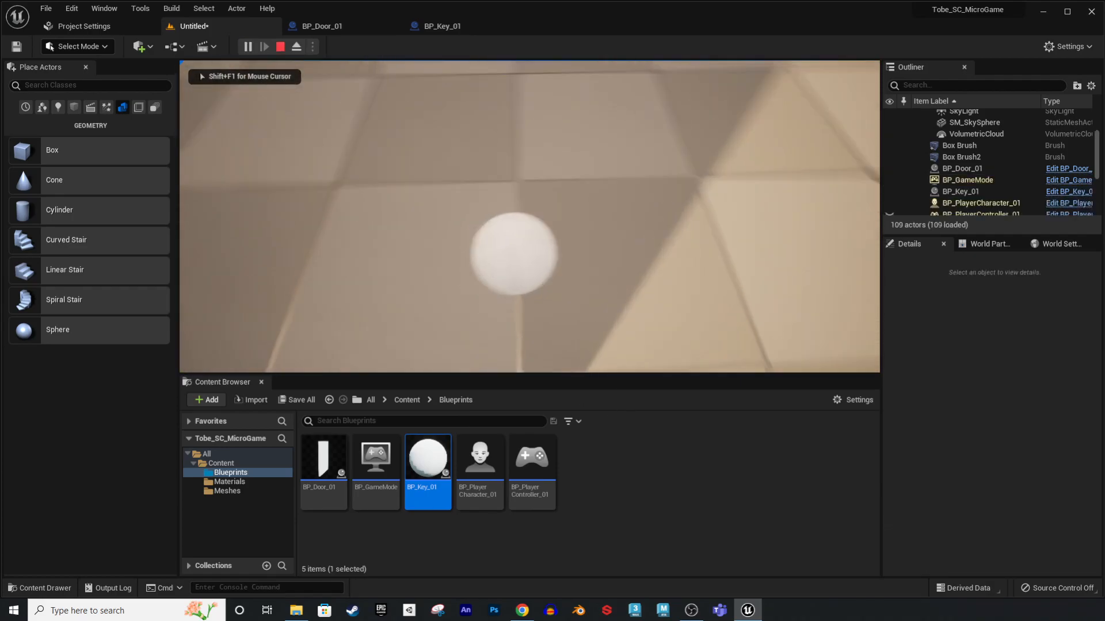
key(s)
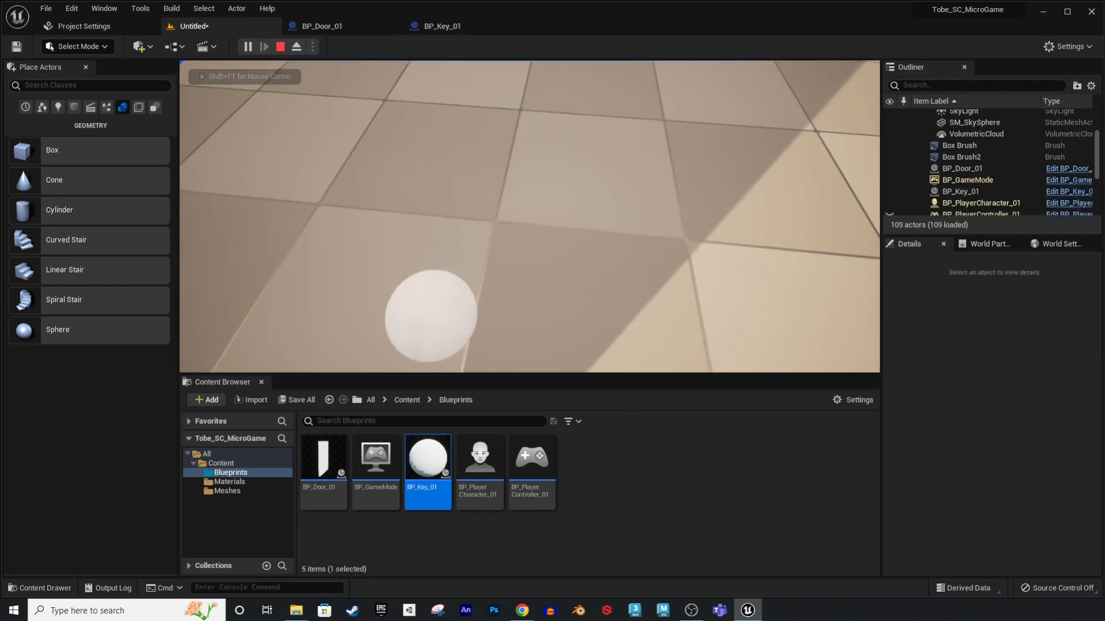
key(Escape)
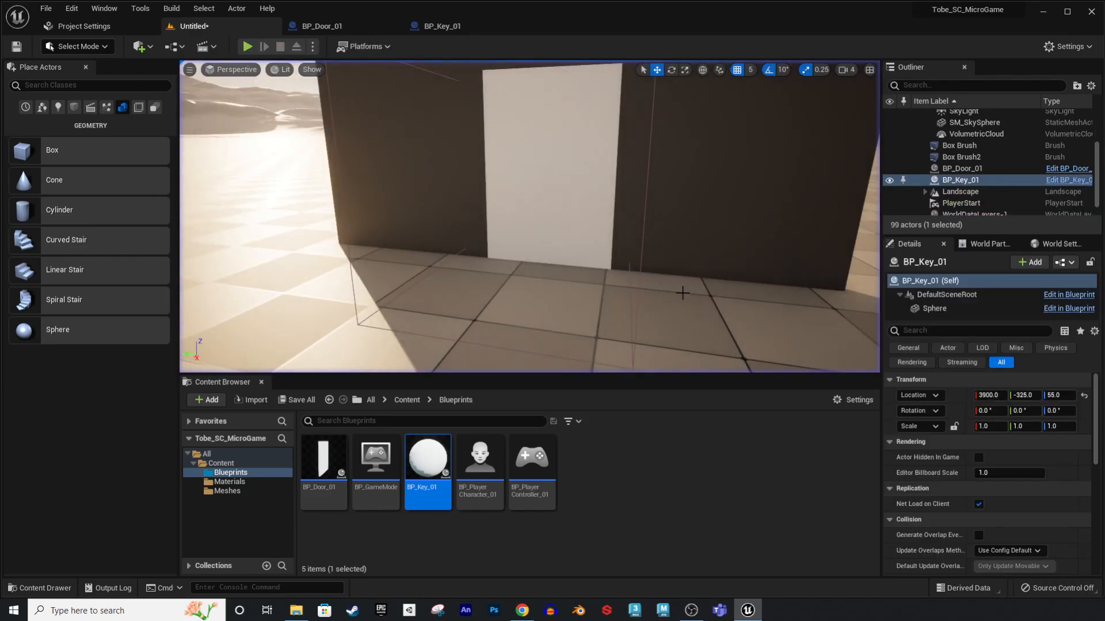
key(s)
right_drag(486, 318, 486, 317)
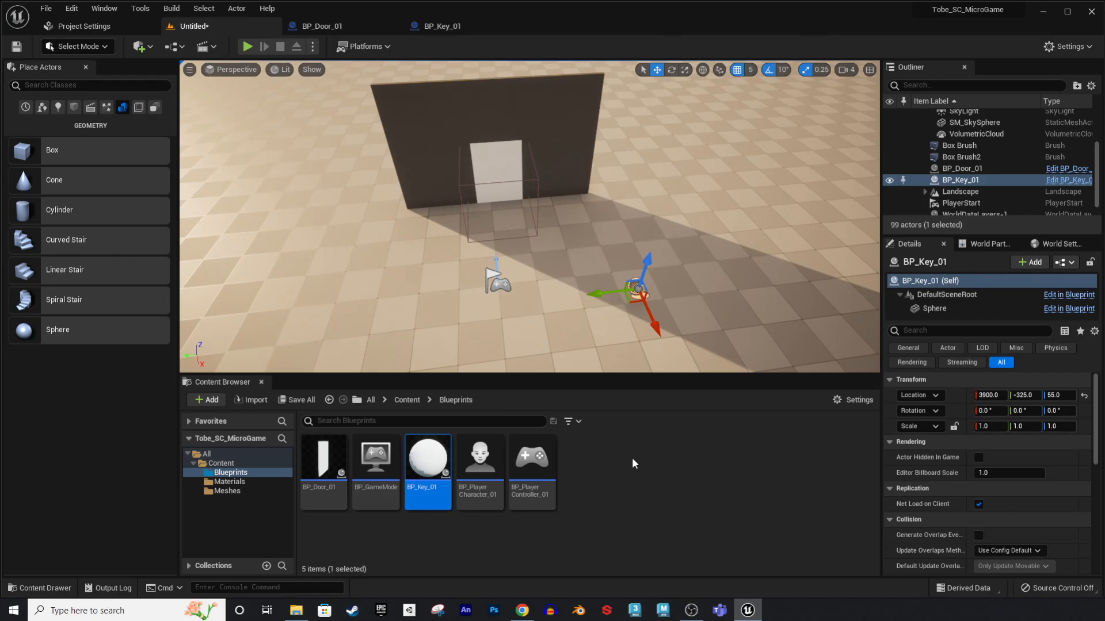
- Set the collision preset of BP_Key_01's Sphere component to Custom
click(436, 26)
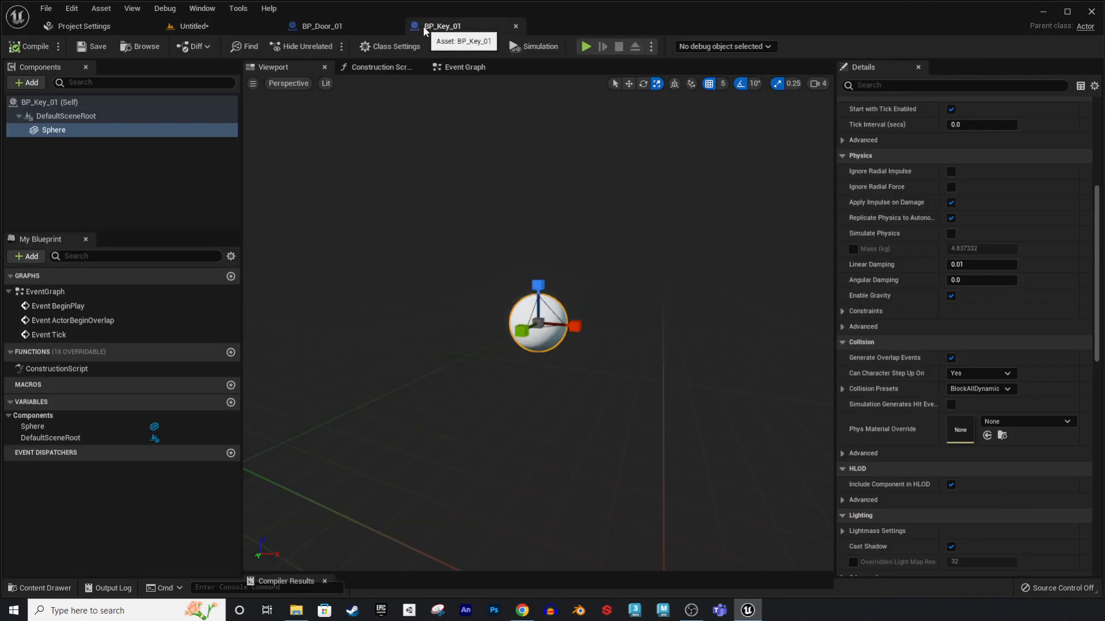
click(993, 390)
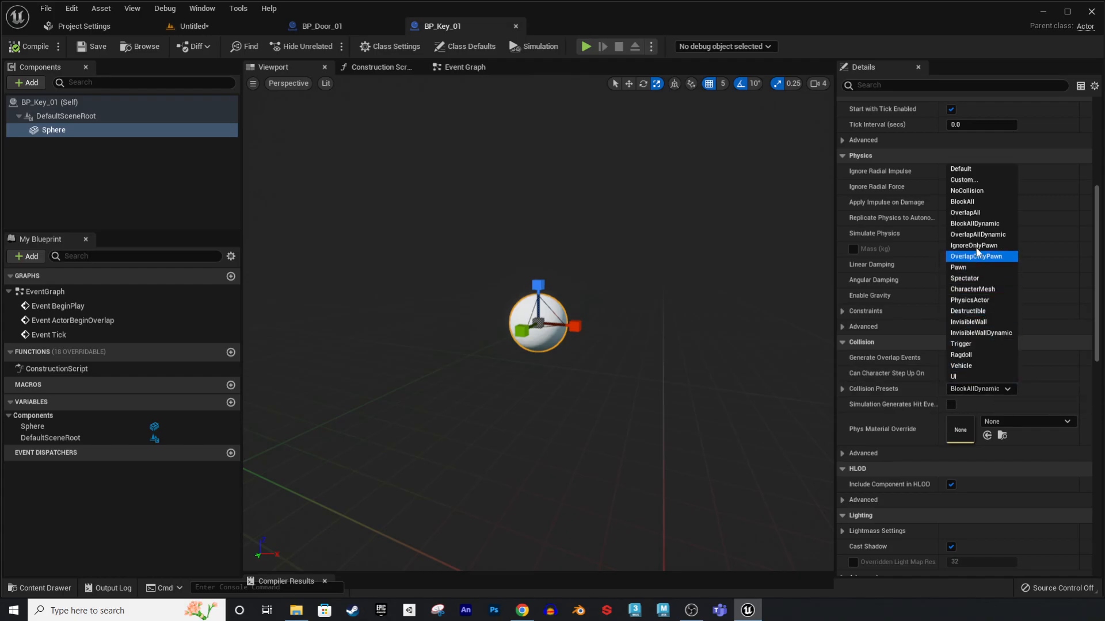
click(963, 180)
scroll(954, 517, down, 2)
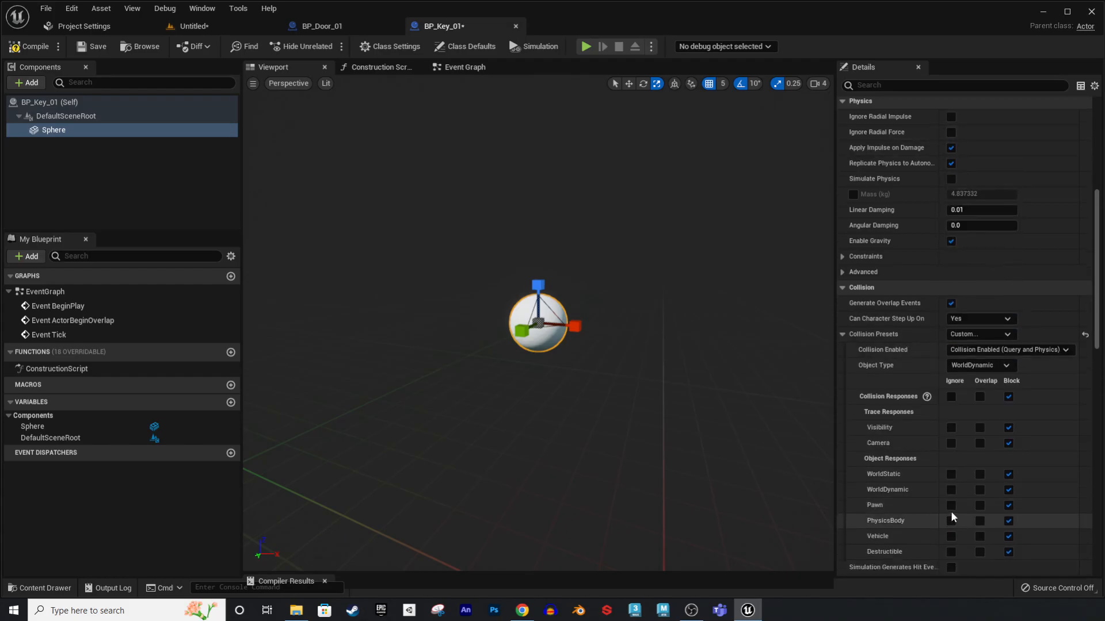
- Set the Sphere's collision responses to Ignore for everything except Pawn, which is set to Overlap, and compile and save BP_Key_01
click(951, 396)
scroll(951, 402, down, 1)
scroll(951, 411, down, 1)
click(980, 468)
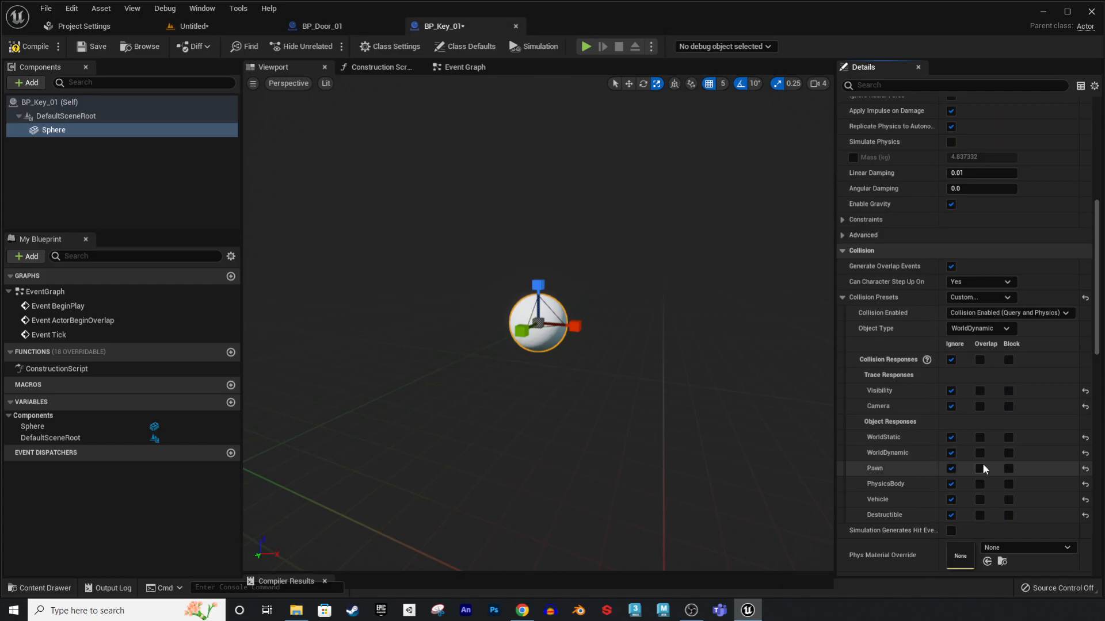
click(26, 47)
click(81, 50)
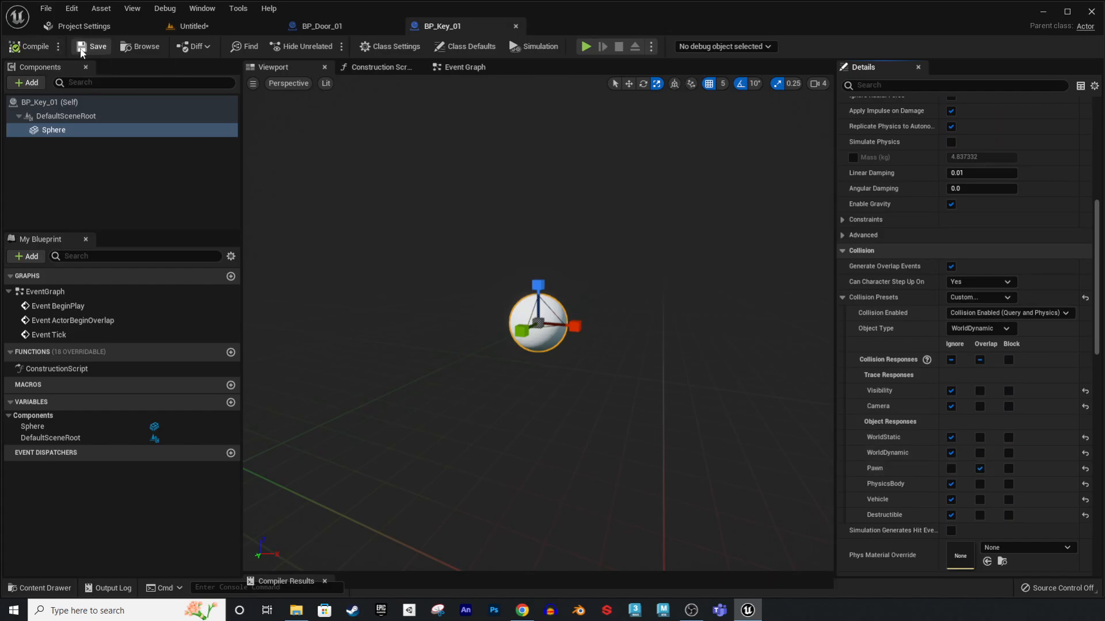
- Replace the default event nodes in BP_Key_01's event graph with an On Component Begin Overlap event for the Sphere
click(458, 67)
drag(530, 173, 702, 493)
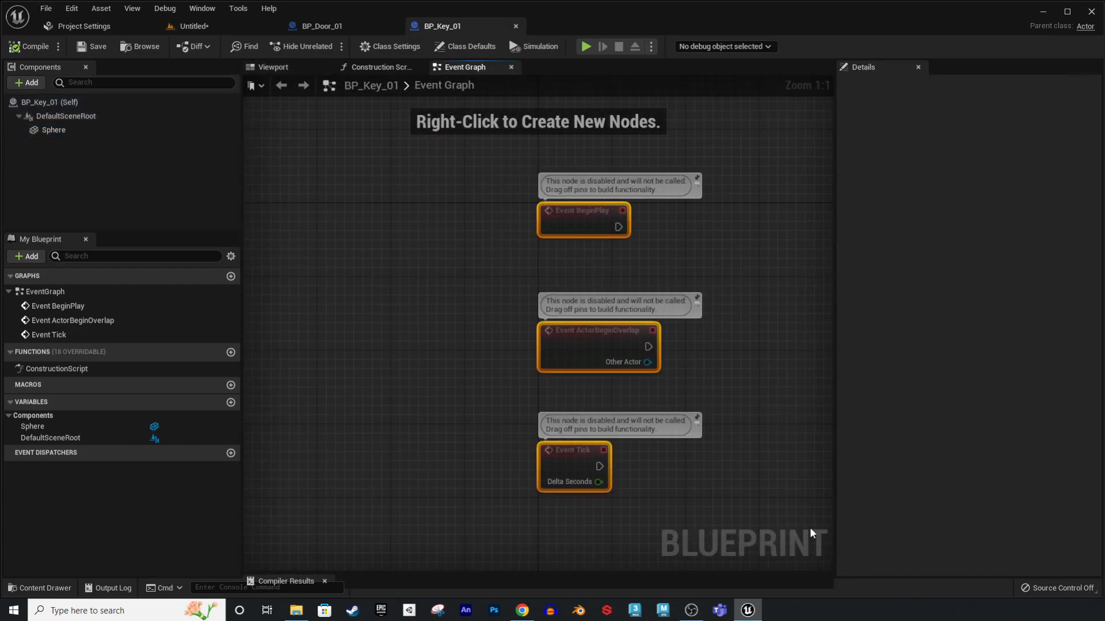
key(Delete)
right_click(81, 133)
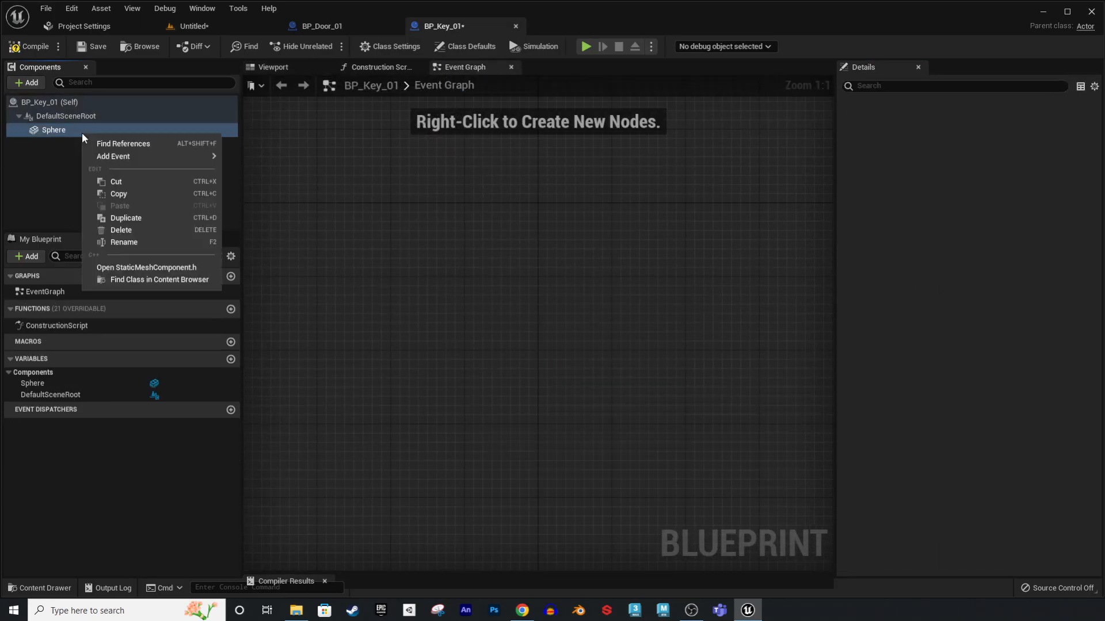
mouse_move(137, 157)
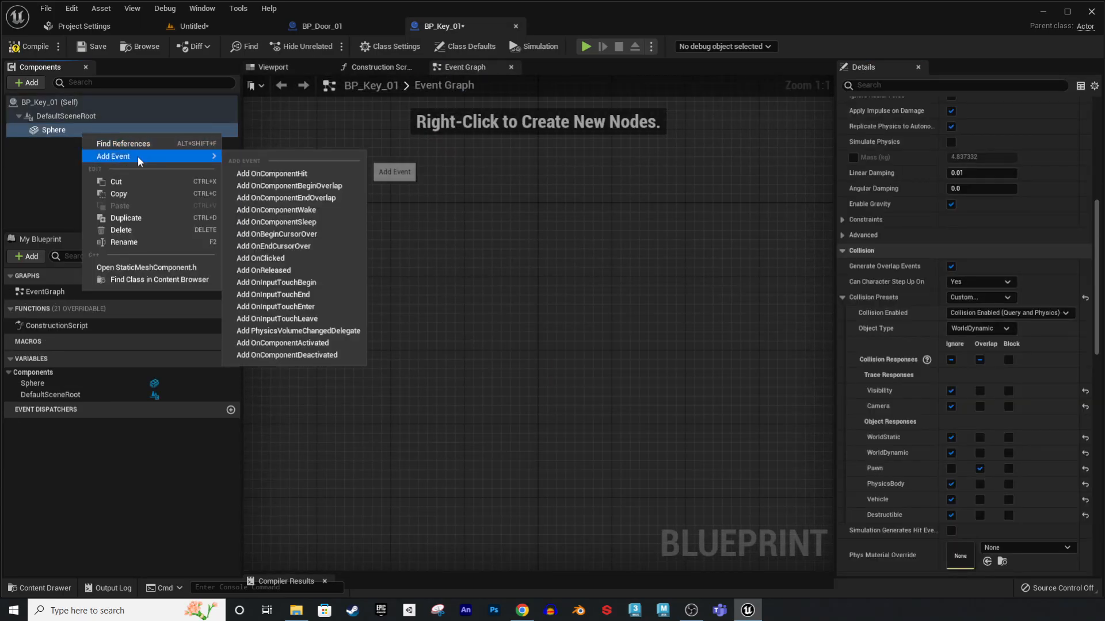
click(287, 185)
right_drag(605, 252, 594, 248)
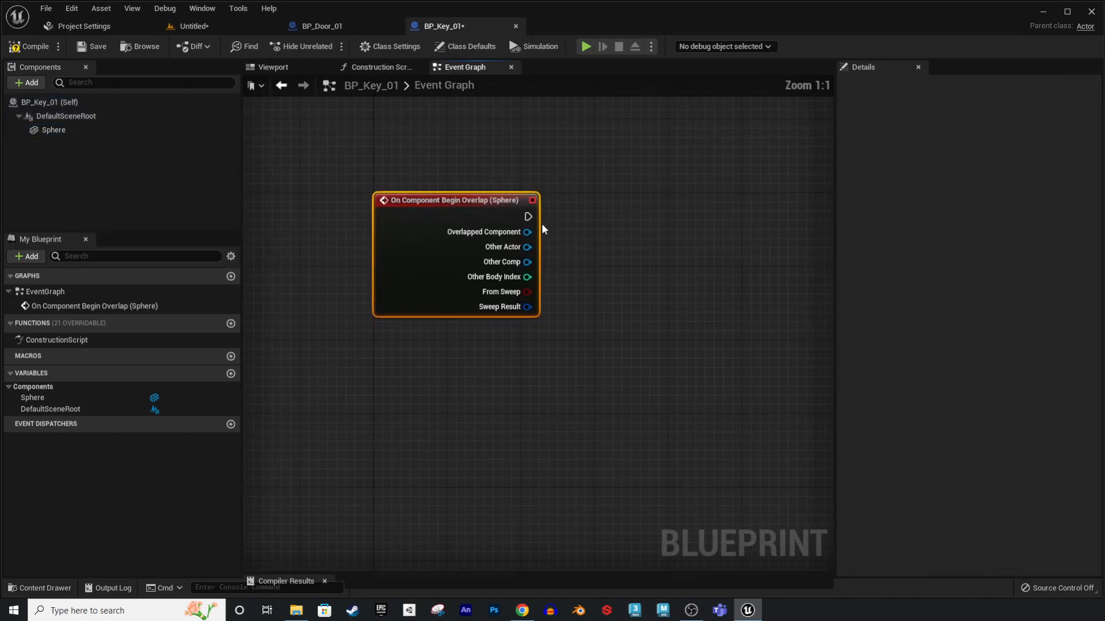
- Connect a Print String node to the Sphere's begin overlap event and save the blueprint
drag(528, 216, 674, 219)
text(print)
key(Return)
click(92, 46)
- Play-test the level by walking through the key sphere to check the overlap message, and end the session
click(581, 45)
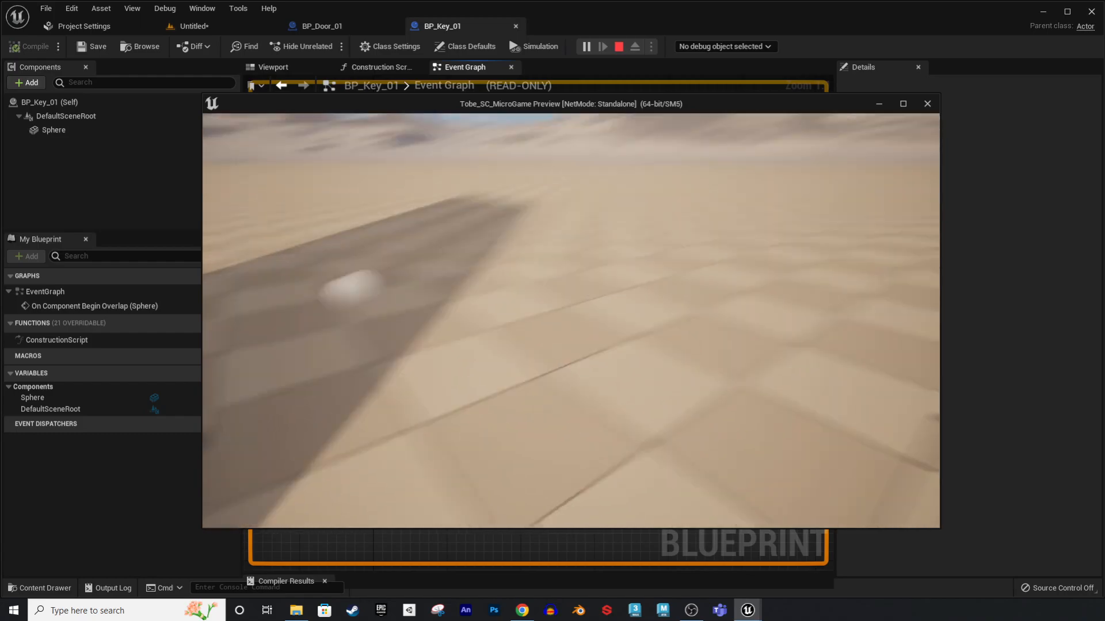
key(w)
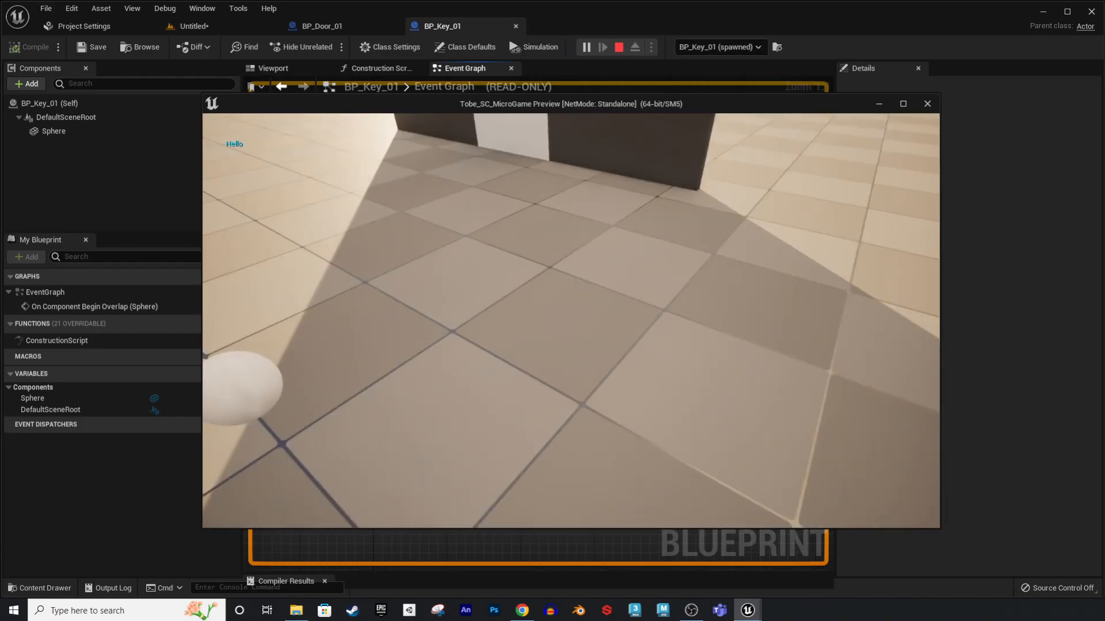
key(w)
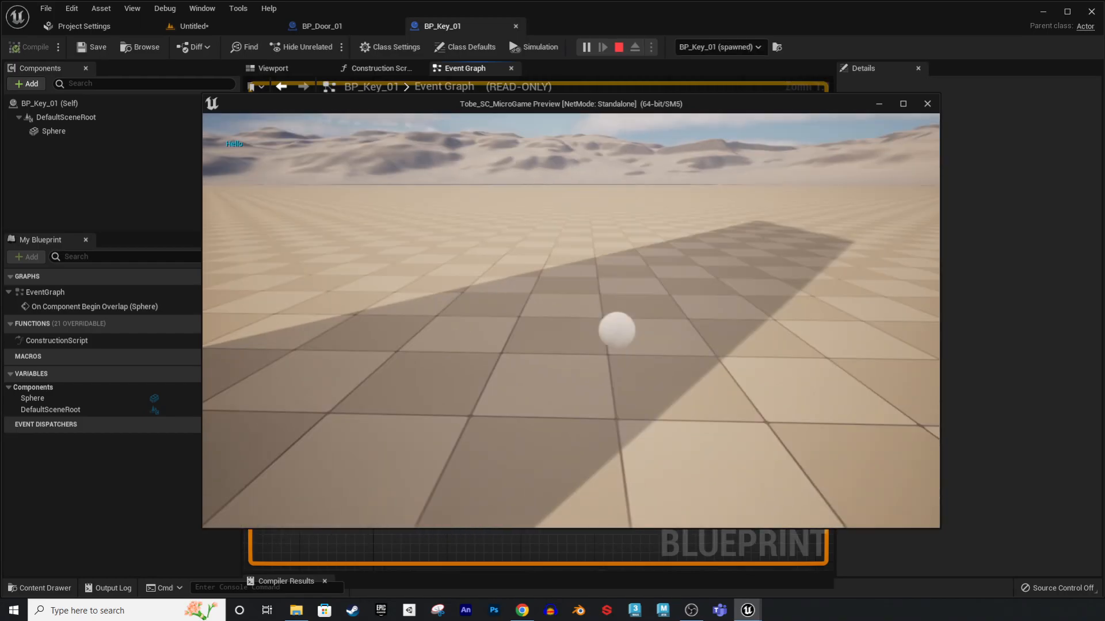
key(Escape)
- Replace the Print String node with a Destroy Actor node on the begin overlap event, and compile and save
right_drag(730, 332, 631, 405)
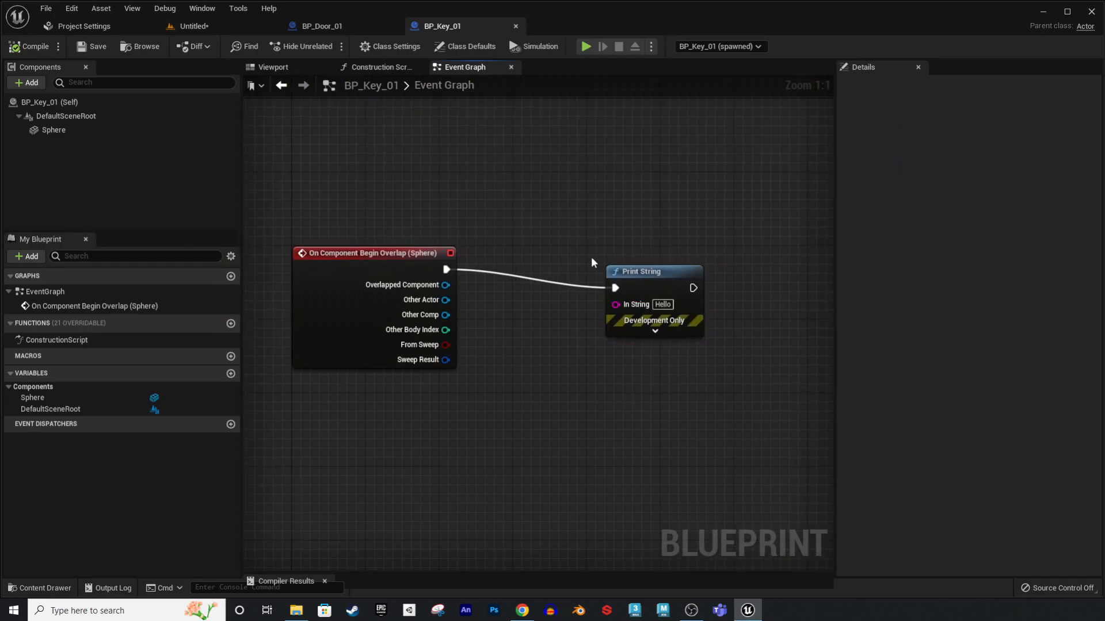
key(Delete)
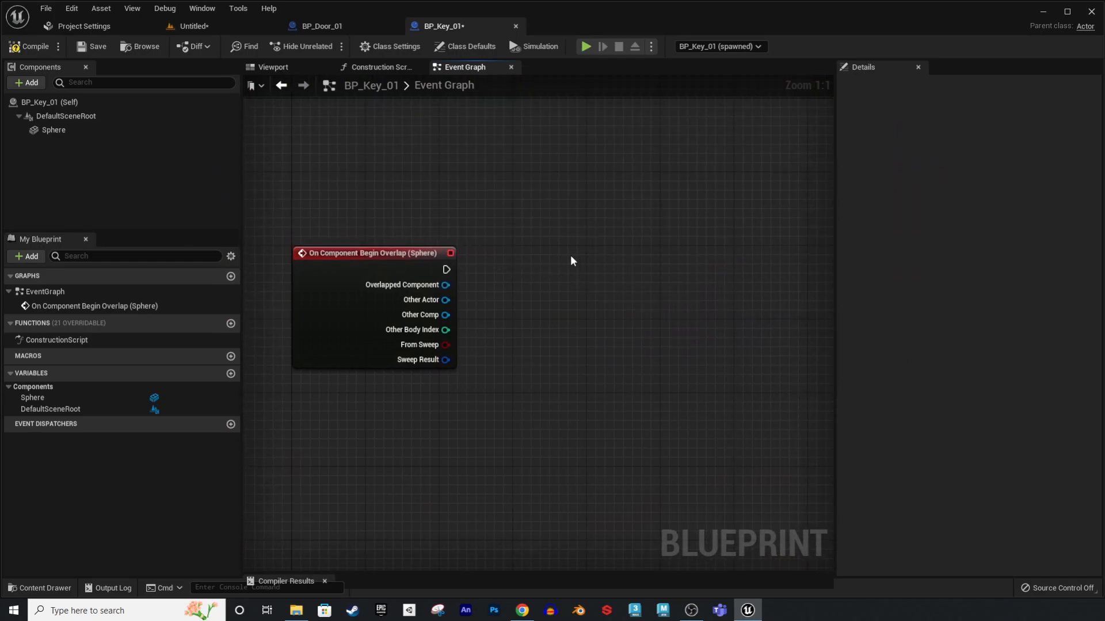
right_drag(501, 279, 489, 269)
drag(435, 260, 647, 260)
text(destr)
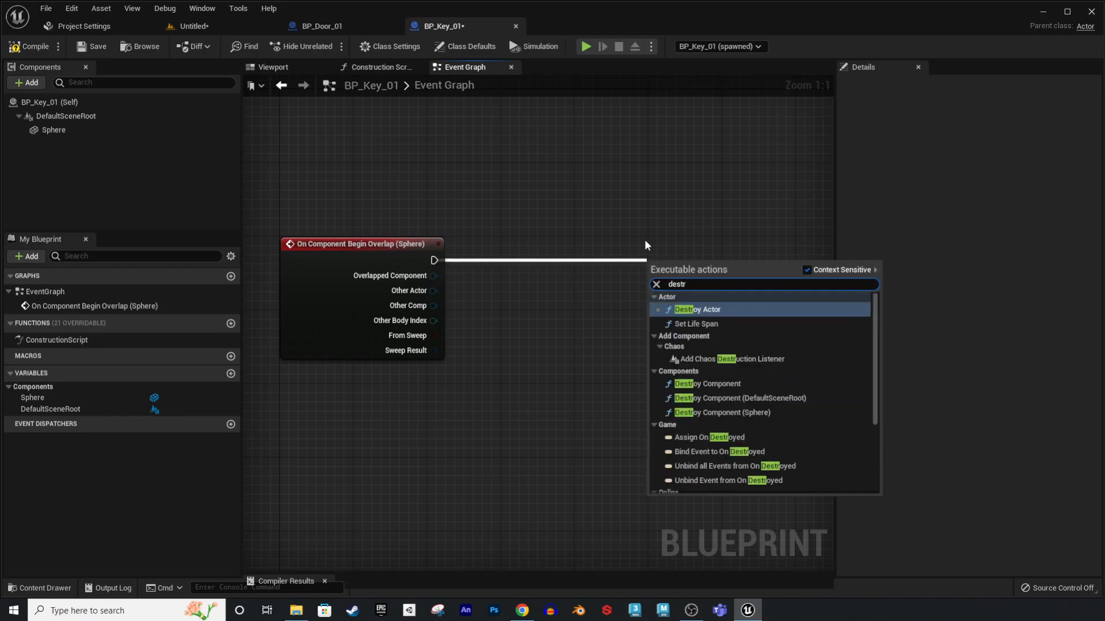
key(Return)
click(28, 47)
click(92, 47)
- Play-test the level by walking into the key to check that it gets destroyed, and end the session
click(586, 46)
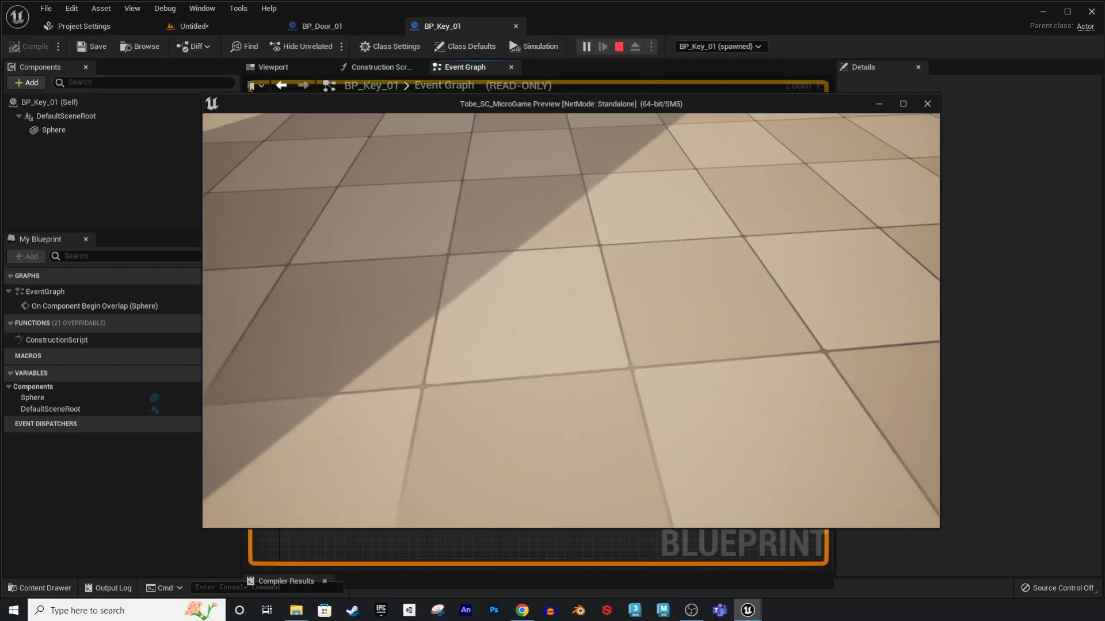
key(w)
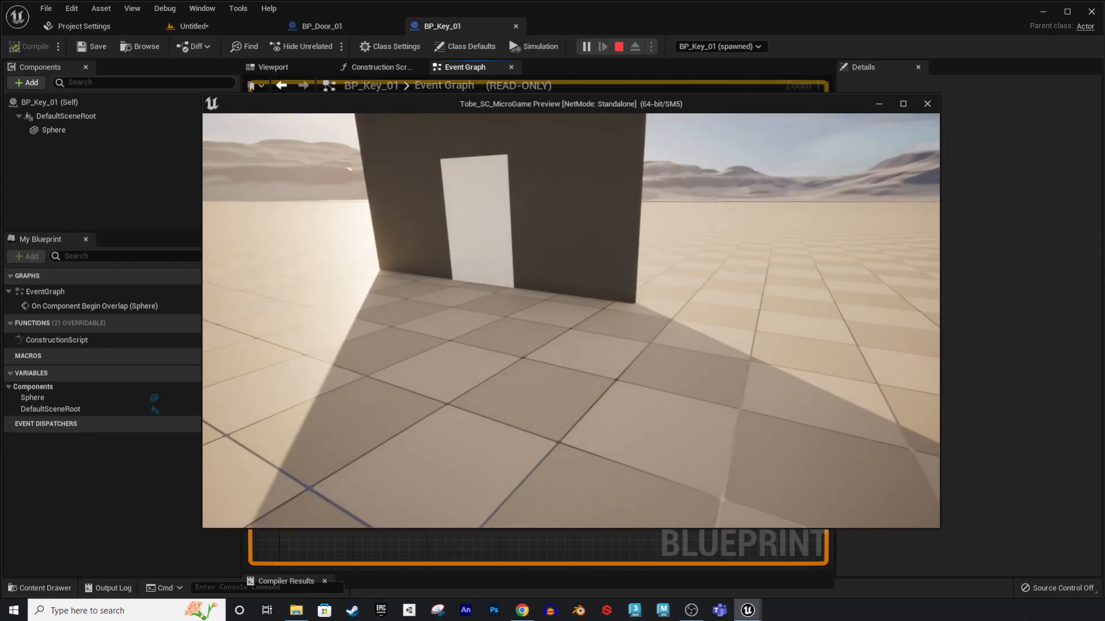
key(Escape)
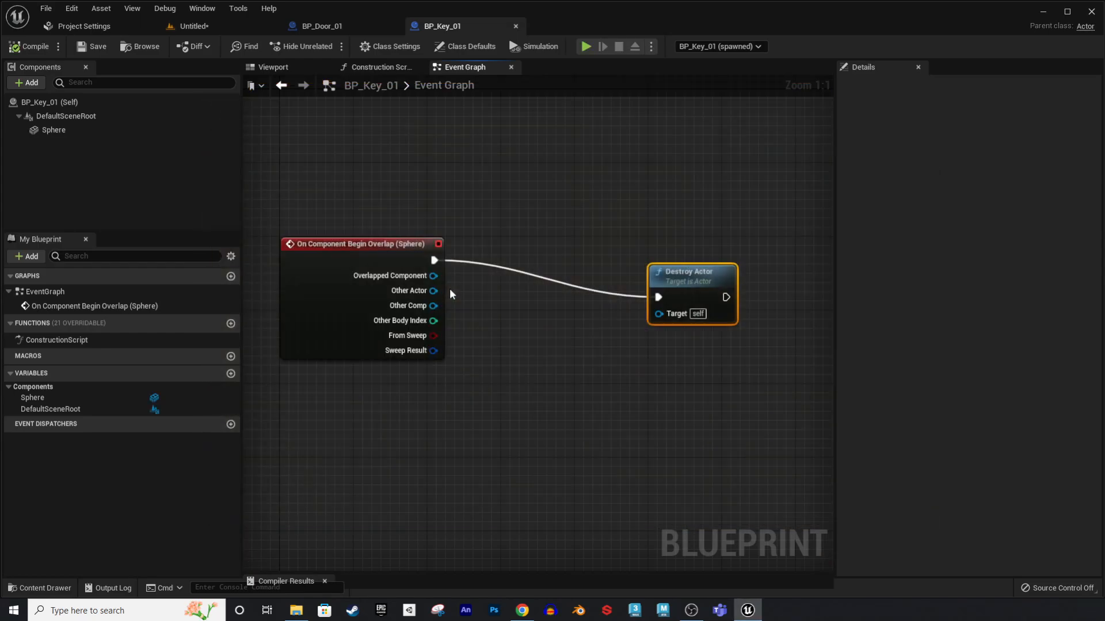
- Move the Destroy Actor node further away from the overlap event, level with it, to make room for more nodes
drag(700, 272, 736, 254)
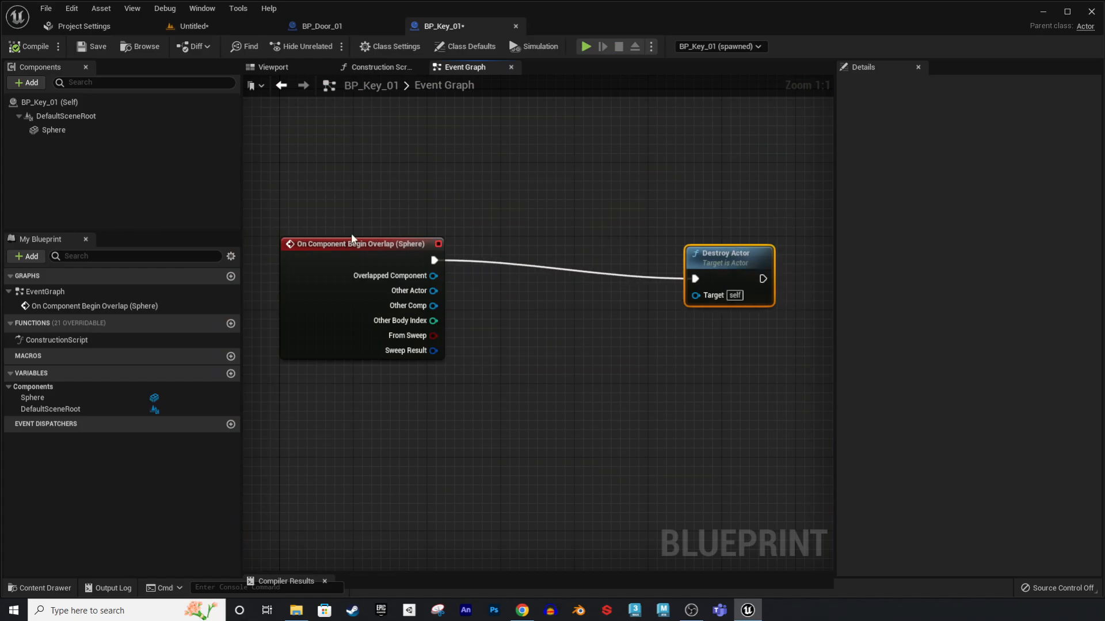
drag(434, 260, 763, 247)
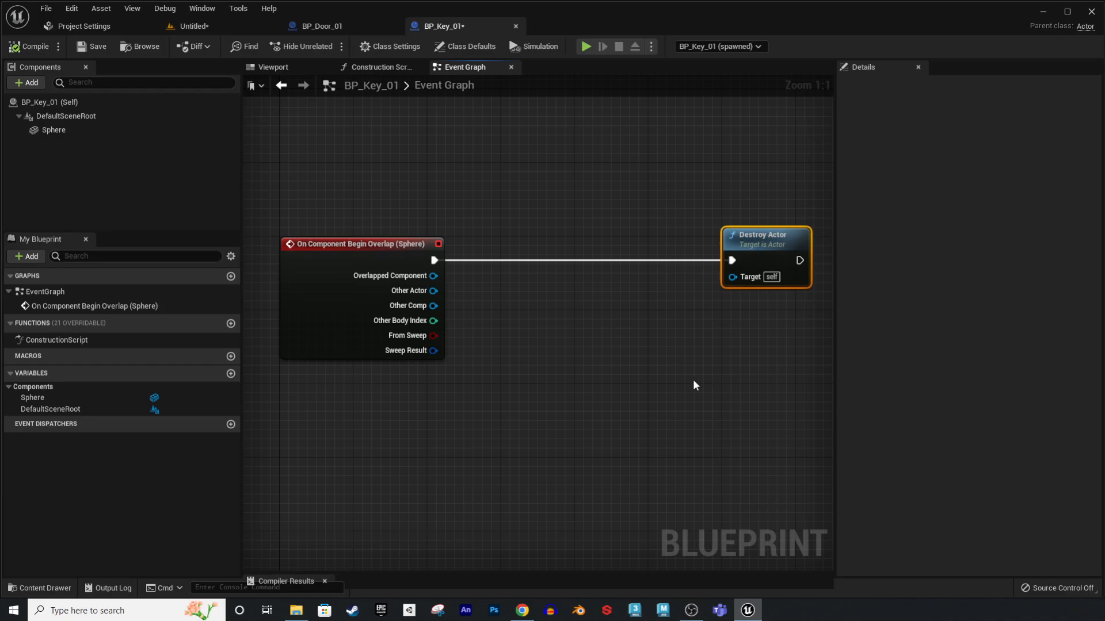
right_drag(699, 381, 601, 375)
drag(679, 257, 761, 257)
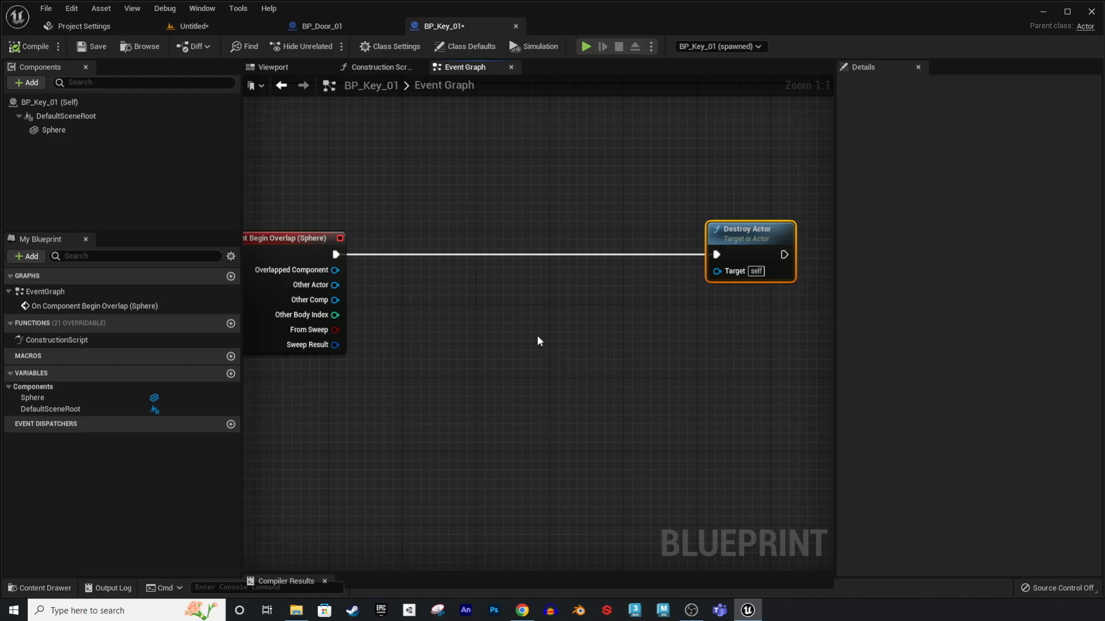
click(196, 27)
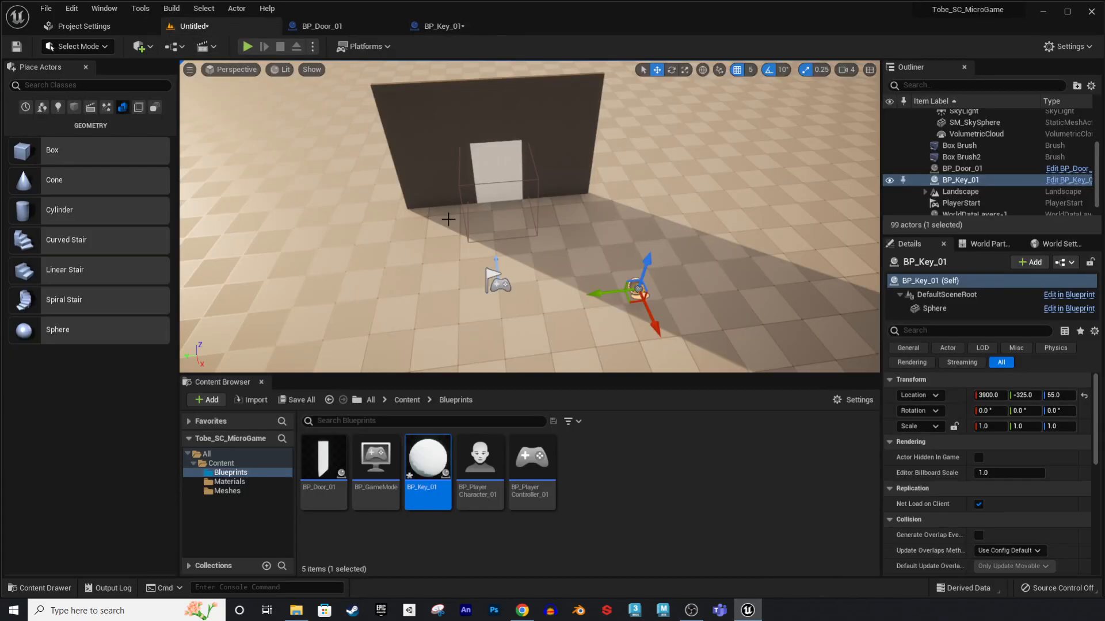
key(w)
right_drag(530, 216, 557, 213)
key(s)
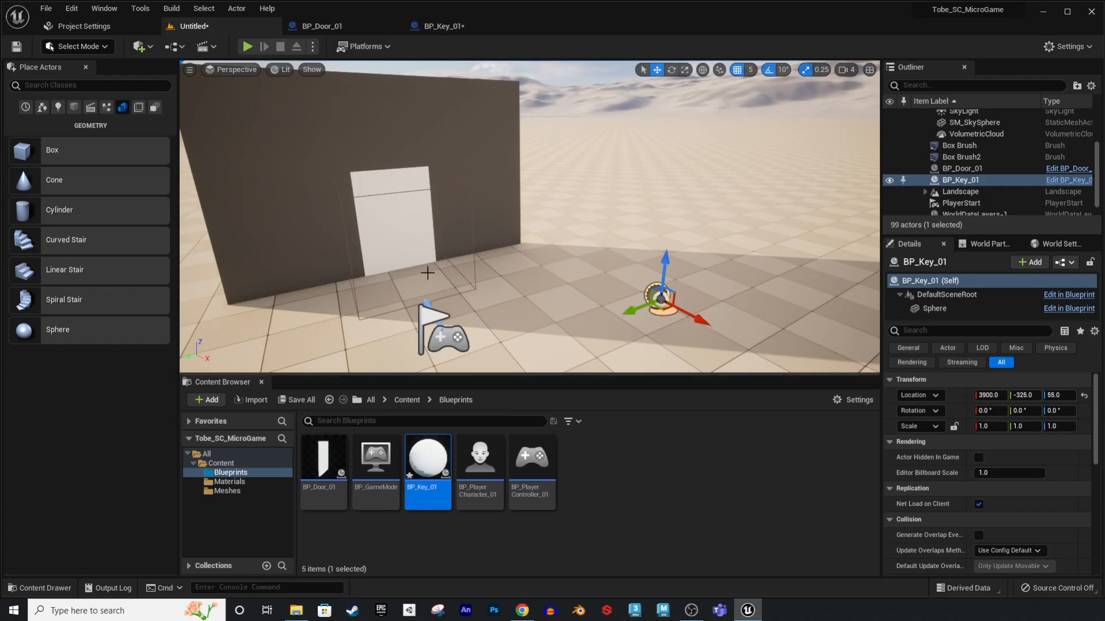
- Add a new variable named TargetDoor to the BP_Key_01 blueprint
click(442, 27)
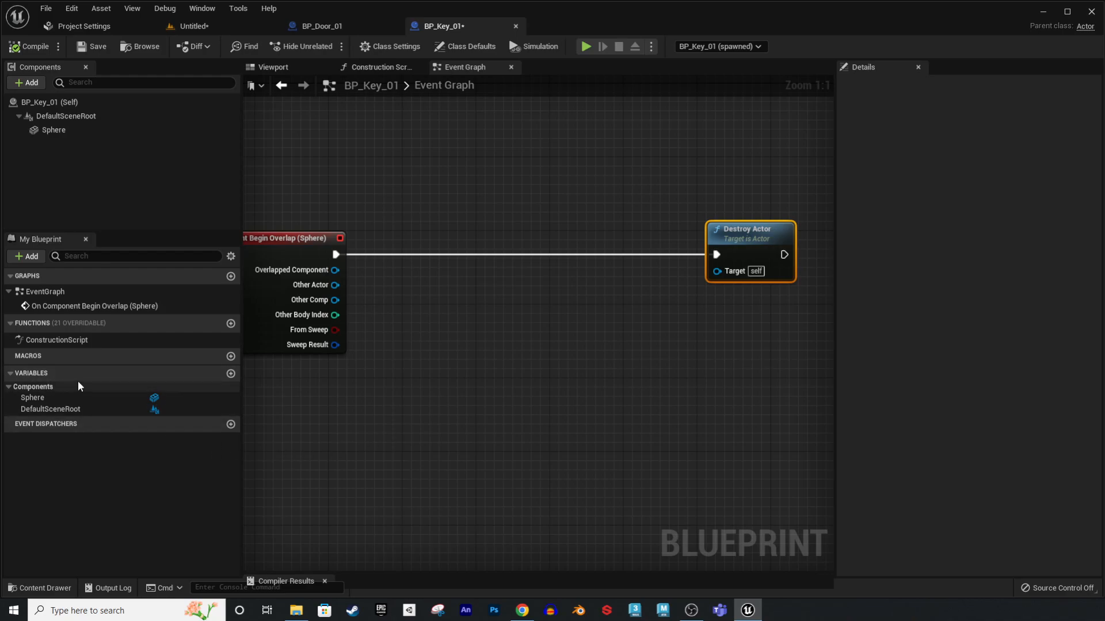
right_drag(314, 413, 363, 410)
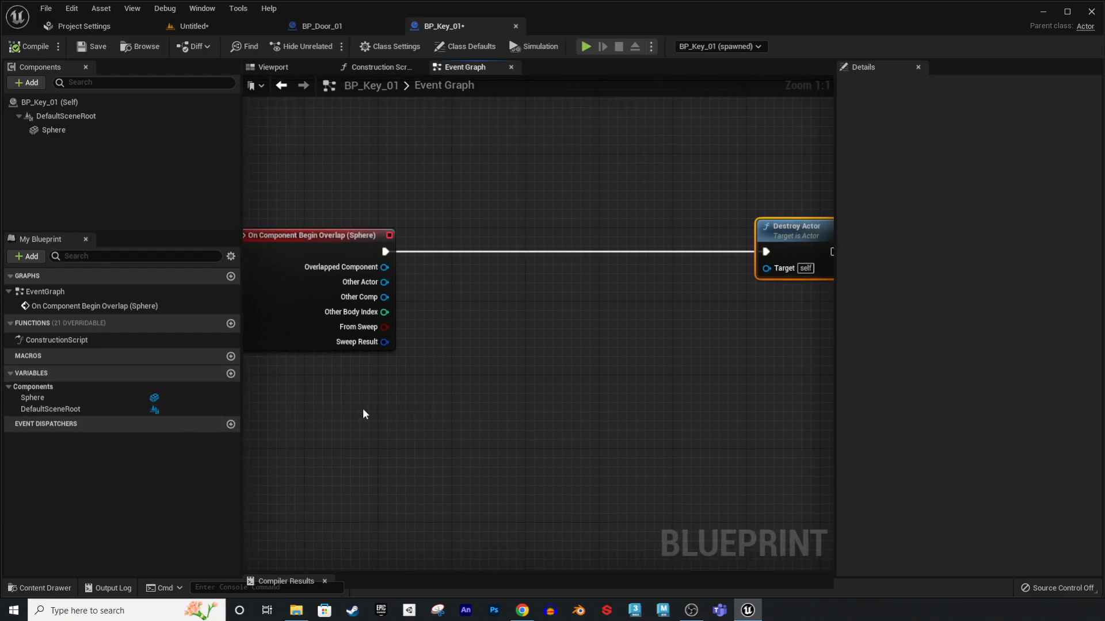
click(230, 374)
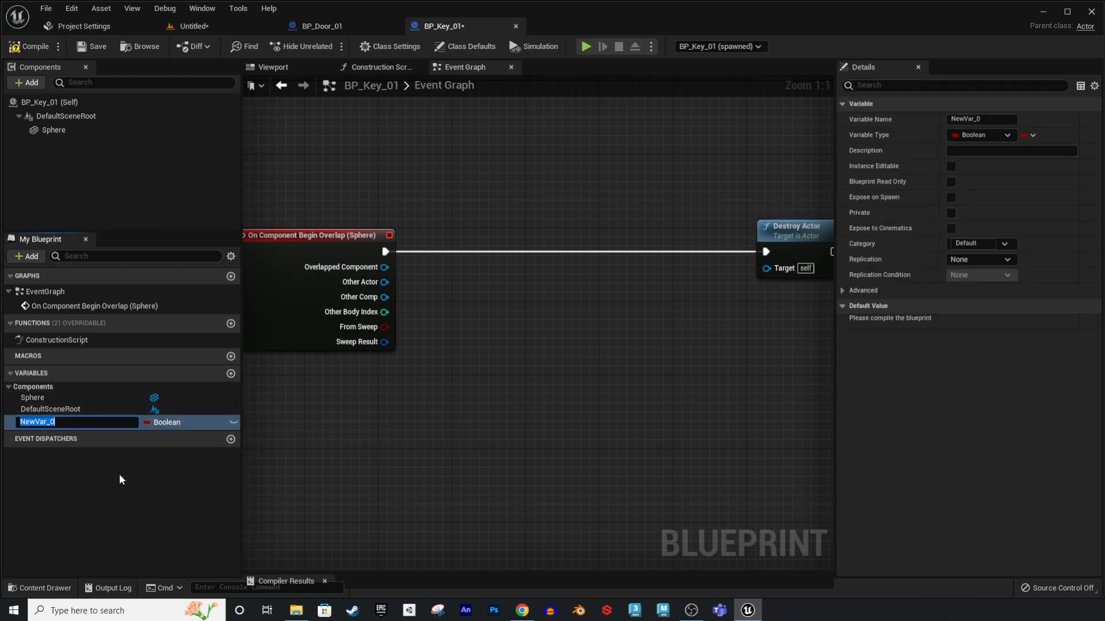
text(Trag)
key(BackSpace)
key(BackSpace)
key(BackSpace)
text(argetDoor)
key(Return)
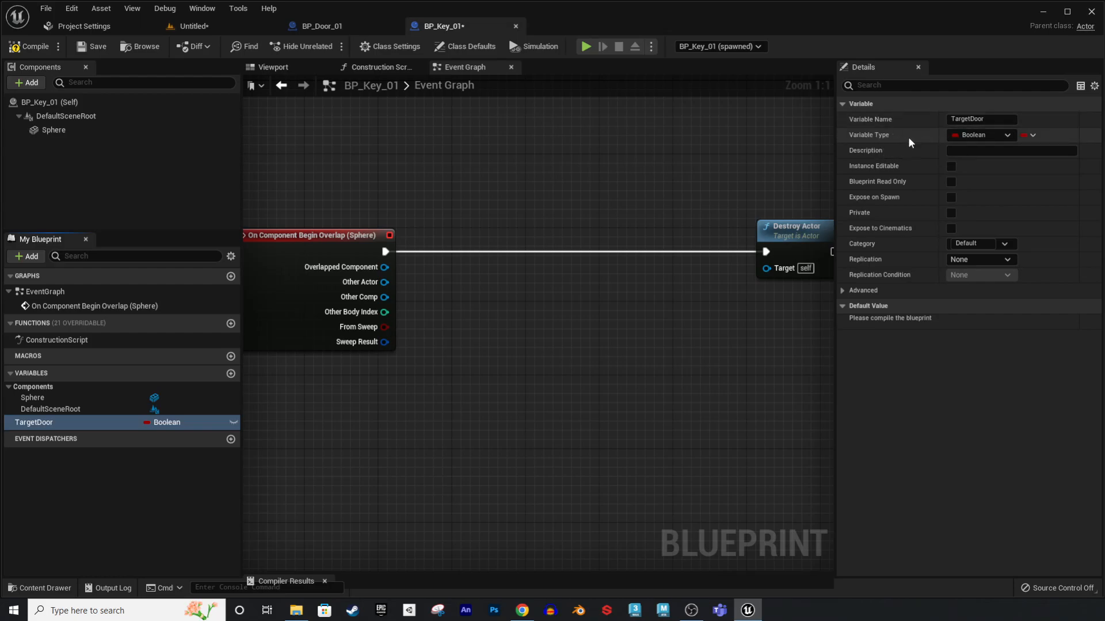
- Set the TargetDoor variable's type to BP Door 01 and compile the blueprint
click(1001, 136)
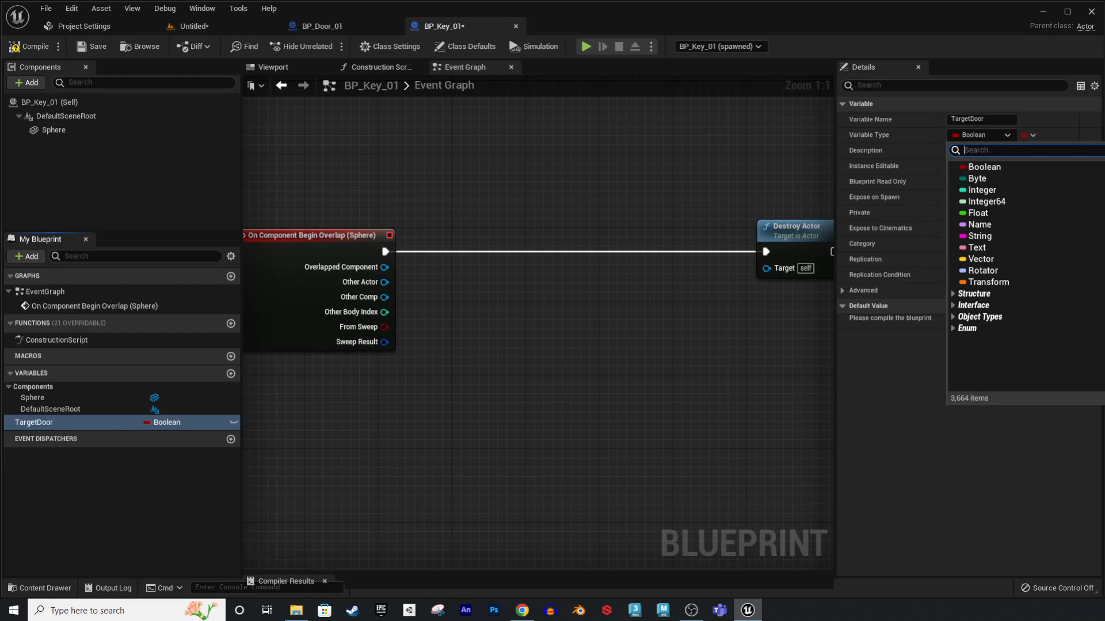
text(BP_Doo)
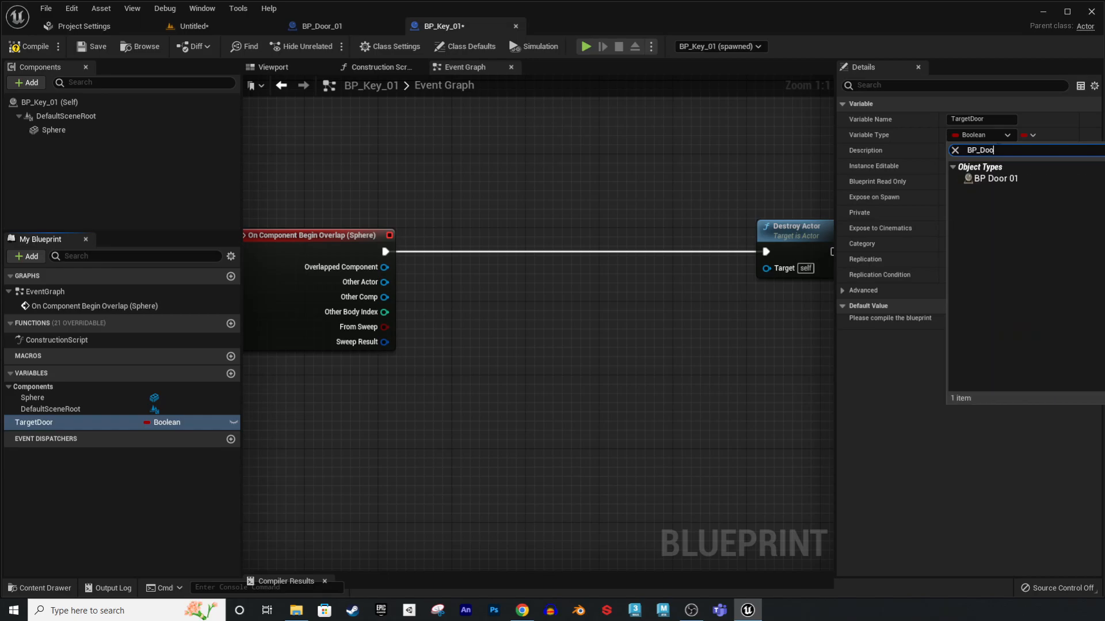
click(985, 182)
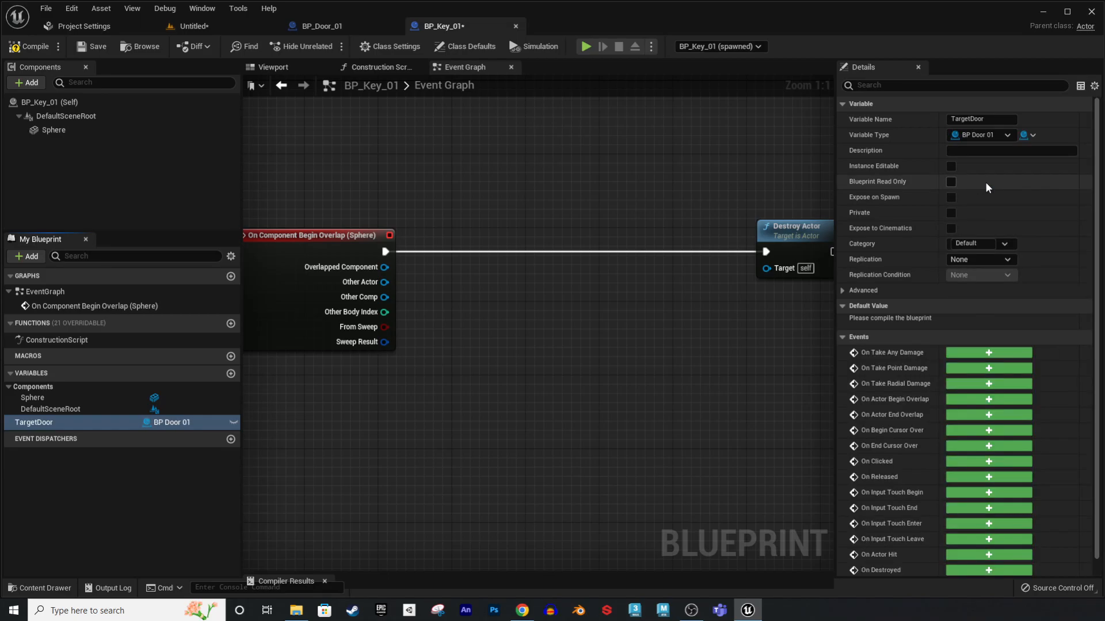
click(40, 46)
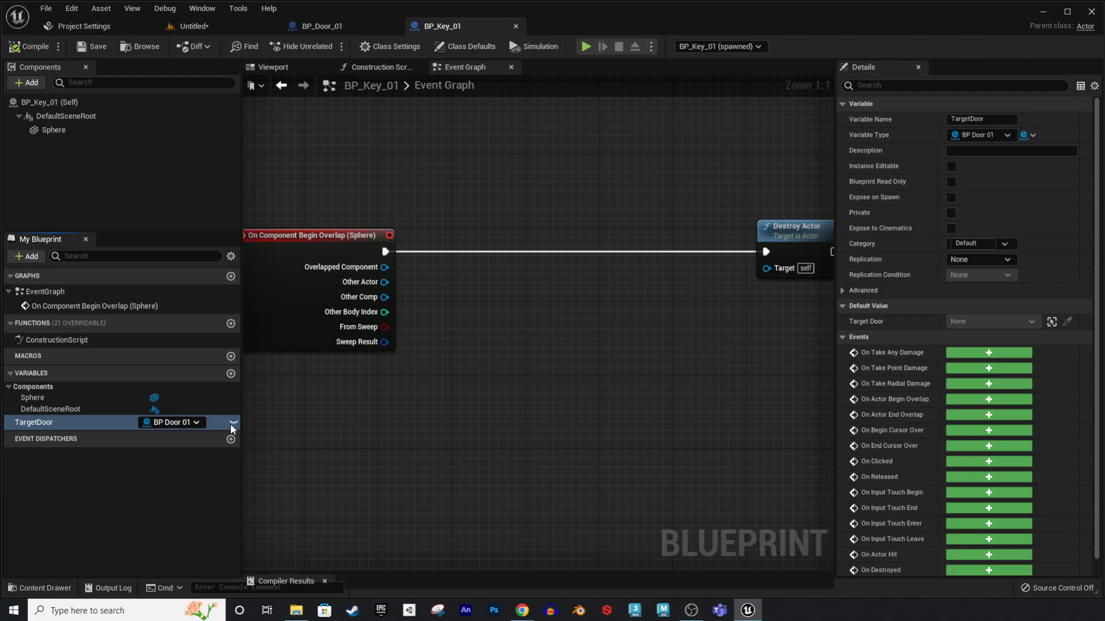
- Make the TargetDoor variable instance editable in BP_Key_01, and compile and save the blueprint
click(323, 26)
click(213, 25)
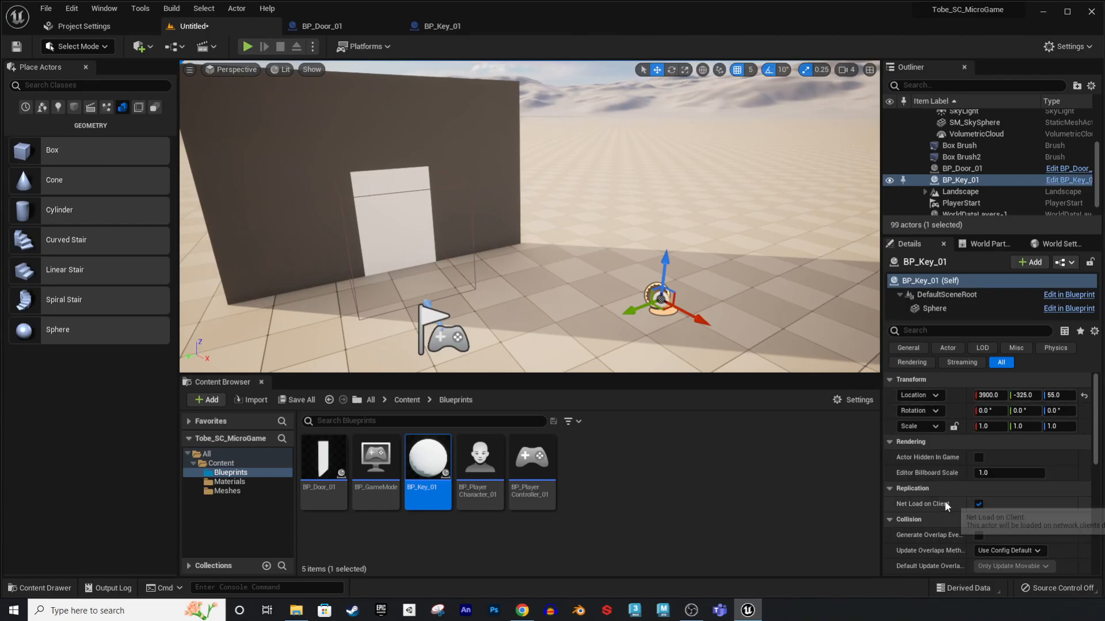
click(434, 25)
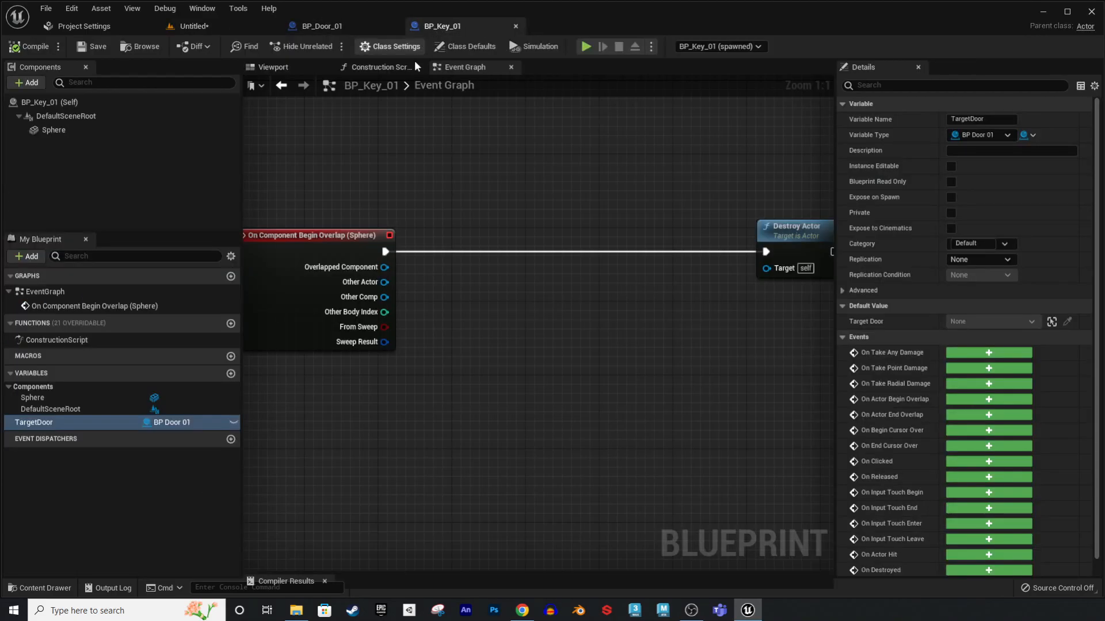
click(232, 422)
click(29, 44)
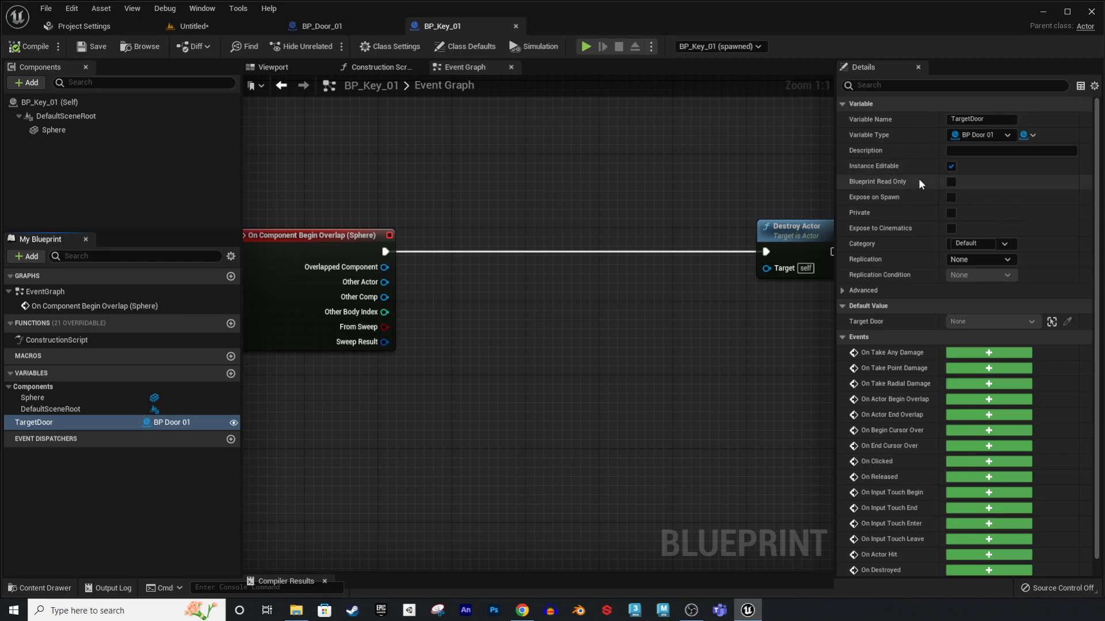
click(81, 49)
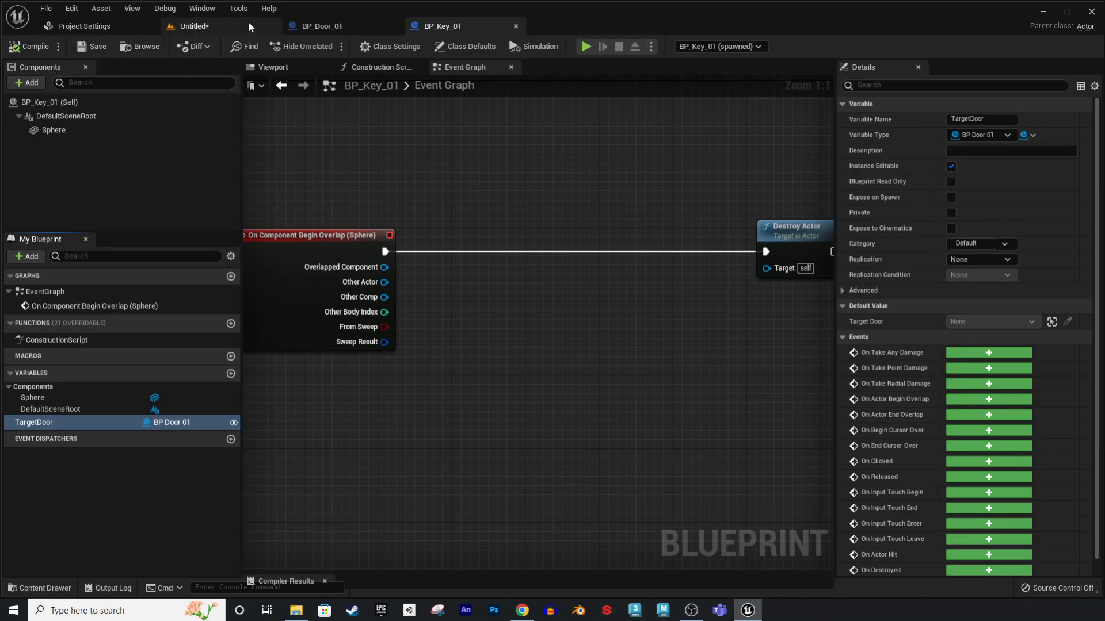
- Return to the level and set the placed key's Target Door reference to the door actor BP_Door_01 in the wall
click(84, 26)
click(221, 26)
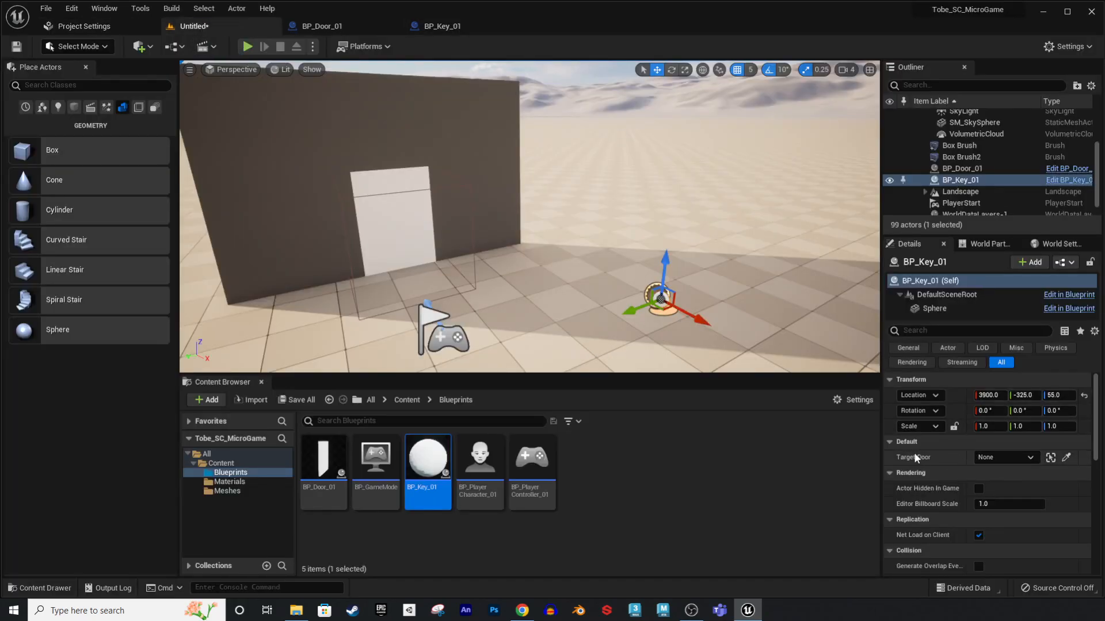
mouse_move(694, 264)
right_down()
mouse_move(675, 285)
mouse_move(694, 266)
right_up()
key(w)
key(s)
mouse_move(501, 220)
right_down()
mouse_move(460, 230)
mouse_move(498, 239)
right_up()
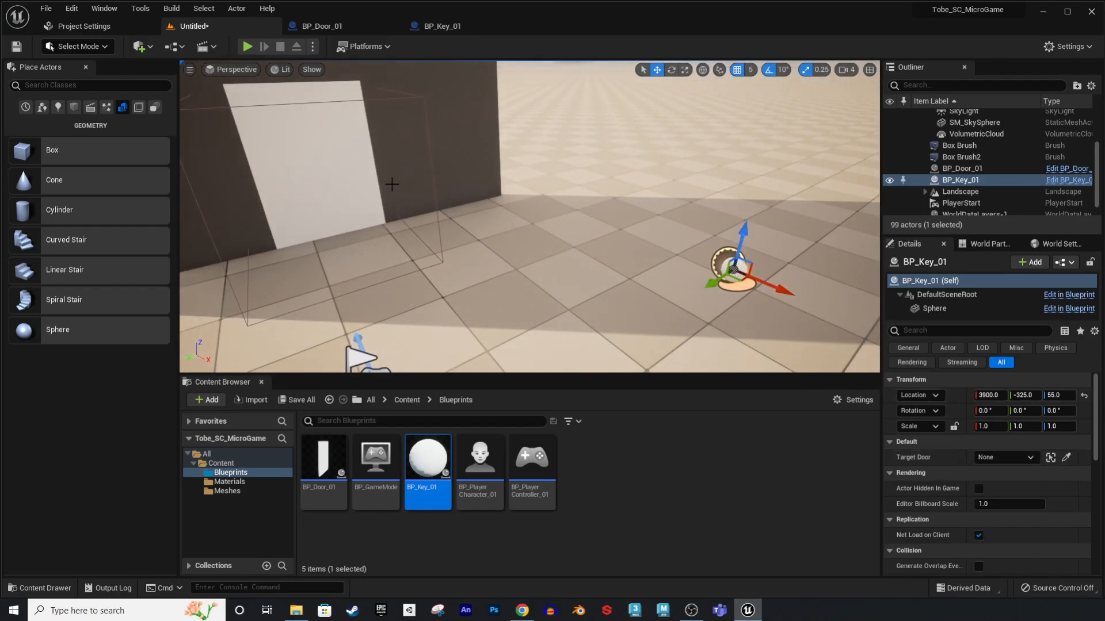
click(1066, 458)
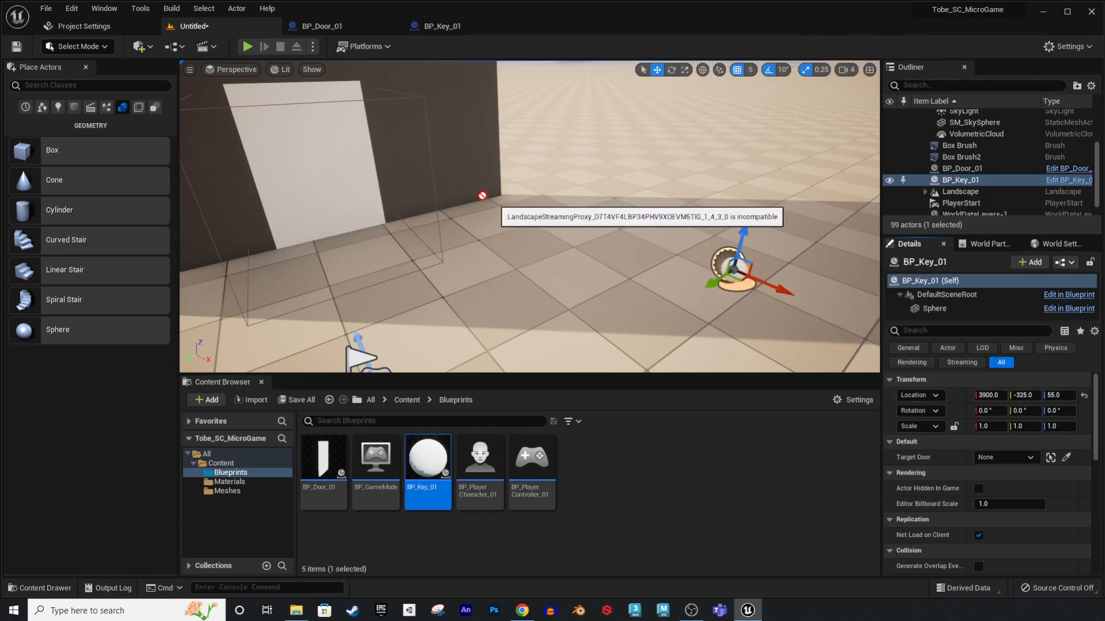
click(355, 165)
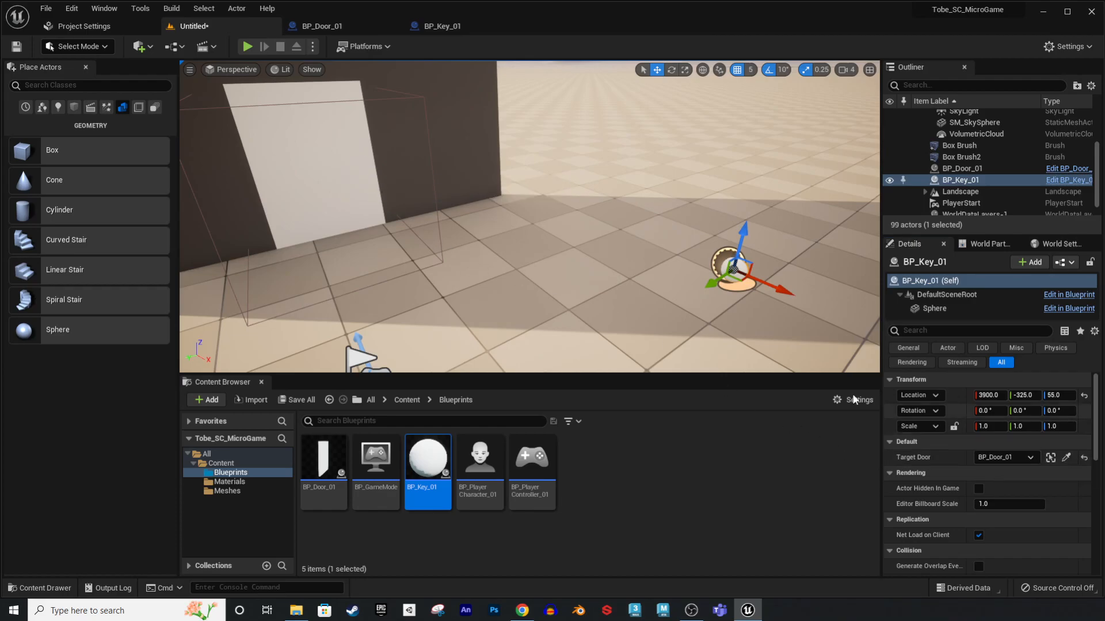
- Duplicate the door actor and place the copy beyond the wall's end, at Y -660
key(s)
right_drag(822, 371, 788, 386)
click(478, 160)
alt+drag(397, 209, 640, 201)
right_drag(650, 208, 682, 198)
key(w)
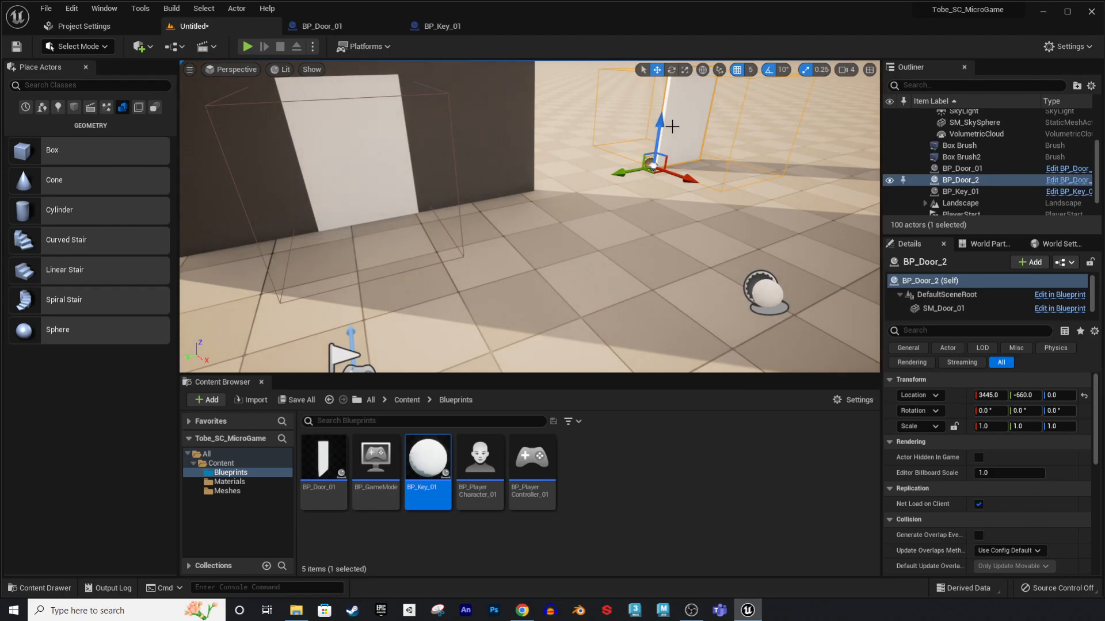
click(347, 164)
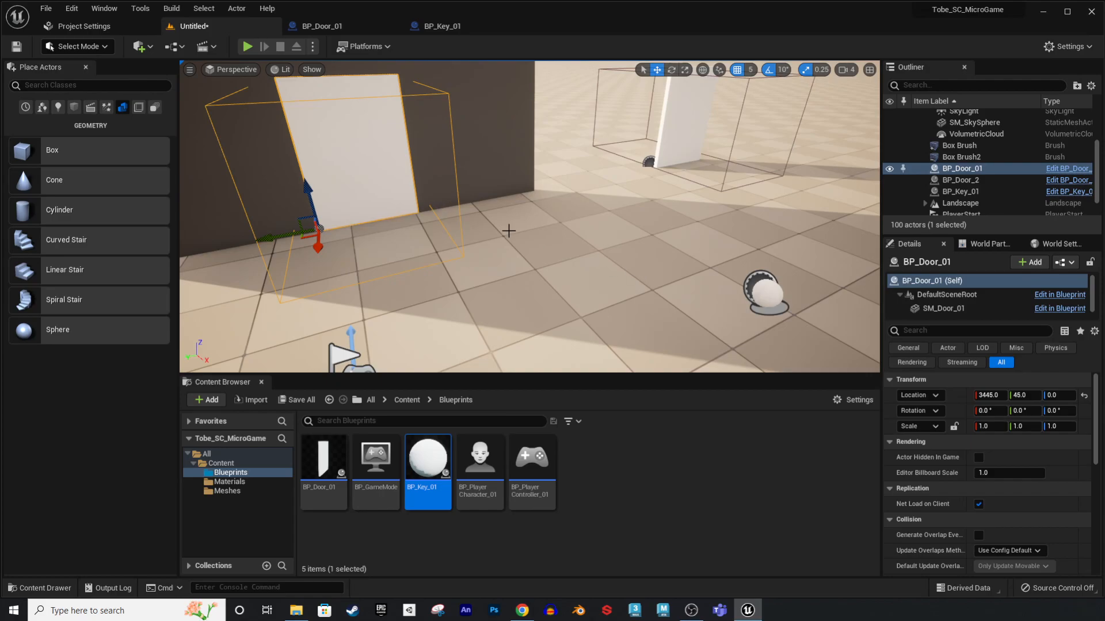
right_drag(509, 230, 494, 204)
key(s)
key(s)
right_drag(678, 239, 683, 243)
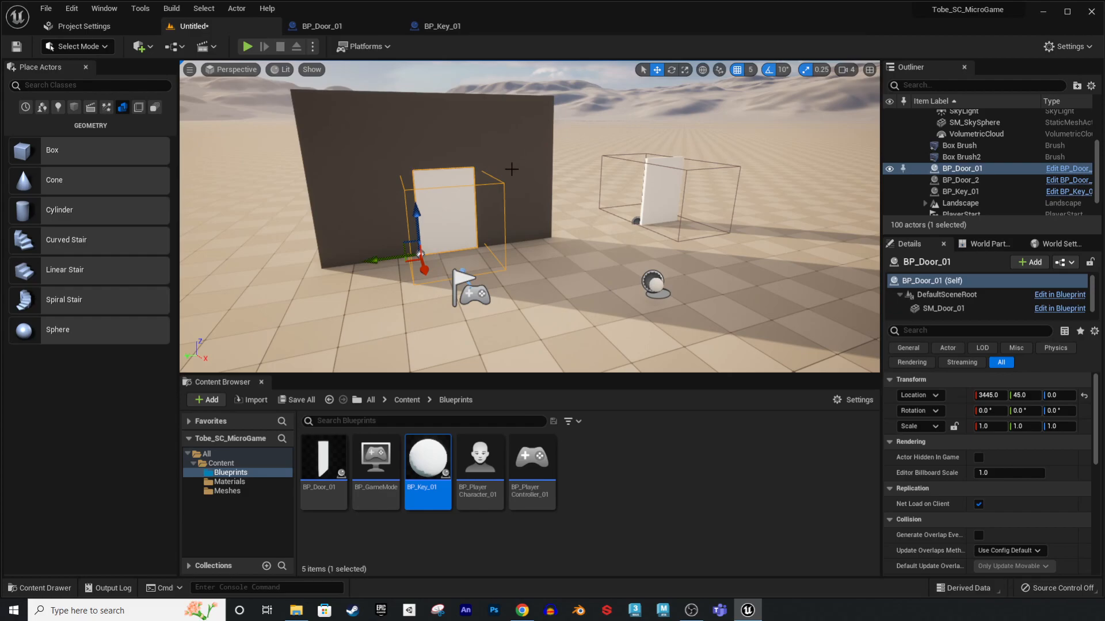
click(654, 198)
key(Delete)
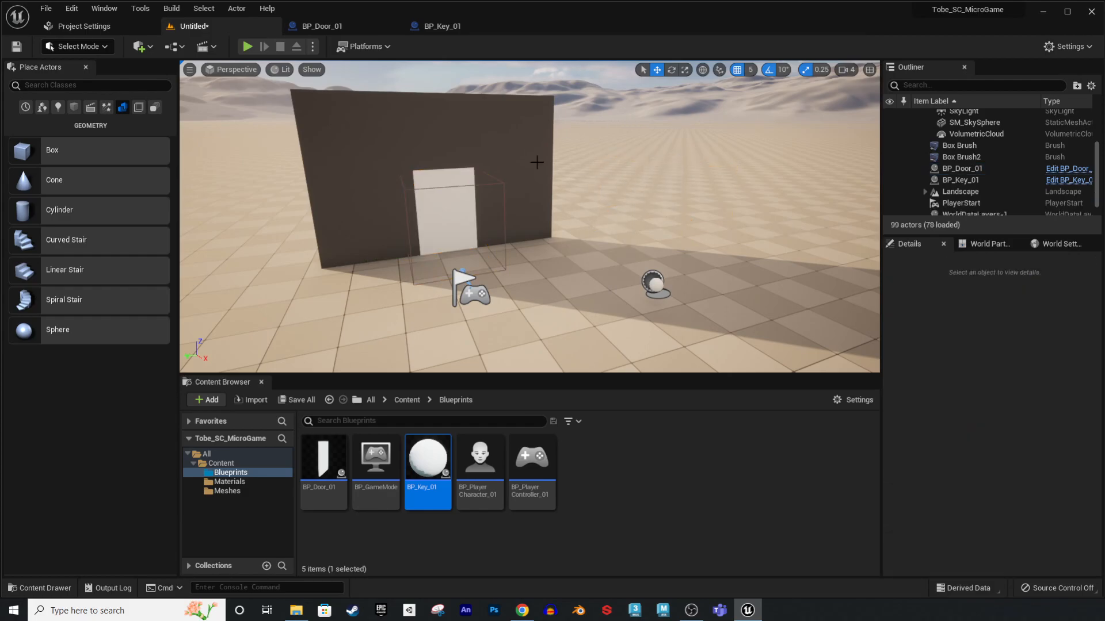
key(ctrl+z)
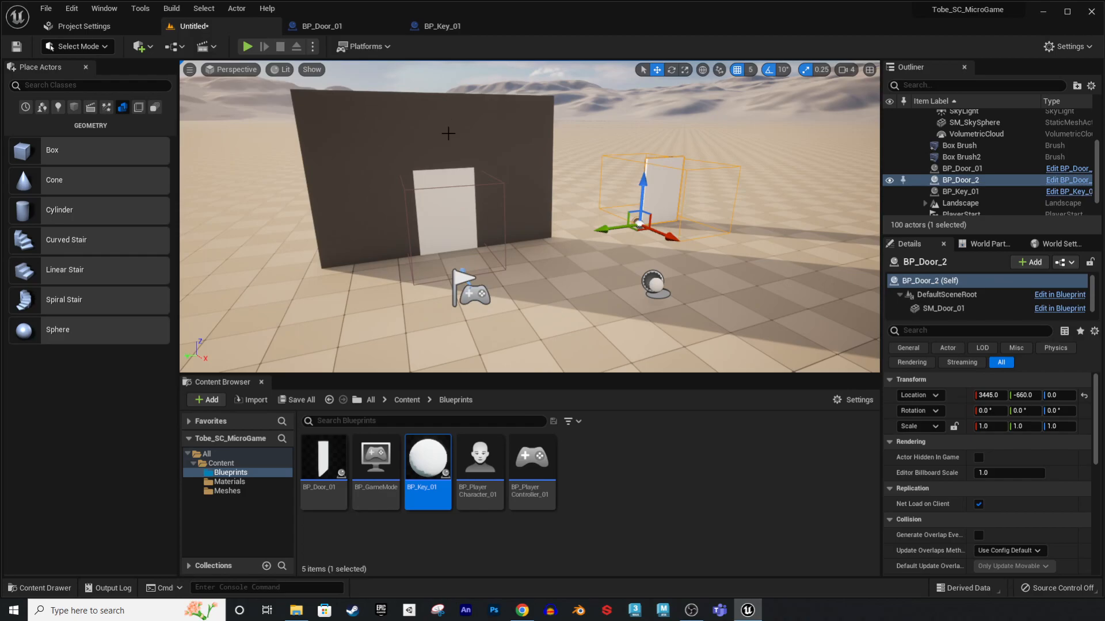
- In the BP_Door_01 event graph, add a custom event named KeyCollected below the End Overlap event
click(323, 26)
right_drag(619, 345, 706, 106)
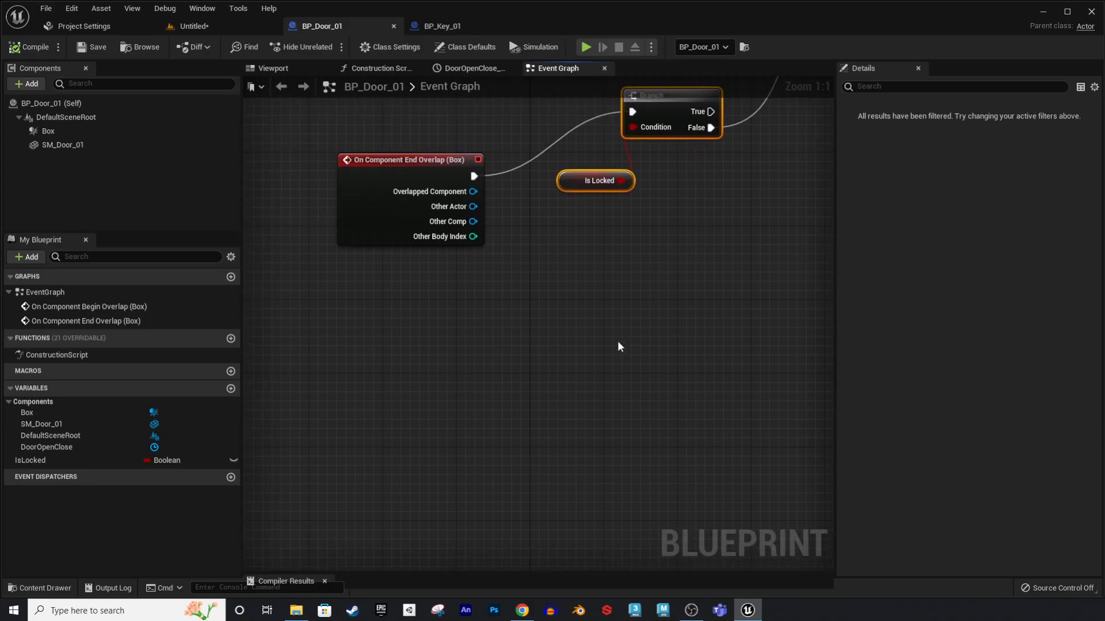
right_click(391, 372)
text(custome)
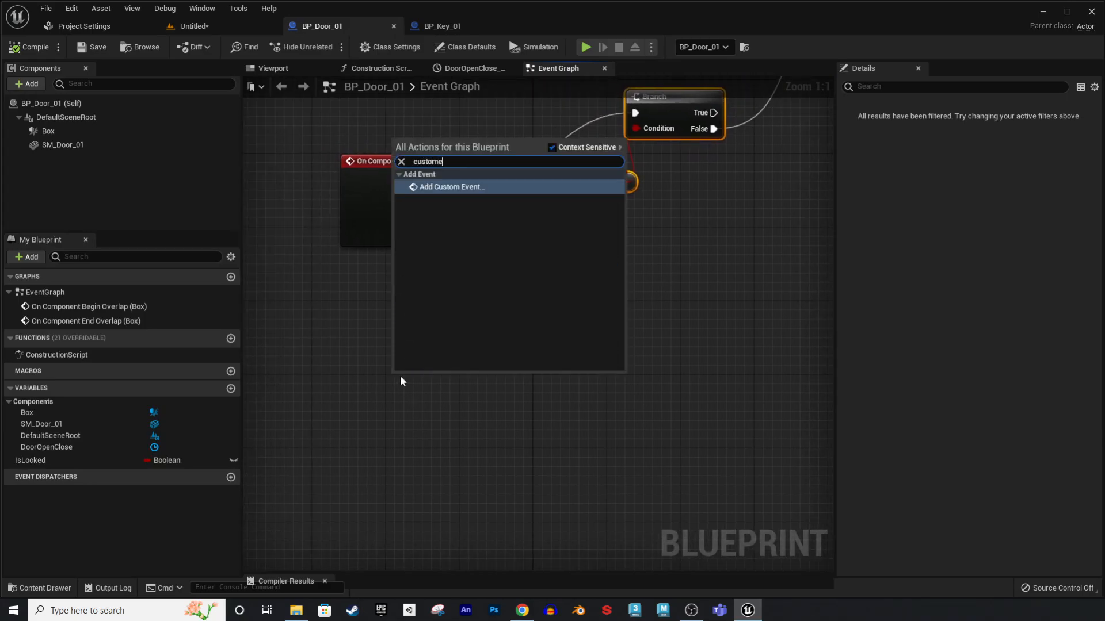
key(Return)
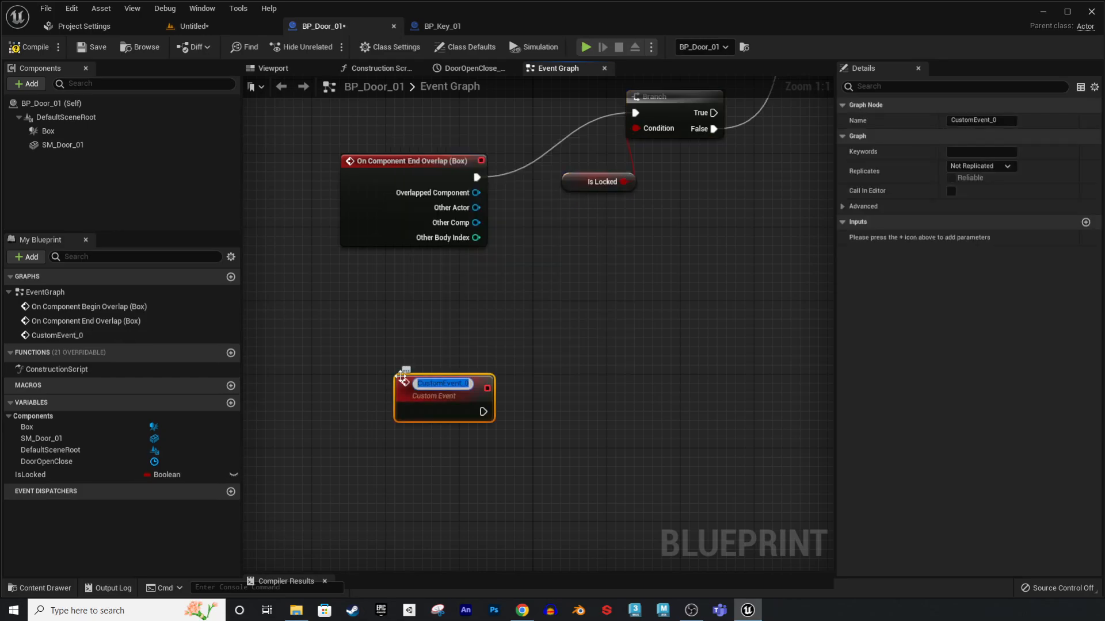
text(KeyCollected)
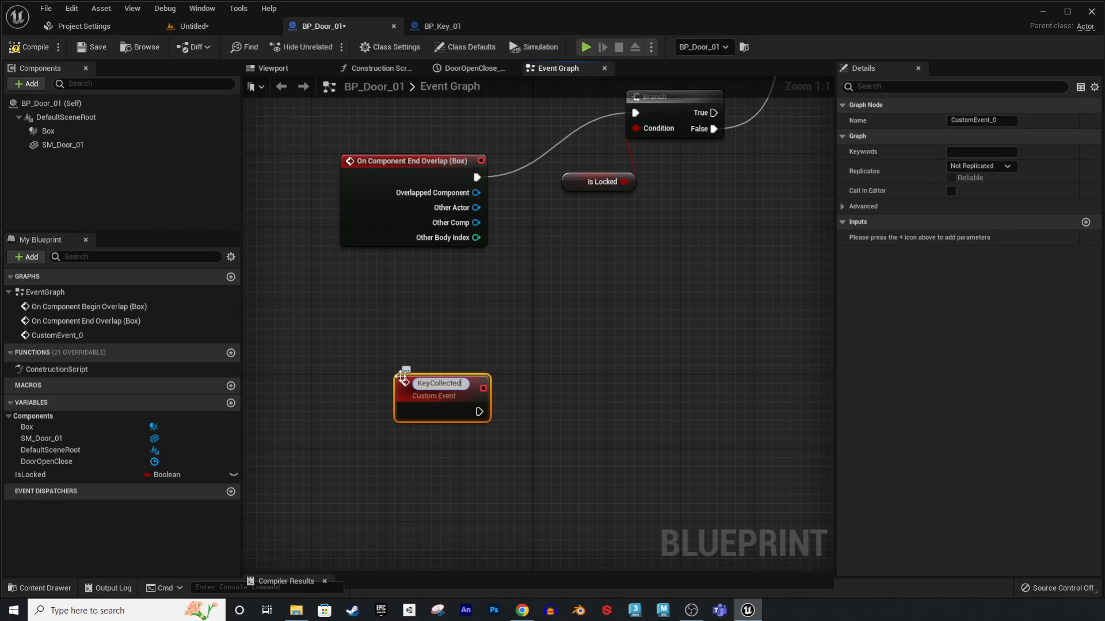
key(Return)
right_drag(403, 379, 327, 349)
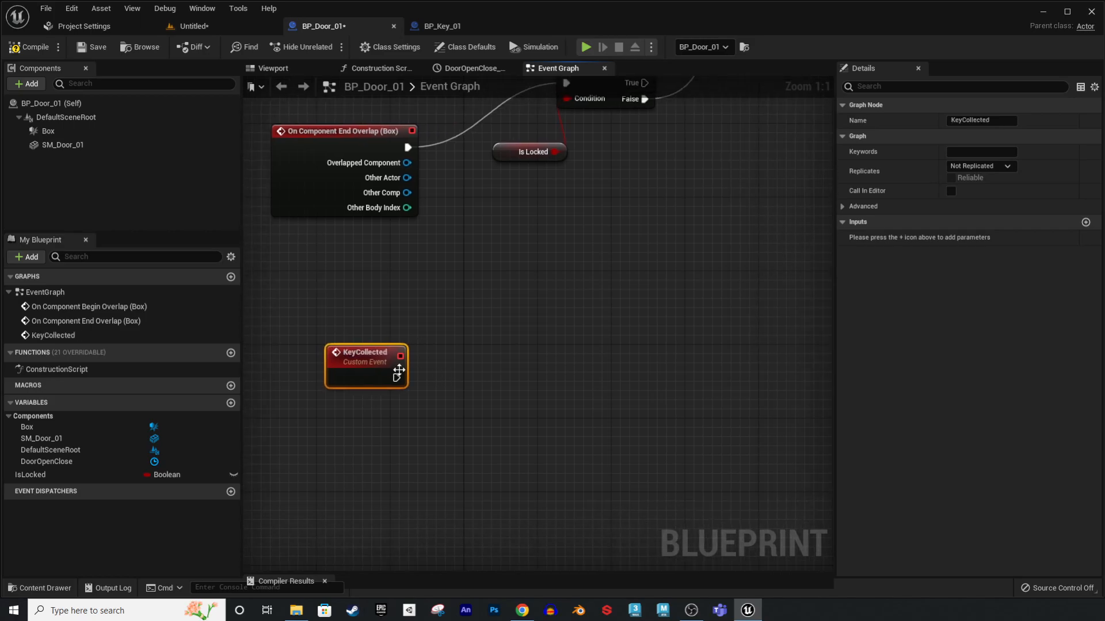
- Connect a Set IsLocked node with its value unchecked to the KeyCollected event, and save the door blueprint
drag(57, 474, 500, 361)
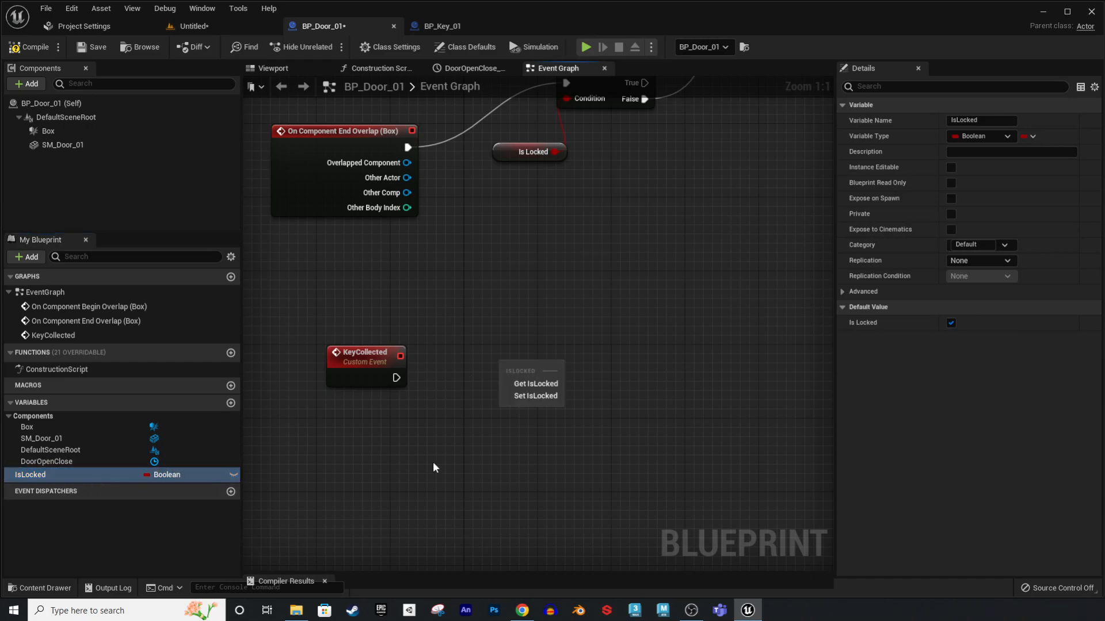
click(524, 396)
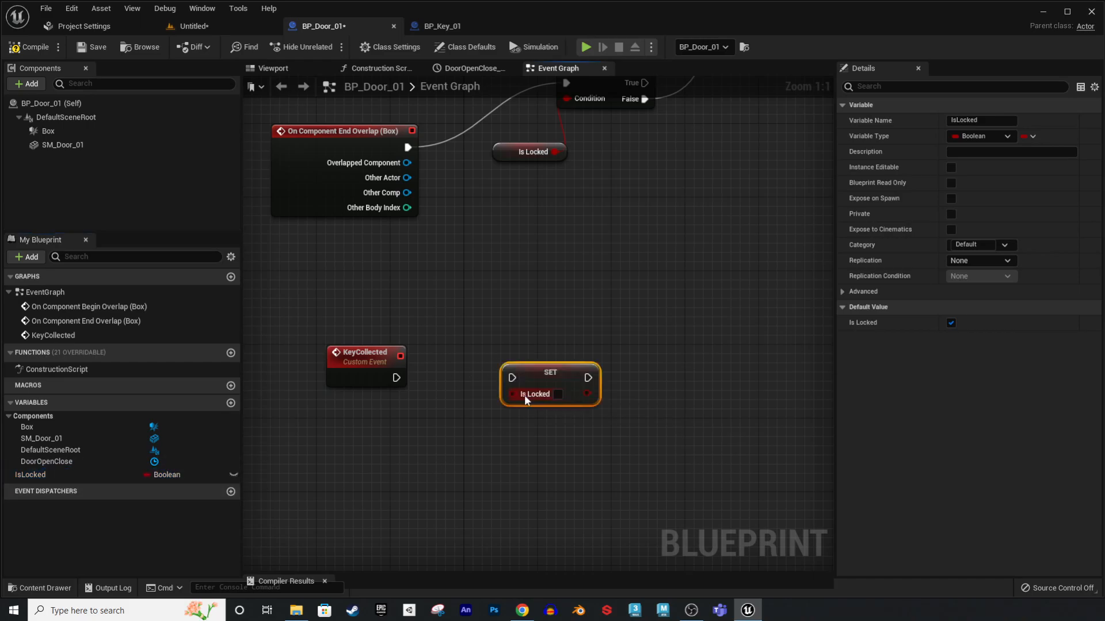
drag(510, 384, 396, 378)
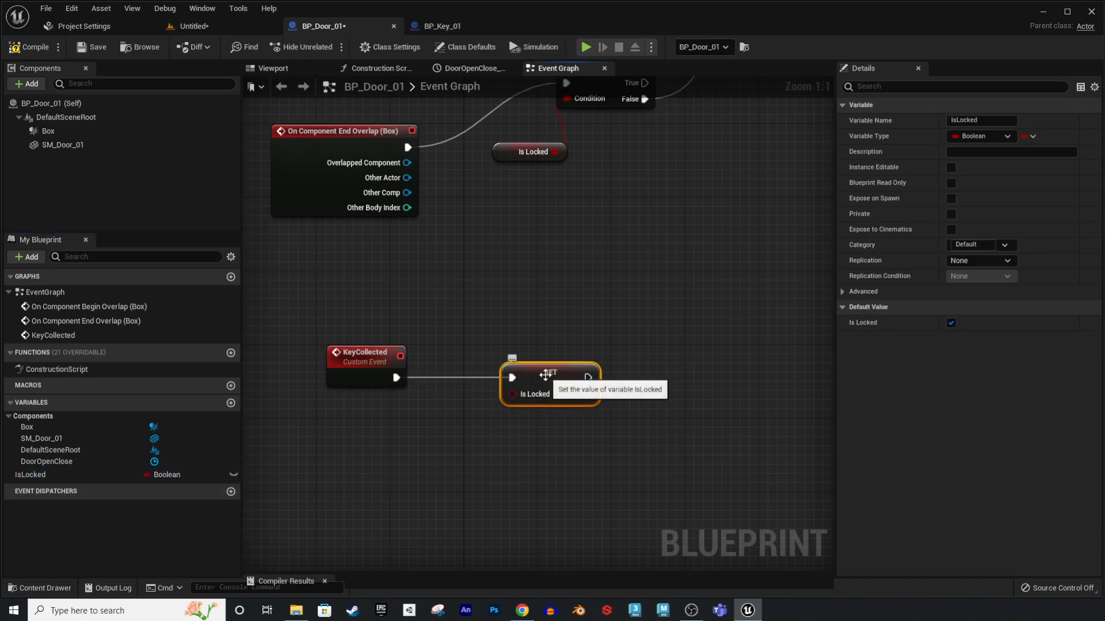
click(96, 48)
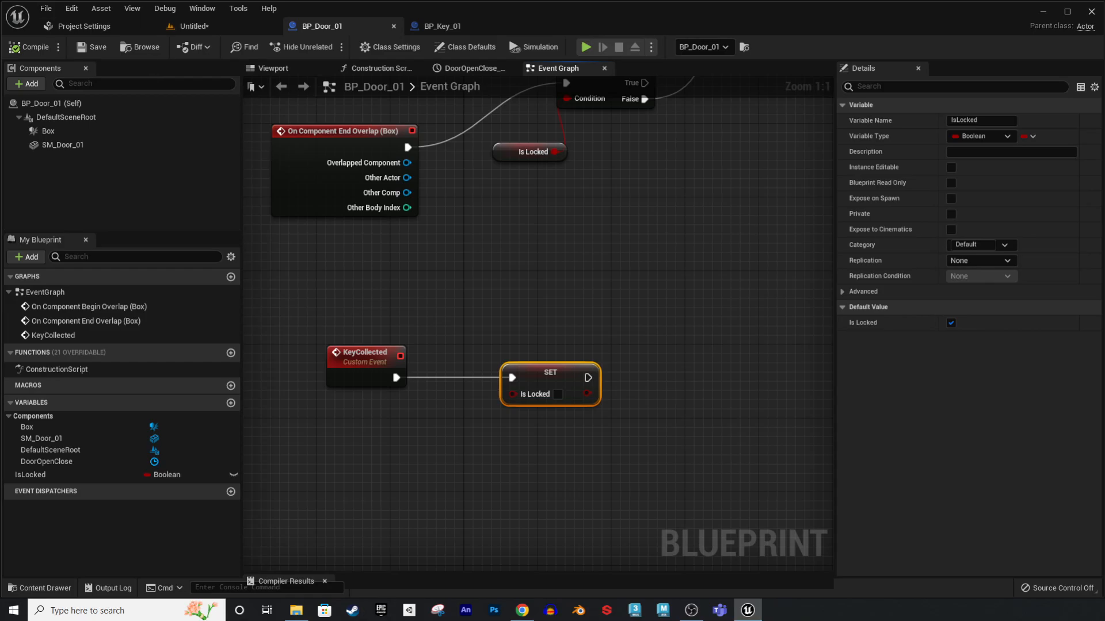
mouse_move(532, 271)
right_down()
mouse_move(624, 240)
mouse_move(547, 262)
right_up()
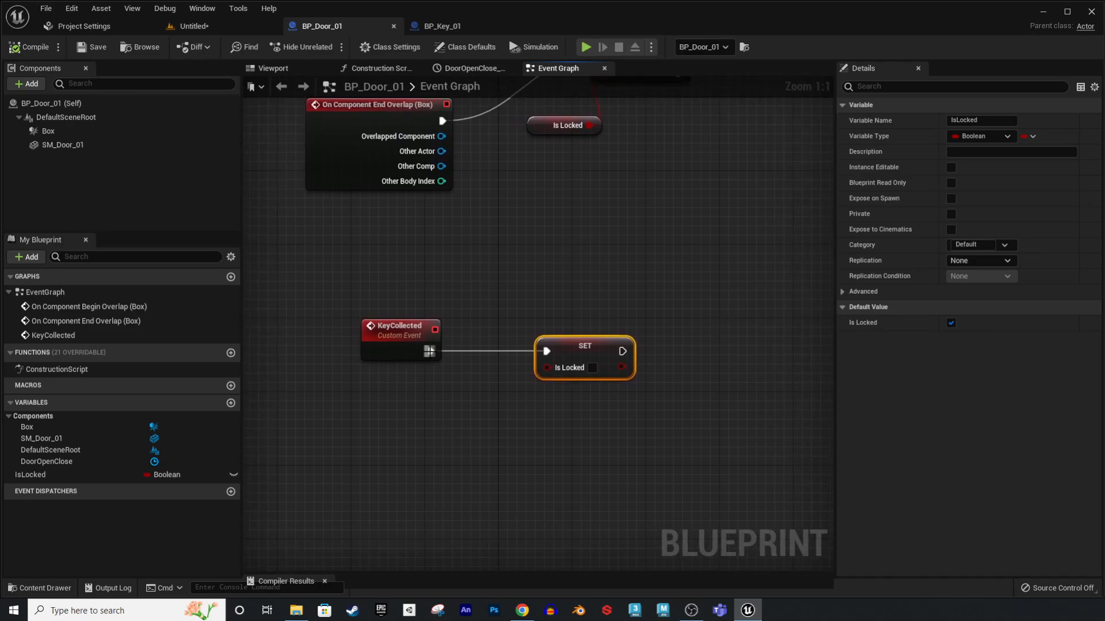
drag(600, 373, 591, 371)
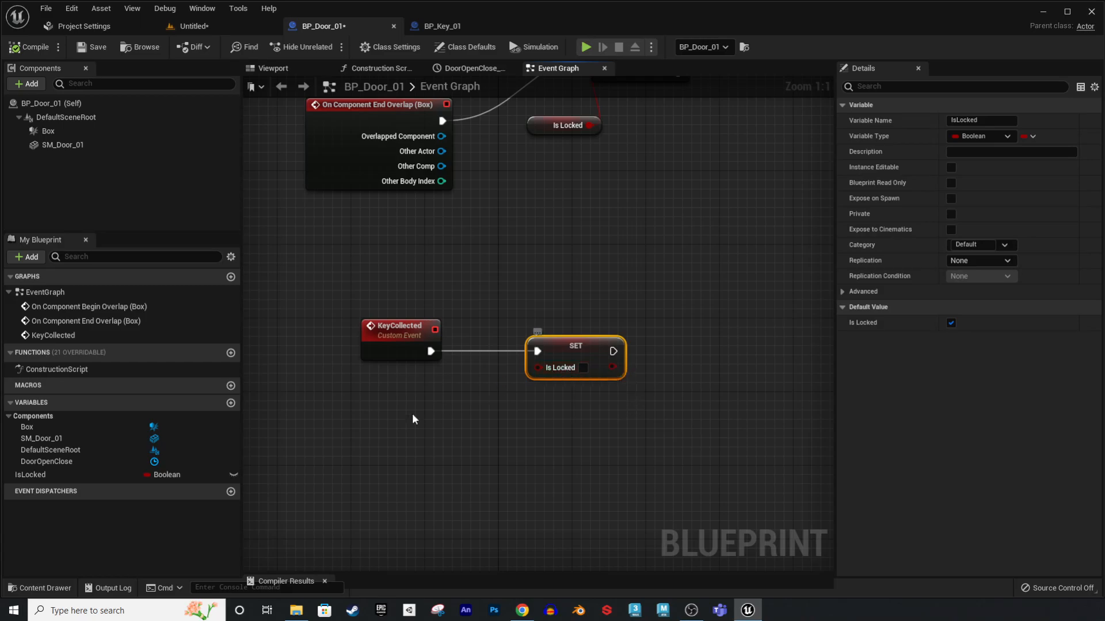
right_drag(572, 287, 489, 545)
right_drag(493, 472, 519, 496)
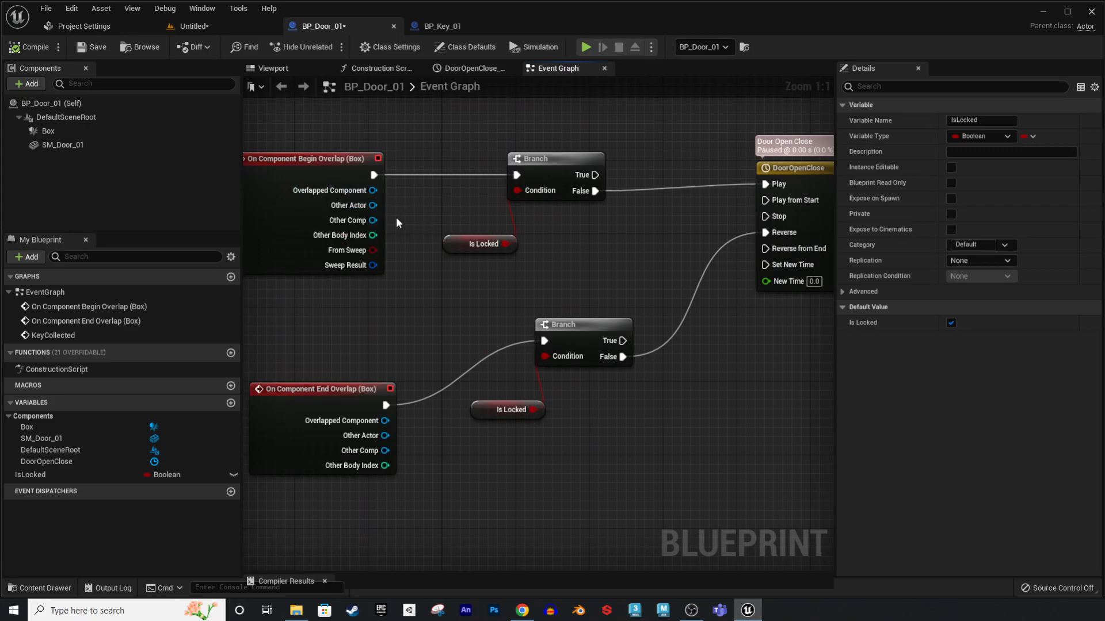
right_drag(686, 248, 611, 260)
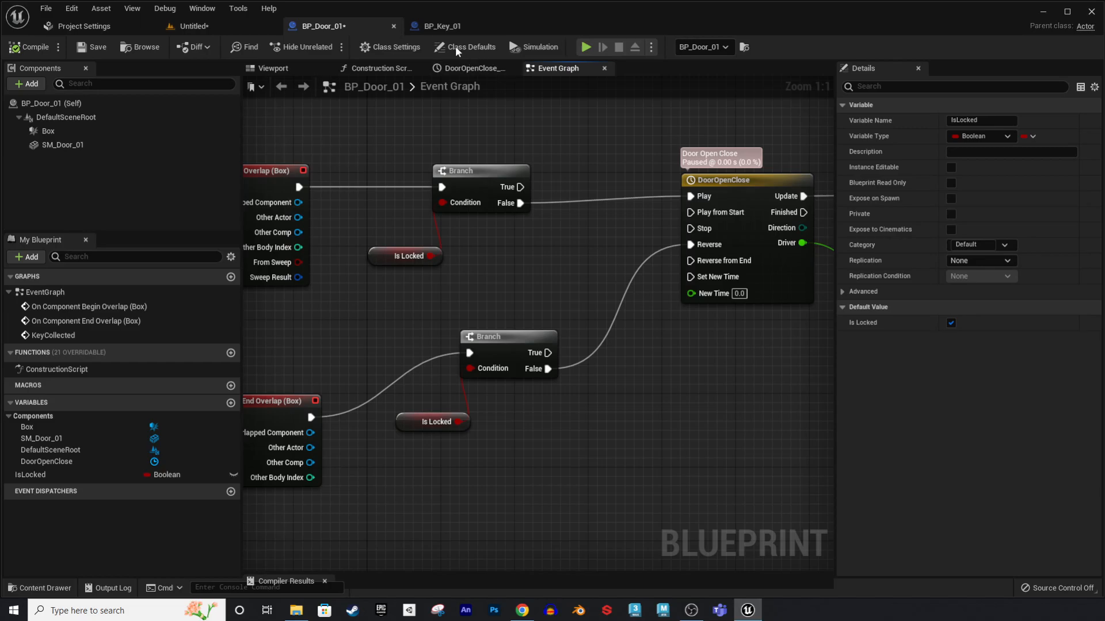
- In BP_Key_01, disconnect the sphere's Begin Overlap event from Destroy Actor and move the event node further away from it
click(446, 28)
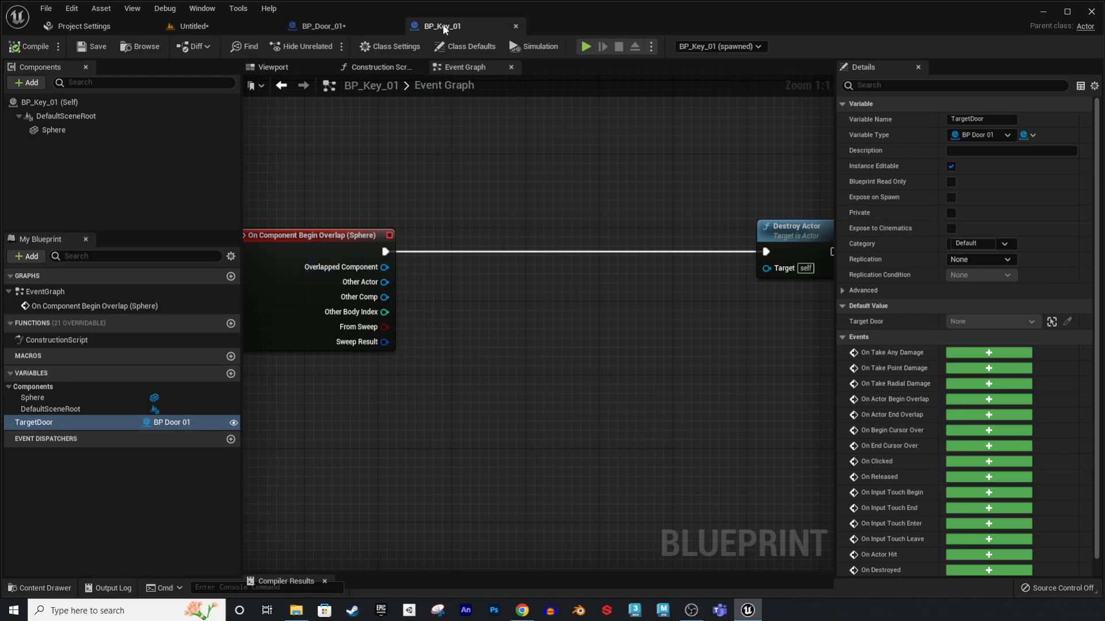
alt+click(385, 252)
right_drag(637, 284, 692, 265)
drag(372, 228, 324, 229)
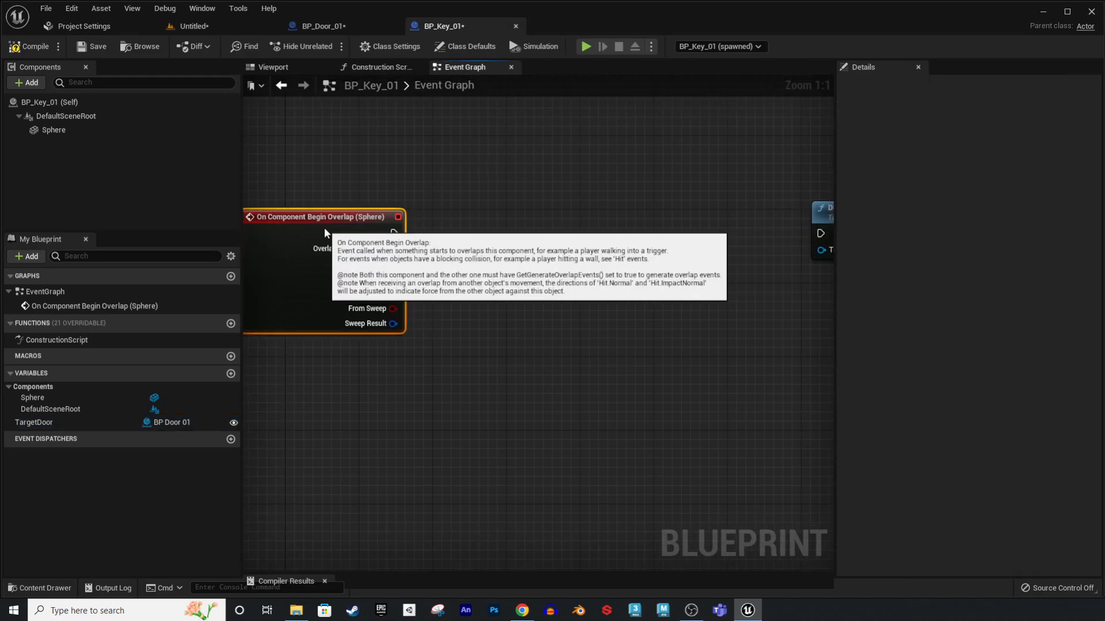
drag(34, 423, 459, 342)
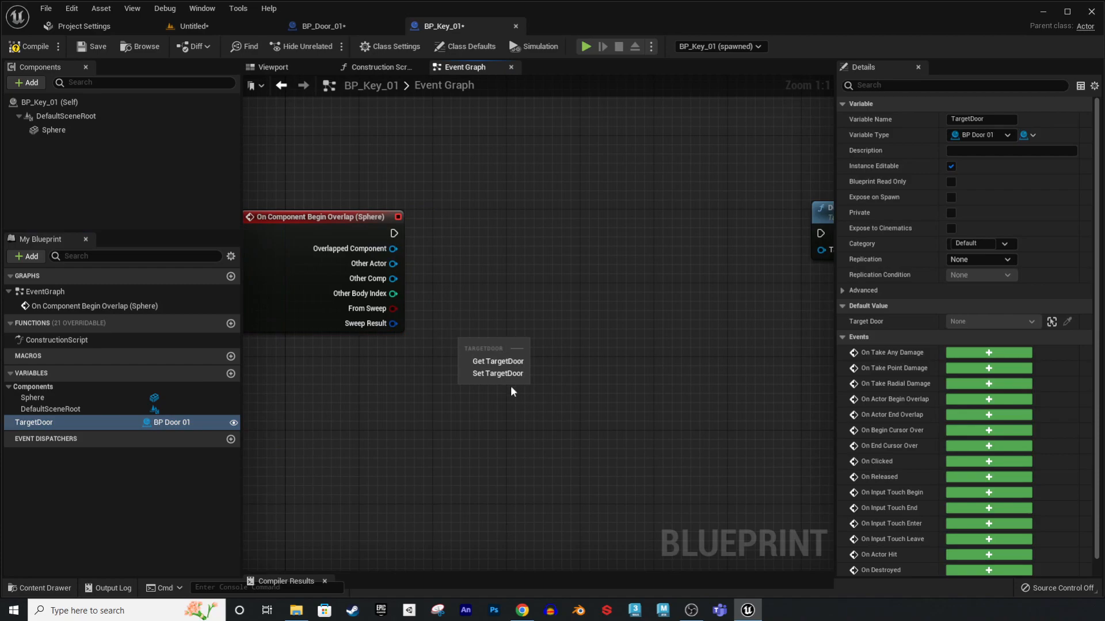
click(489, 361)
drag(524, 349, 628, 264)
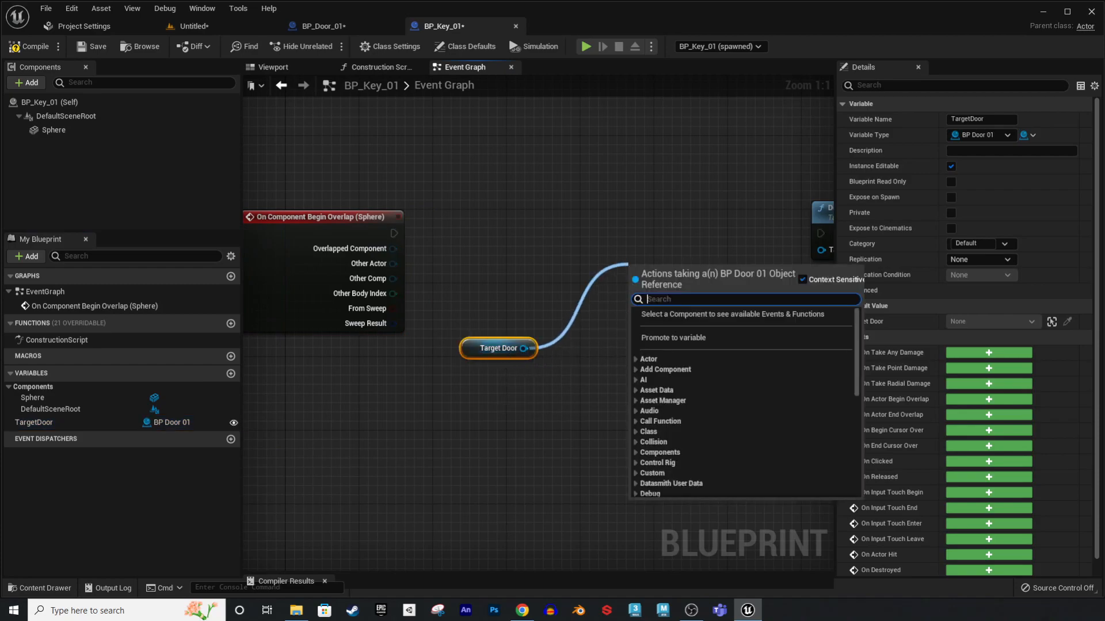
text(key col)
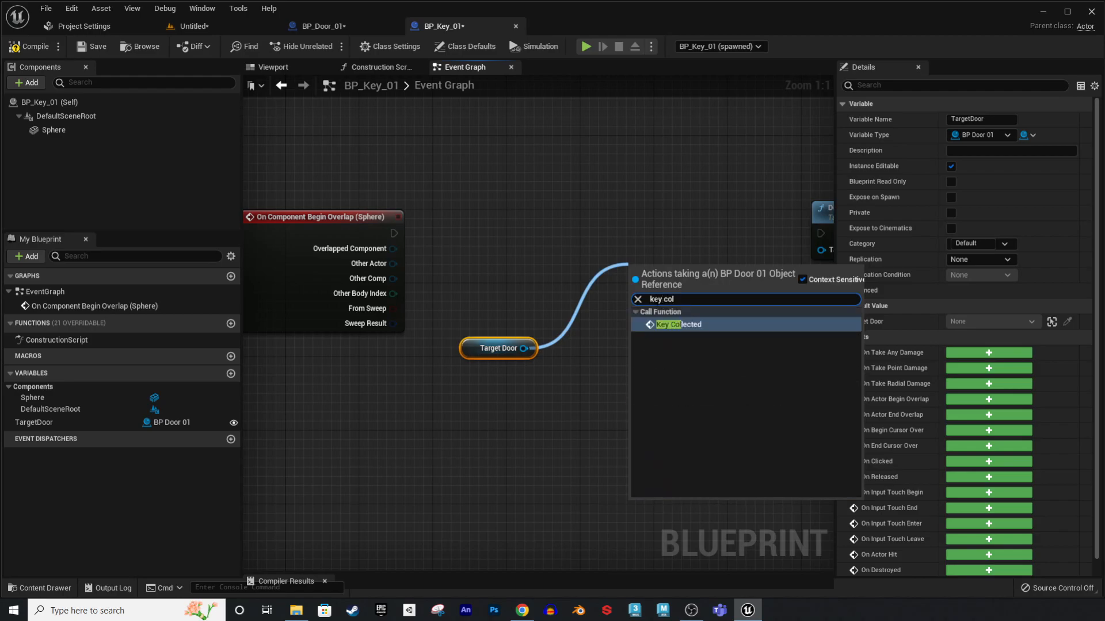
key(Return)
drag(485, 275, 671, 398)
key(Delete)
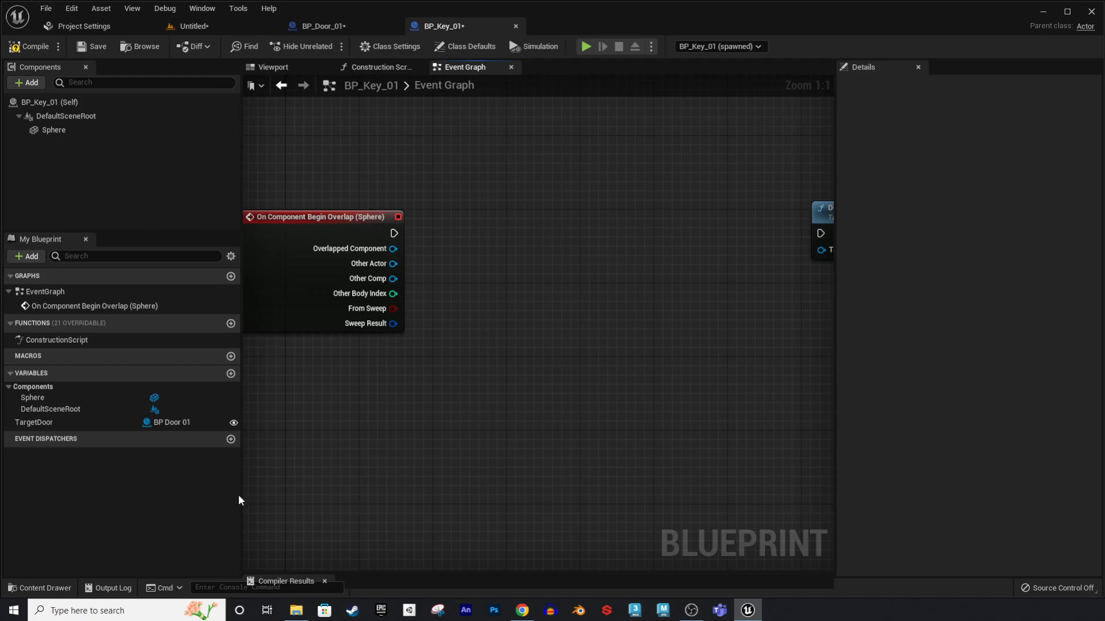
- Place a Get TargetDoor node in the key's event graph, below the Begin Overlap event
drag(46, 422, 386, 397)
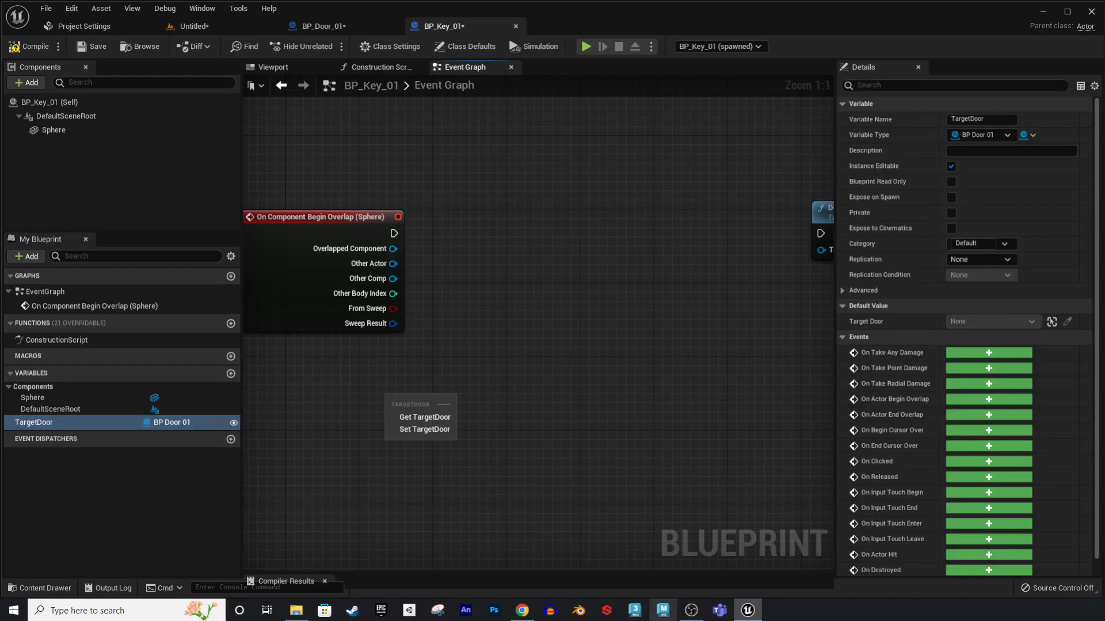
click(425, 417)
right_click(548, 211)
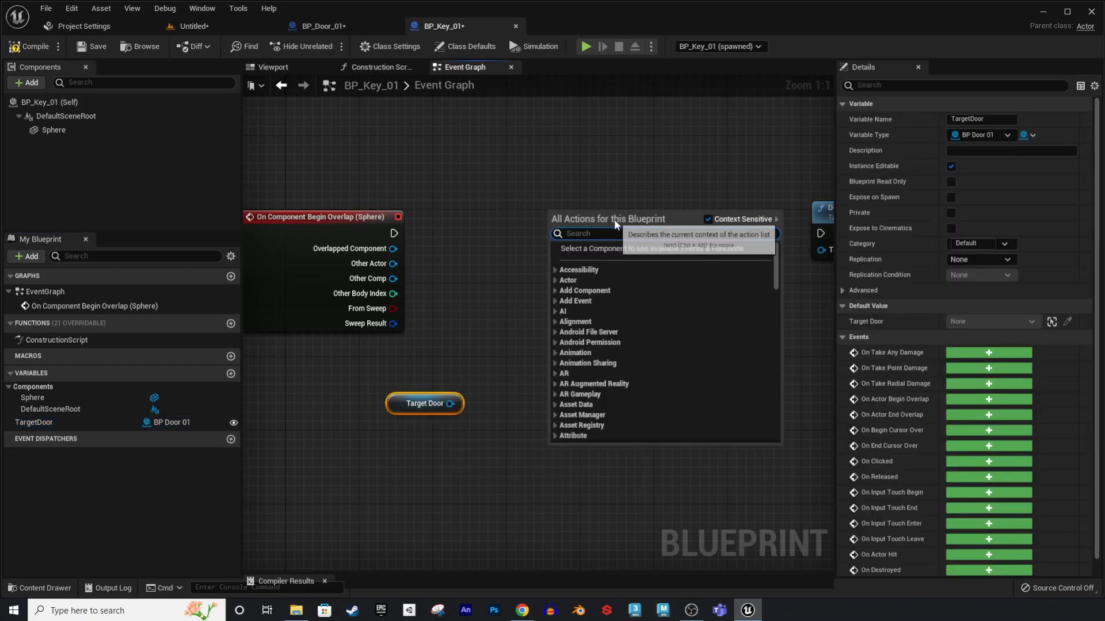
text(key coll)
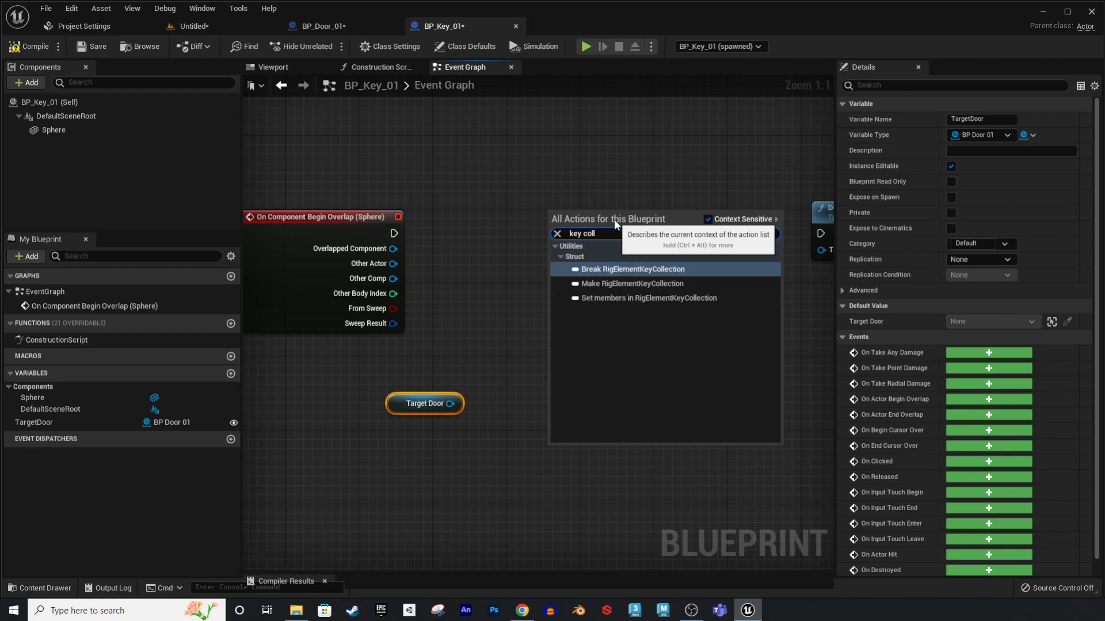
click(564, 133)
- Move the Target Door node closer to the execution line and create a Key Collected call from its output
drag(442, 409, 488, 373)
drag(600, 291, 601, 292)
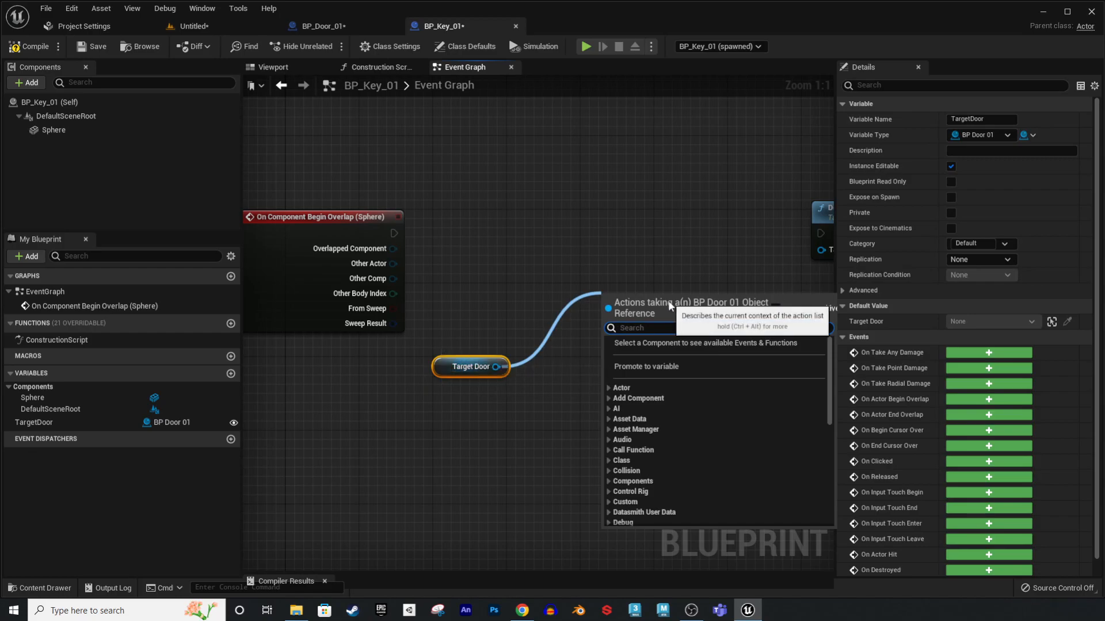
text(key col)
key(Return)
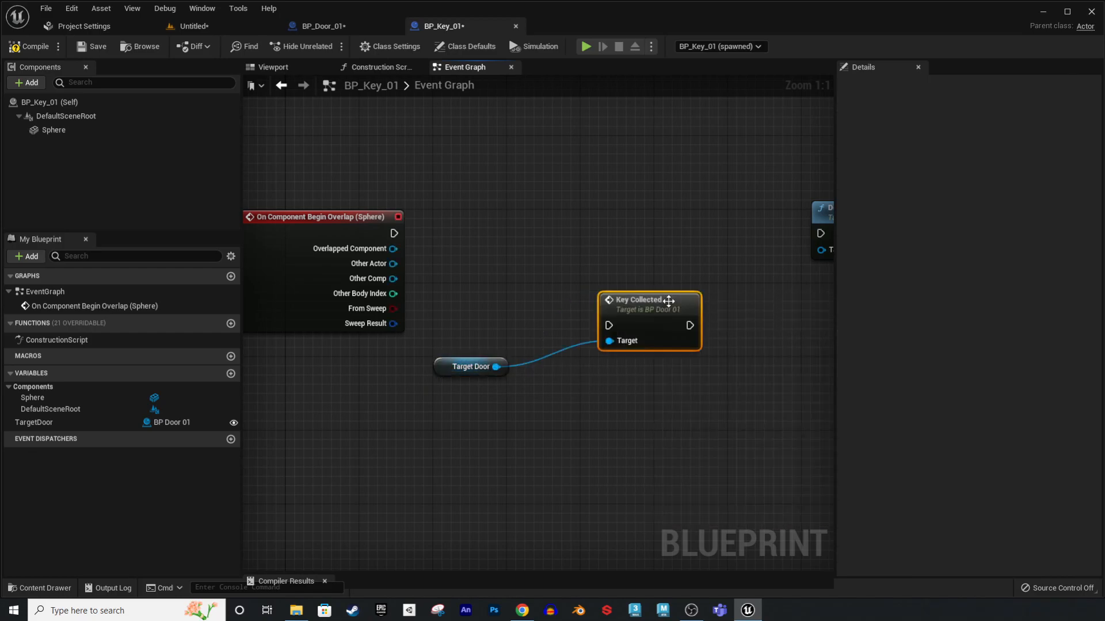
- Wire the Begin Overlap event through Key Collected into Destroy Actor and align the three nodes in a row
drag(394, 233, 583, 223)
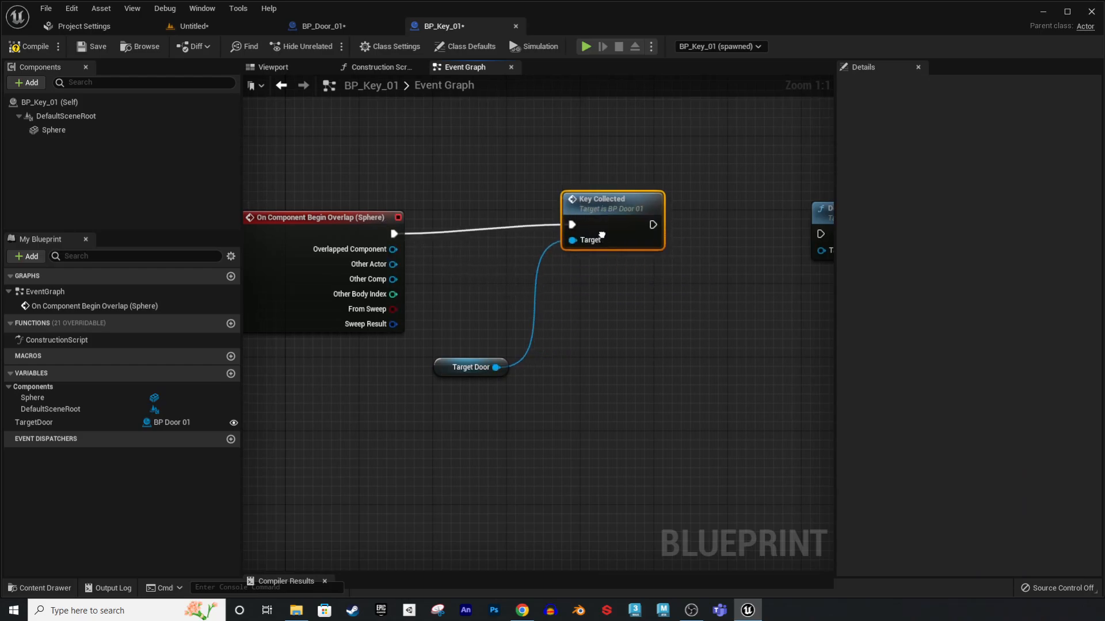
right_drag(583, 223, 501, 256)
drag(571, 265, 731, 252)
right_drag(657, 268, 747, 227)
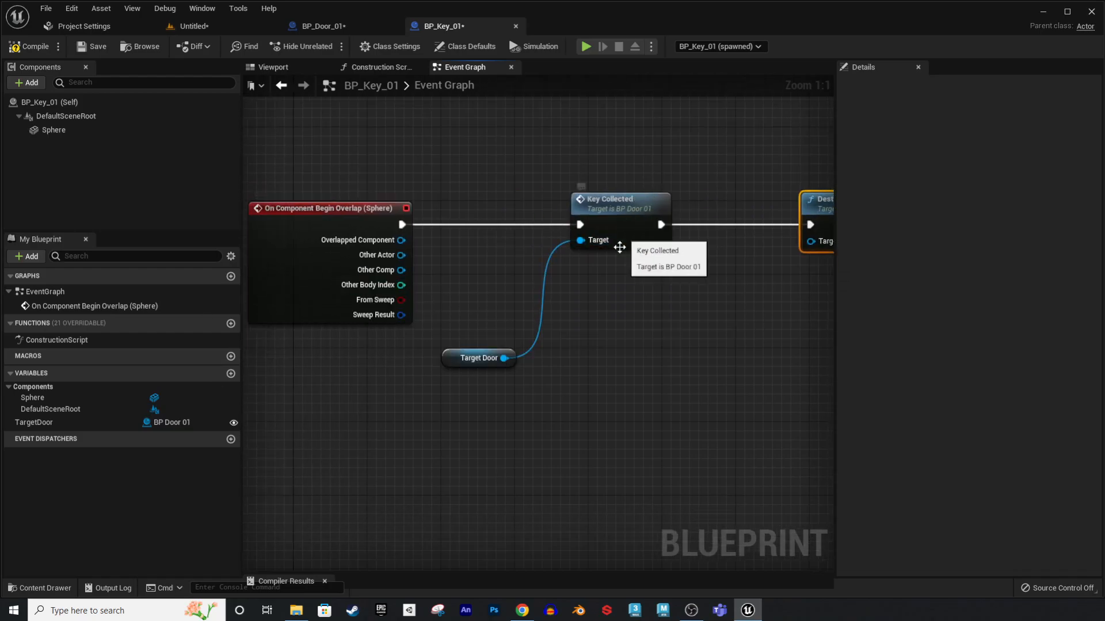
- Compile BP_Key_01 and play-test the level, walking around both doors to test the key-and-lock behaviour before ending the preview
right_drag(579, 319, 502, 360)
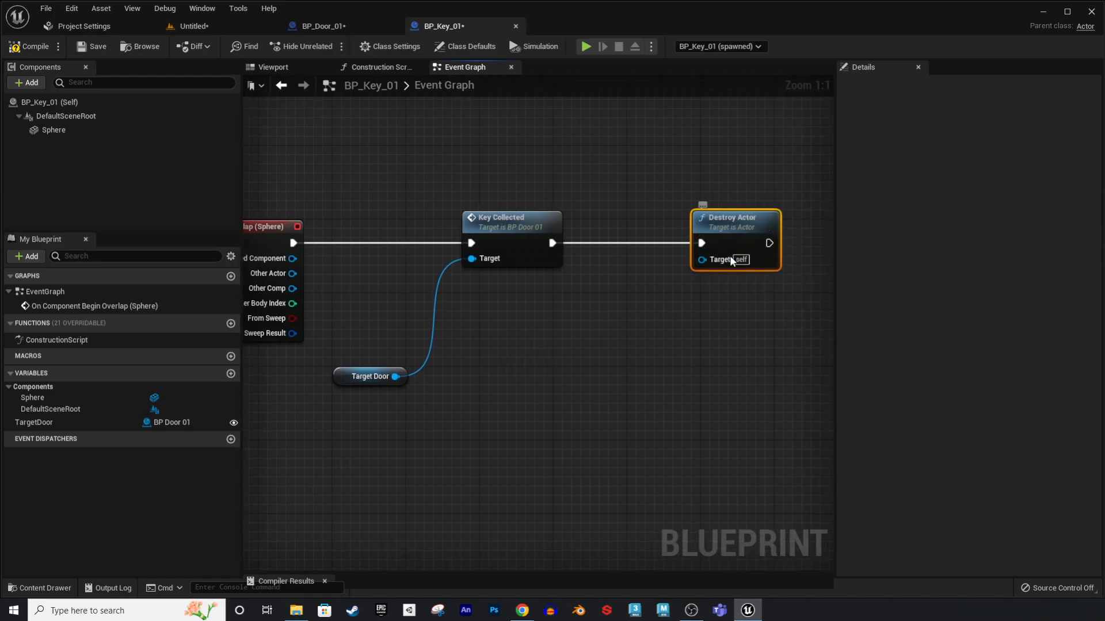
click(41, 46)
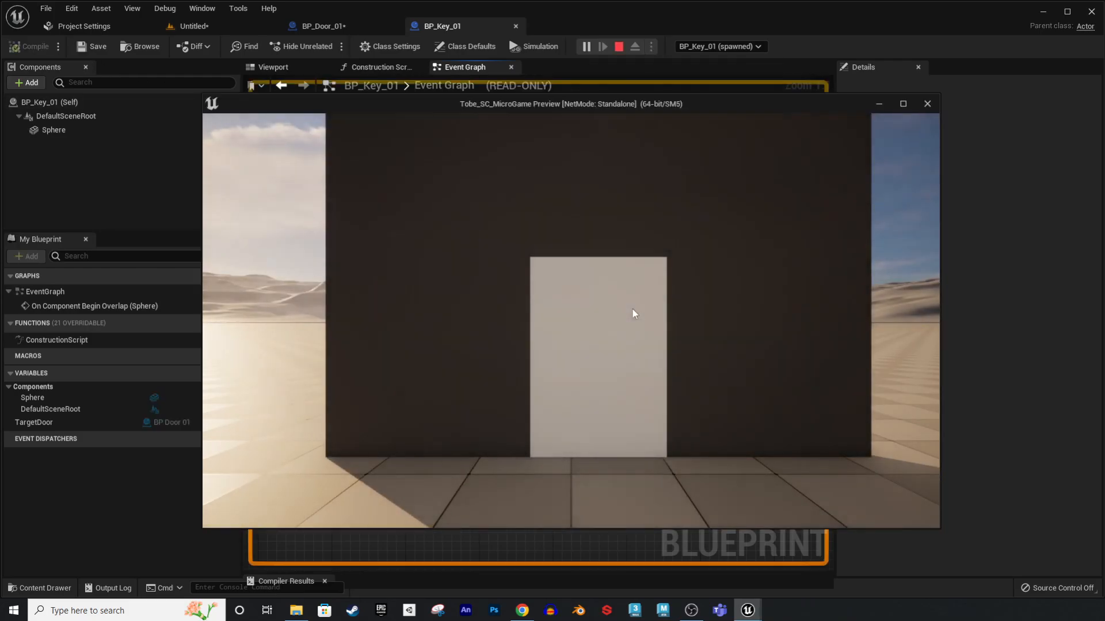
click(633, 309)
key(w)
key(w)
key(w)
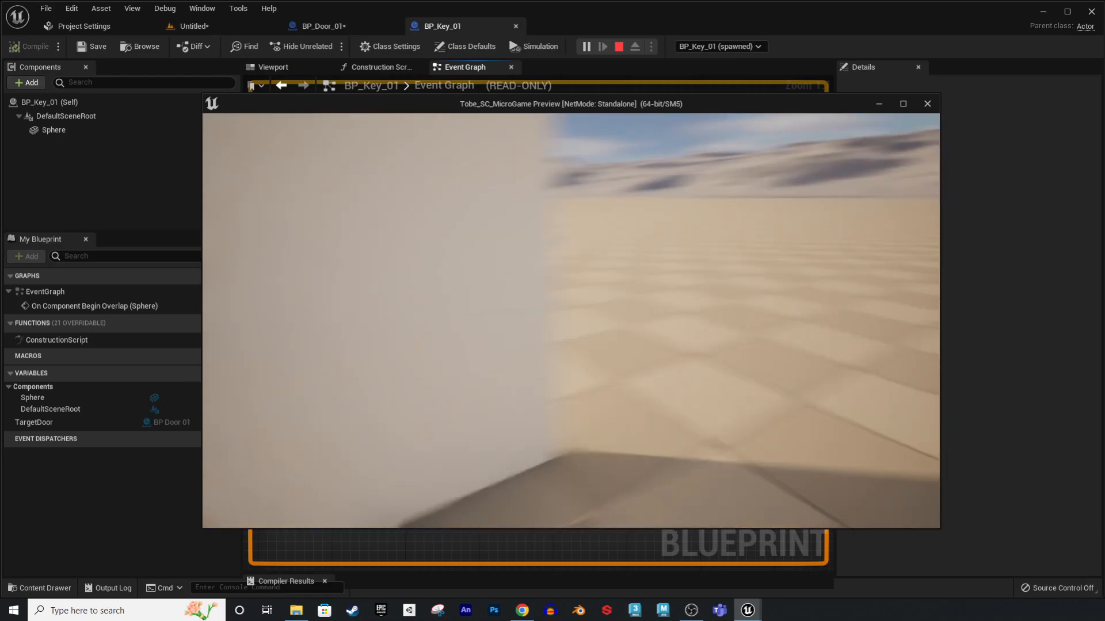
key(w)
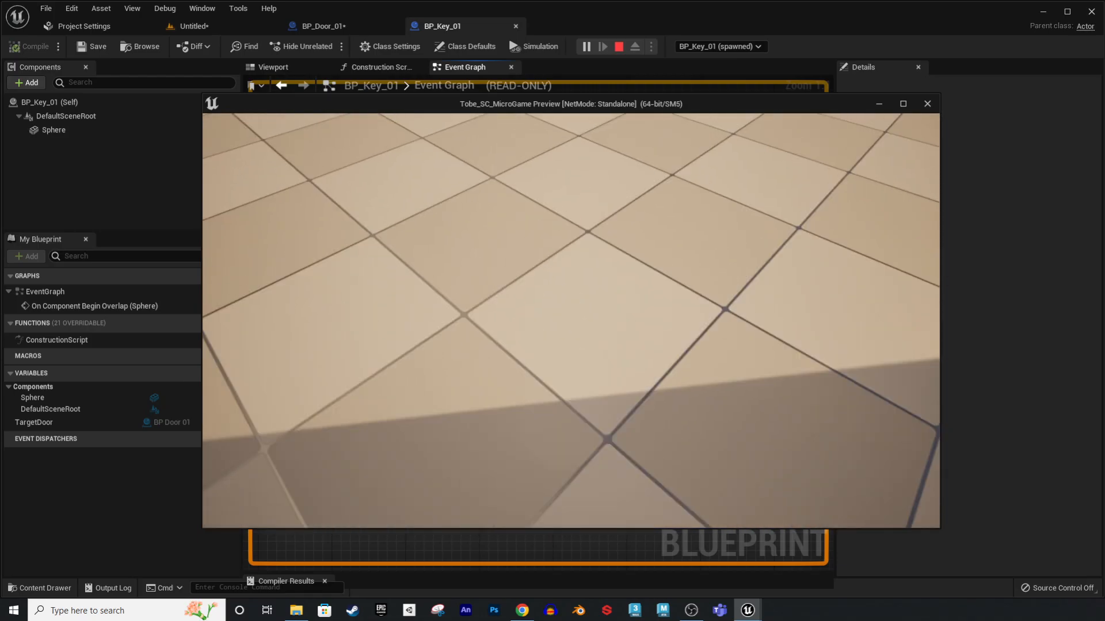
key(w)
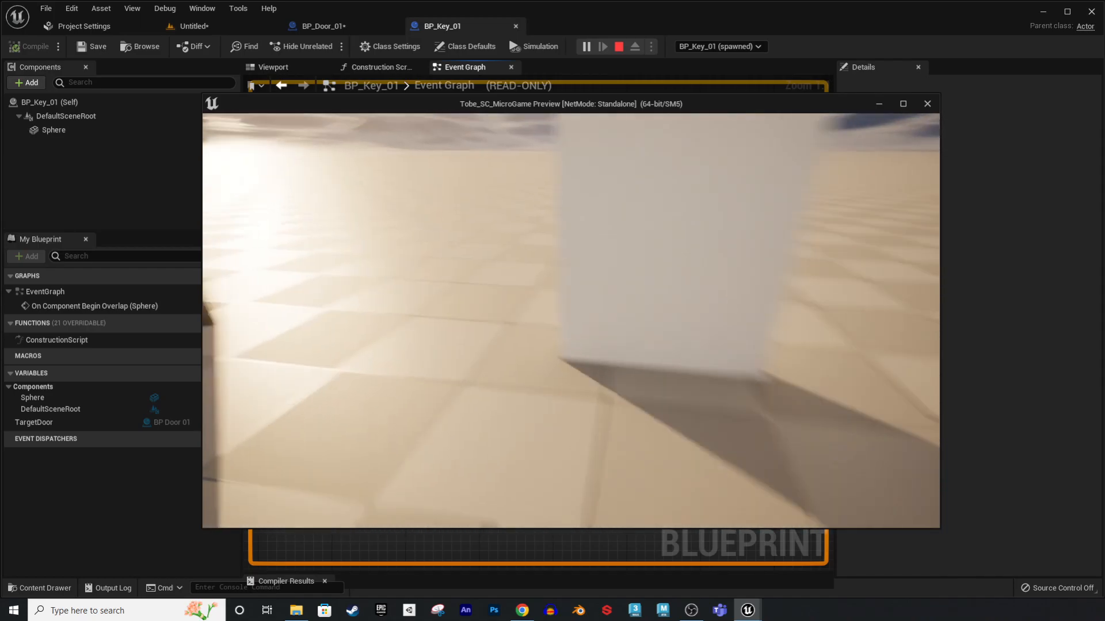
key(w)
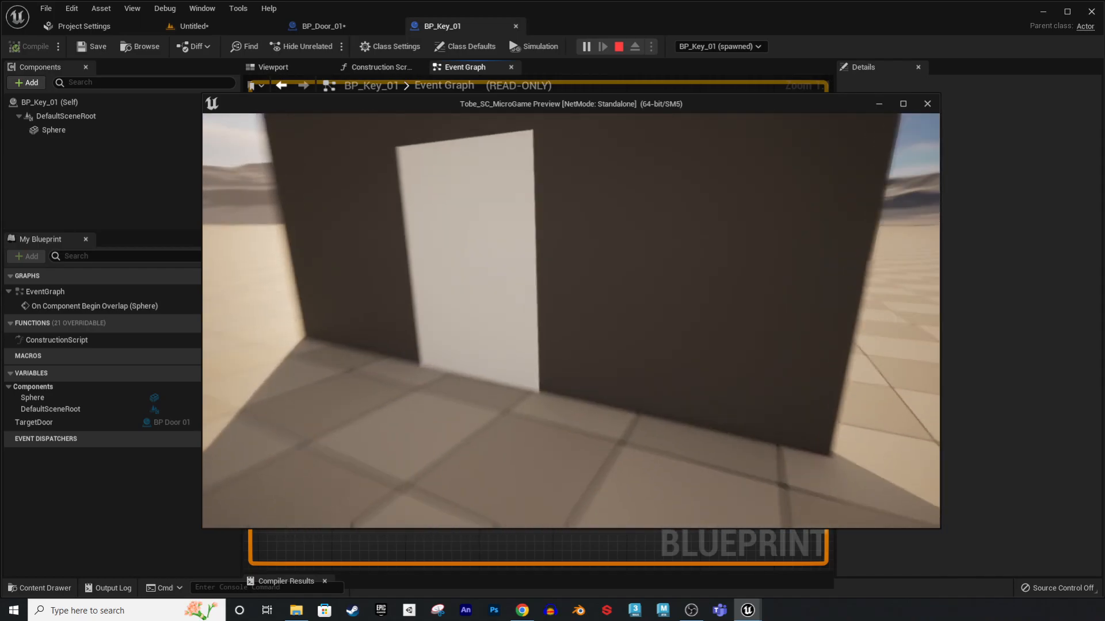
key(w)
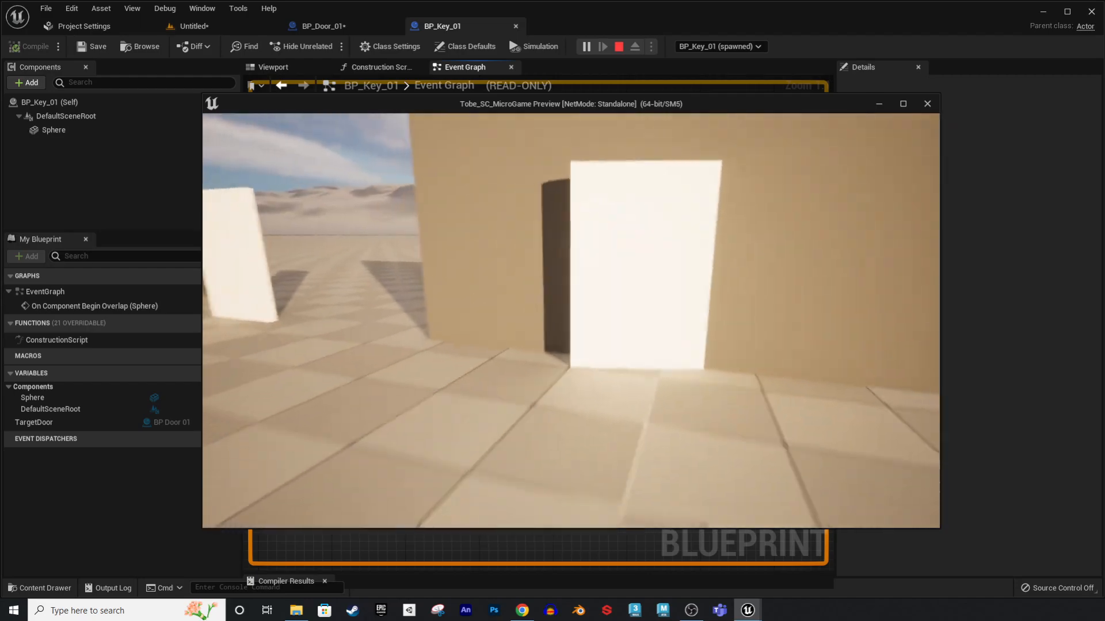
key(w)
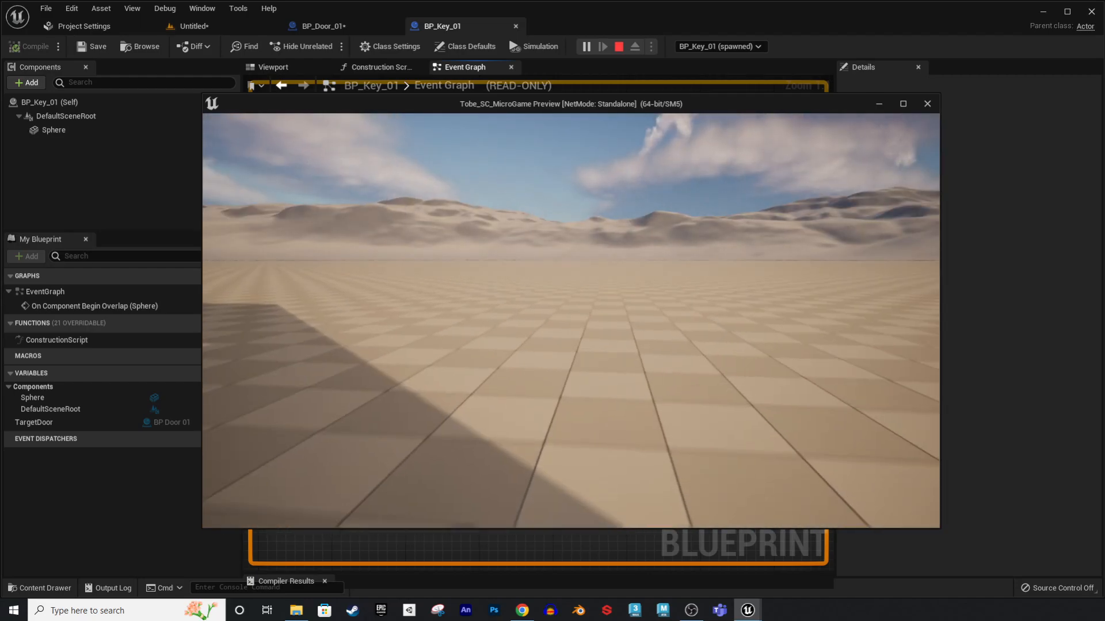
key(w)
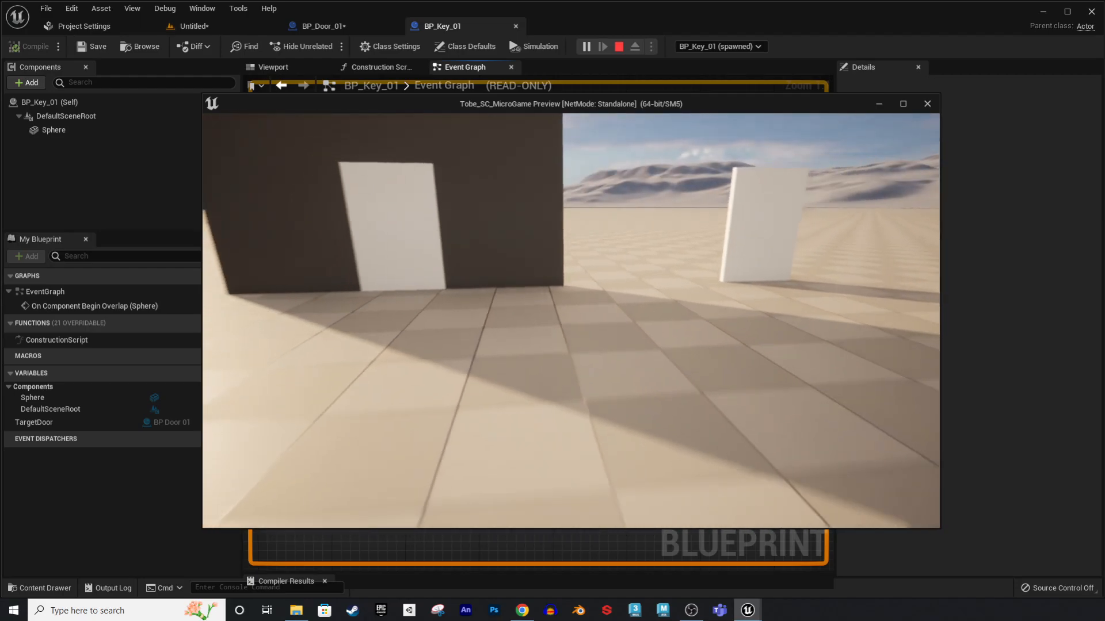
key(Escape)
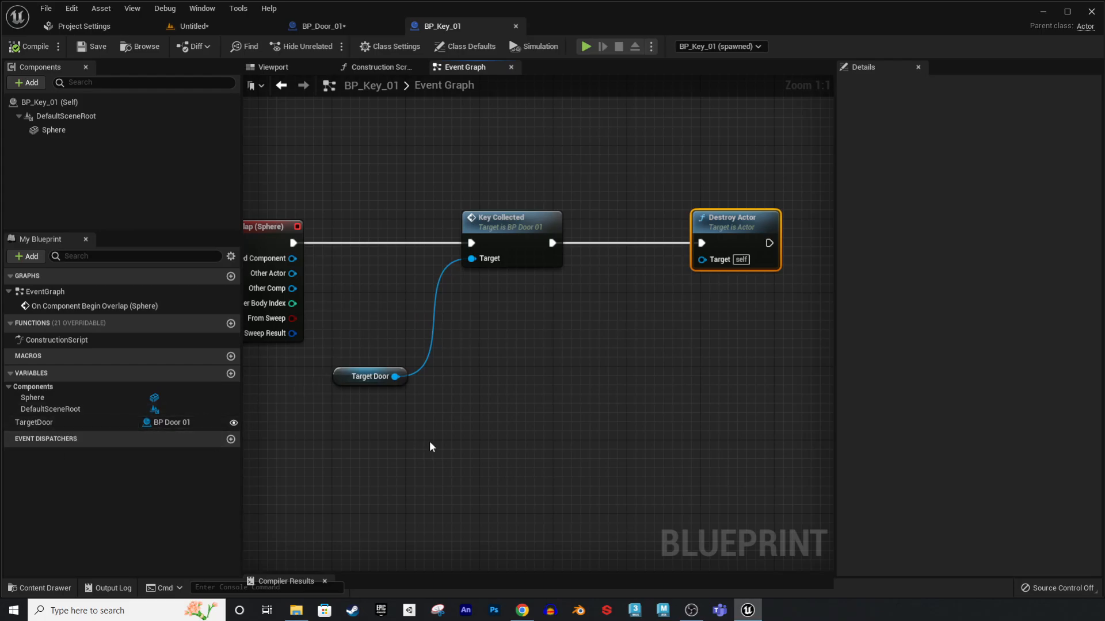
- Check the Is Locked branches in BP_Door_01's event graph and return to the level to view both doors and the key
click(336, 30)
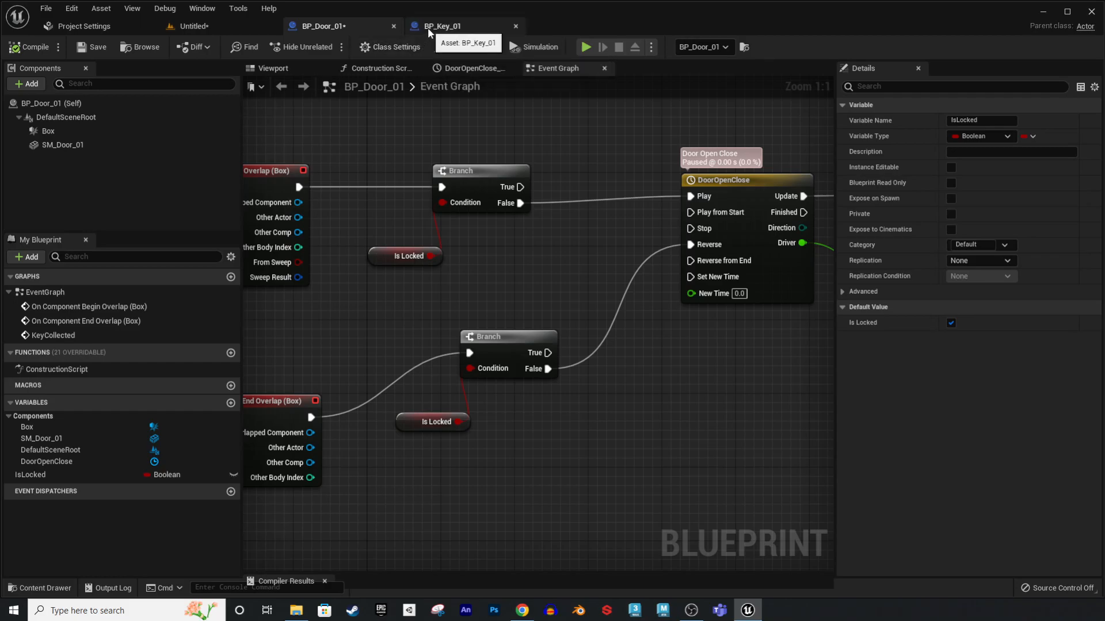
click(205, 29)
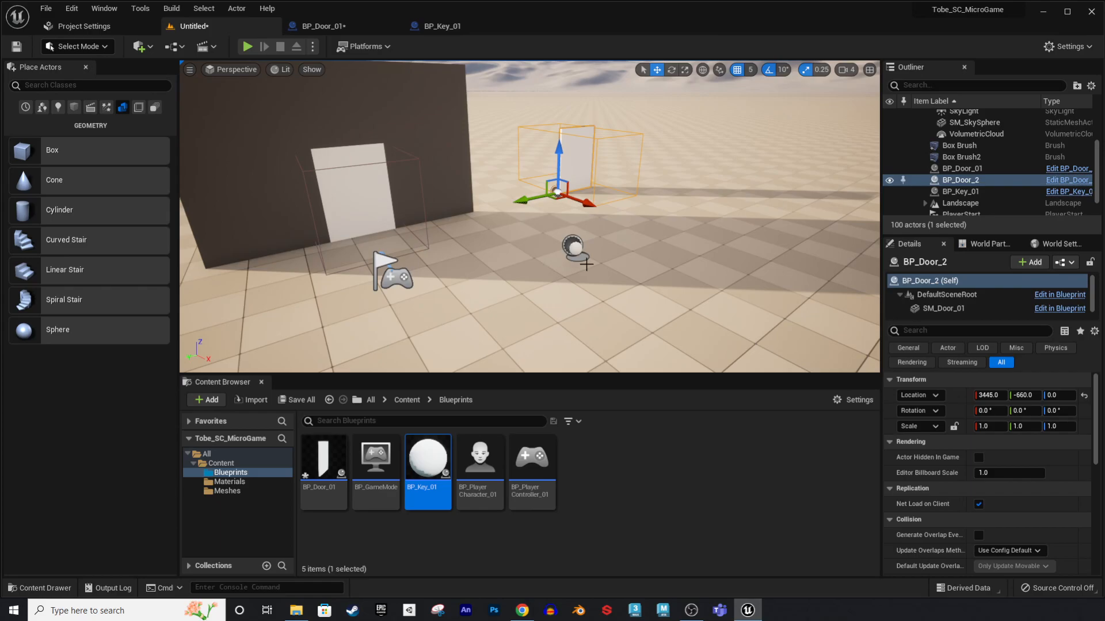
scroll(587, 265, down, 5)
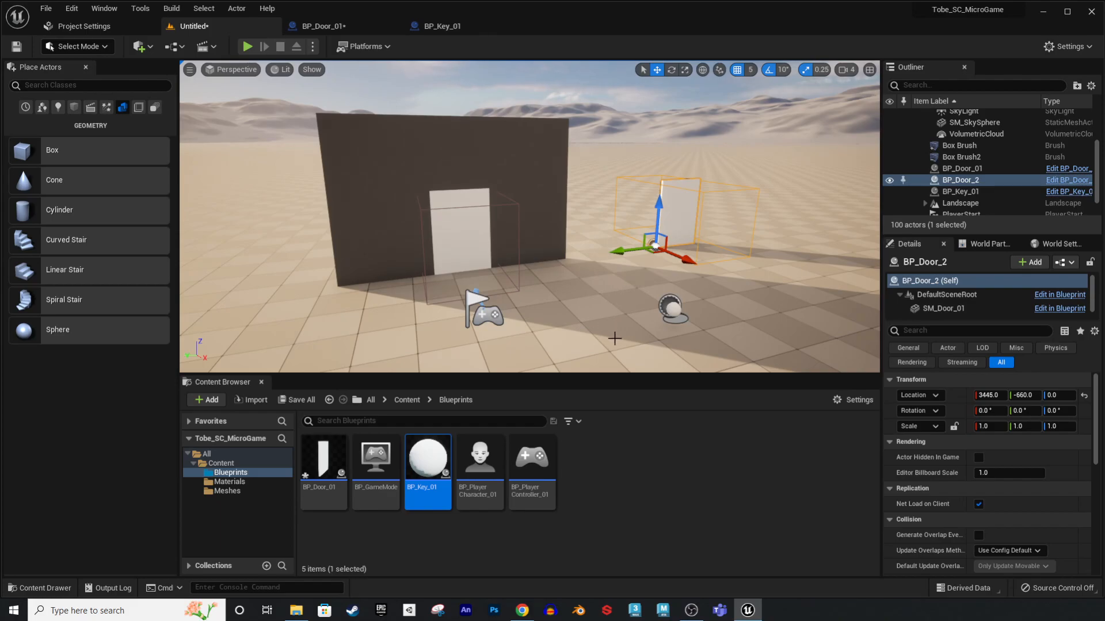
right_drag(617, 306, 620, 327)
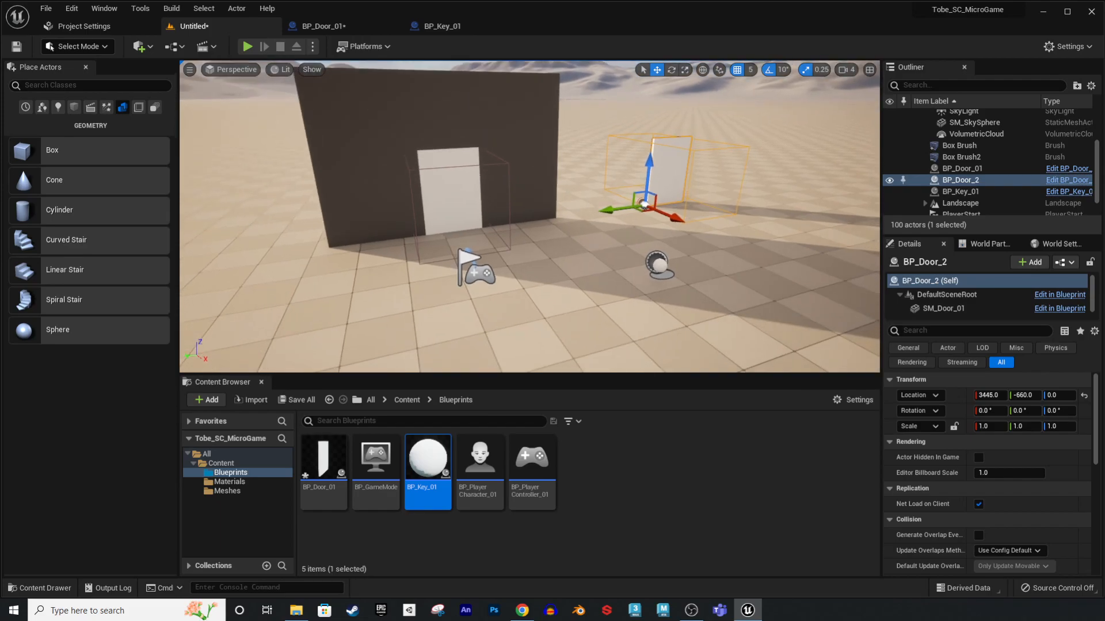